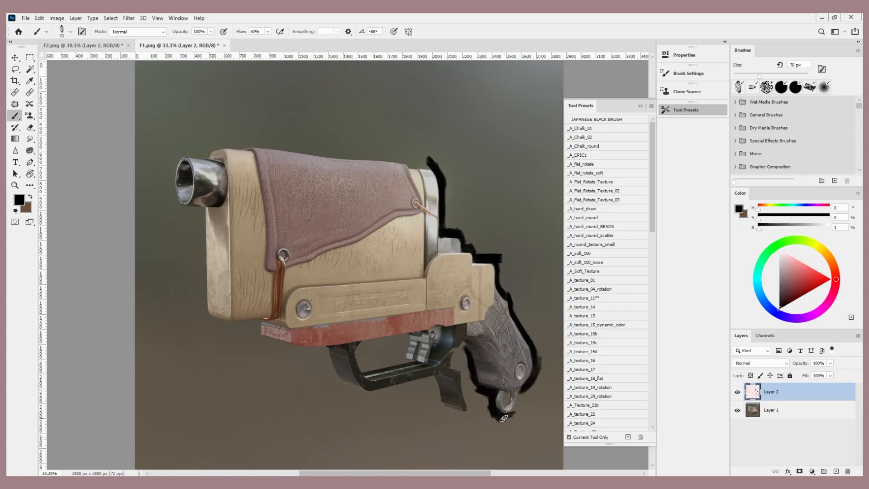
- Paint a rough black outline around the gun's top, muzzle and body edges on Layer 2
key("[")
key("]")
key("]")
mouse_move(213, 145)
left_mouse_down()
mouse_move(365, 153)
mouse_move(438, 168)
left_mouse_up()
key("[")
key("]")
mouse_move(185, 152)
left_mouse_down()
mouse_move(172, 169)
mouse_move(173, 200)
mouse_move(203, 224)
mouse_move(205, 302)
mouse_move(233, 326)
mouse_move(255, 326)
mouse_move(252, 340)
mouse_move(328, 352)
mouse_move(335, 380)
mouse_move(364, 400)
mouse_move(427, 381)
mouse_move(478, 394)
mouse_move(481, 370)
mouse_move(449, 364)
mouse_move(462, 349)
mouse_move(484, 414)
left_mouse_up()
- Fill the gaps around the trigger and inside the trigger guard with black using a smaller brush, undoing the last stroke
key("[")
key("[")
mouse_move(362, 353)
left_mouse_down()
mouse_move(396, 365)
mouse_move(406, 337)
mouse_move(370, 339)
mouse_move(385, 355)
mouse_move(426, 360)
mouse_move(420, 344)
left_mouse_up()
key("[")
key("[")
key("[")
key("[")
key("ctrl+z")
- Paint the background around the gun black on Layer 2 with a much larger brush
key("]")
key("]")
key("]")
key("]")
key("]")
key("]")
key("]")
key("]")
key("]")
key("]")
key("]")
key("]")
mouse_move(194, 219)
left_mouse_down()
mouse_move(156, 329)
mouse_move(211, 147)
mouse_move(271, 134)
mouse_move(427, 156)
mouse_move(498, 190)
mouse_move(446, 219)
mouse_move(516, 276)
left_mouse_up()
- Cover the leftover background near the gun's edges in black with a smaller brush
scroll(101, 202, "down", 2)
key("[")
key("[")
key("[")
mouse_move(450, 226)
left_mouse_down()
mouse_move(507, 331)
mouse_move(515, 373)
mouse_move(480, 399)
mouse_move(420, 386)
mouse_move(351, 332)
mouse_move(355, 384)
mouse_move(358, 344)
mouse_move(363, 379)
mouse_move(267, 330)
mouse_move(192, 336)
left_mouse_up()
- Black out the remaining background below the gun with a 600 px brush
key("bracketright")
key("bracketright")
key("bracketright")
key("bracketright")
key("bracketright")
key("bracketright")
mouse_move(194, 379)
left_mouse_down()
mouse_move(294, 398)
mouse_move(494, 414)
mouse_move(518, 389)
left_mouse_up()
- Copy the black background layer from F1.png into F2.png as a new layer and check it by toggling its visibility
key("ctrl+f")
key("ctrl+f")
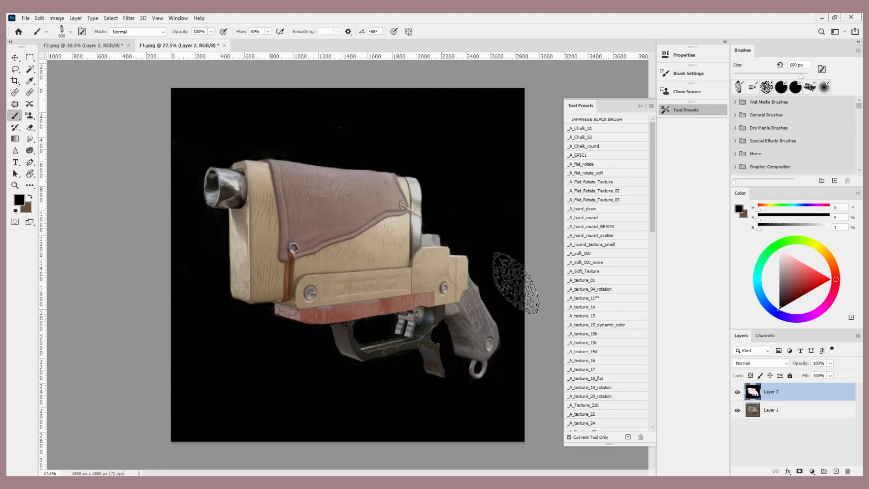
left_click(93, 48)
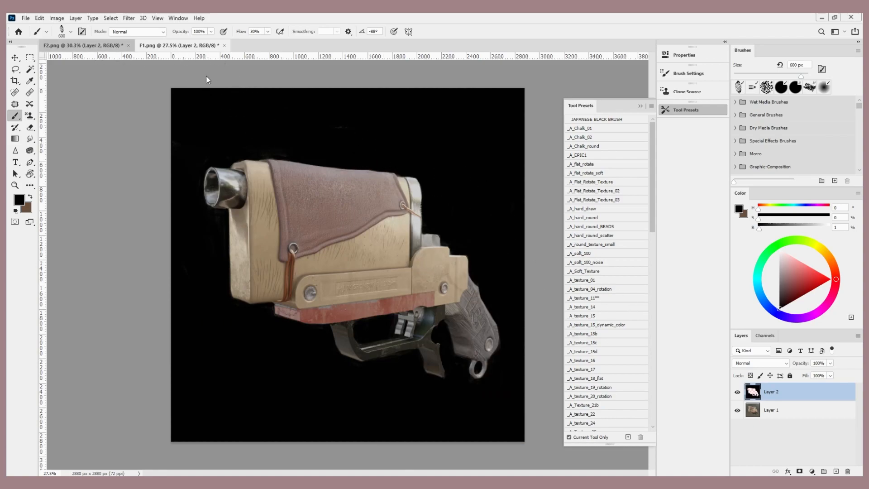
key("ctrl+v")
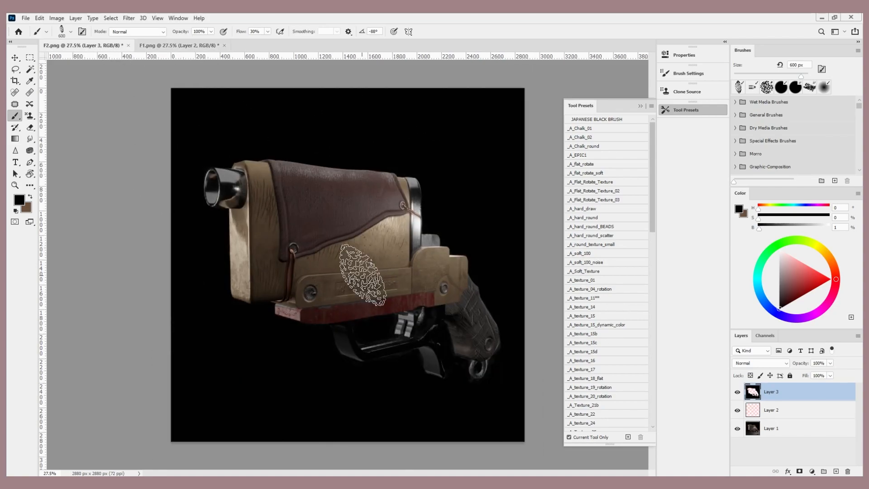
key("ctrl+minus")
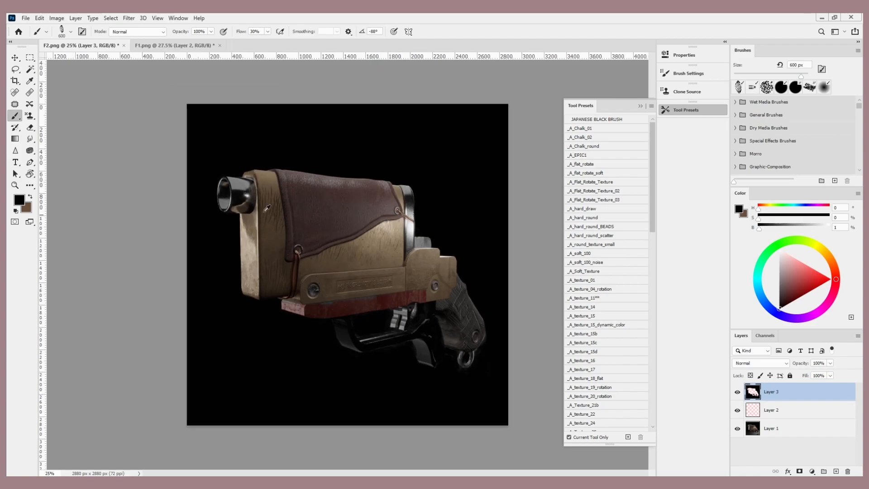
left_click(738, 392)
left_click(738, 392)
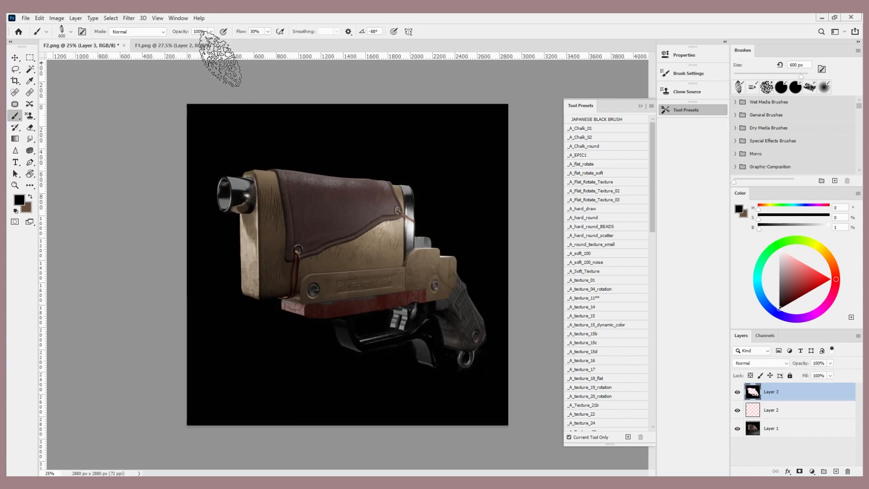
- Compare the isolated guns in F1.png and F2.png, ending on F1.png
left_click(194, 50)
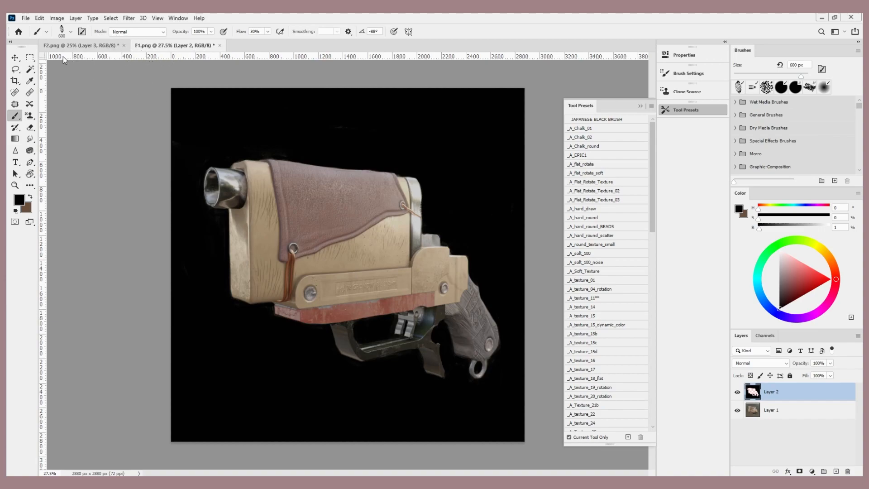
left_click(76, 47)
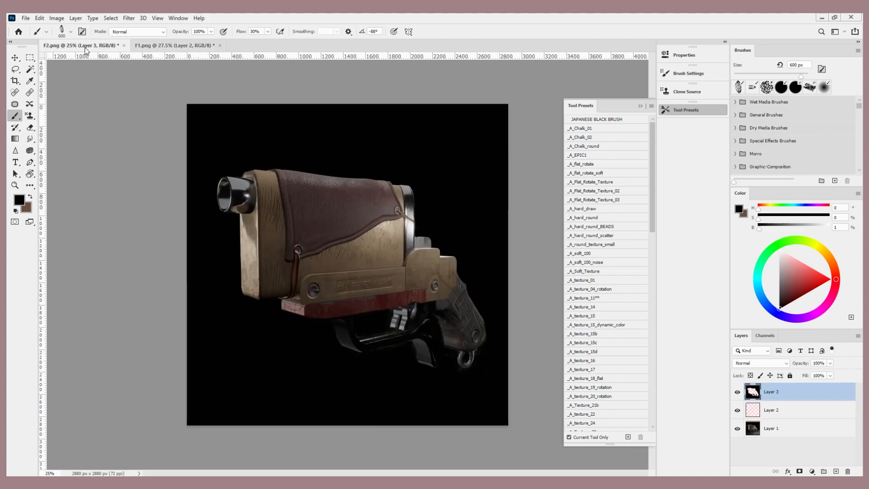
left_click(165, 44)
- Try darkening Layer 1 of F1.png with Levels, using a 0.81 midtone and a lower output white level
left_click(802, 411)
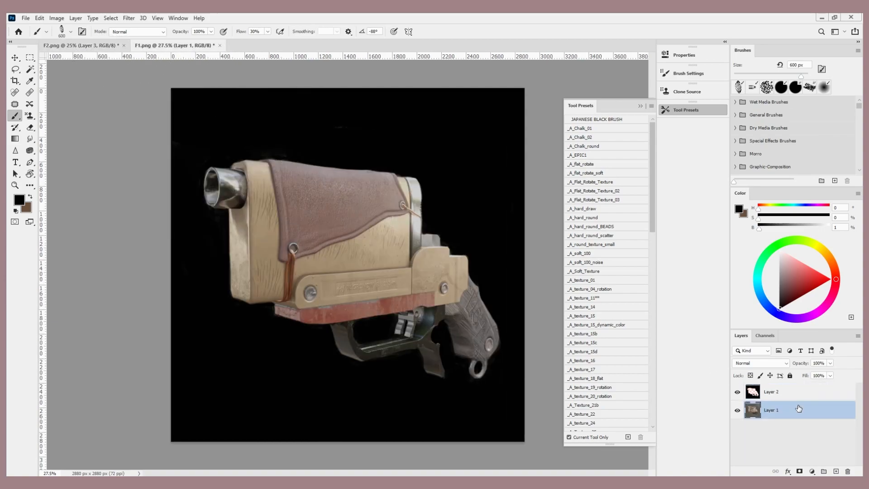
key("i")
key("ctrl+l")
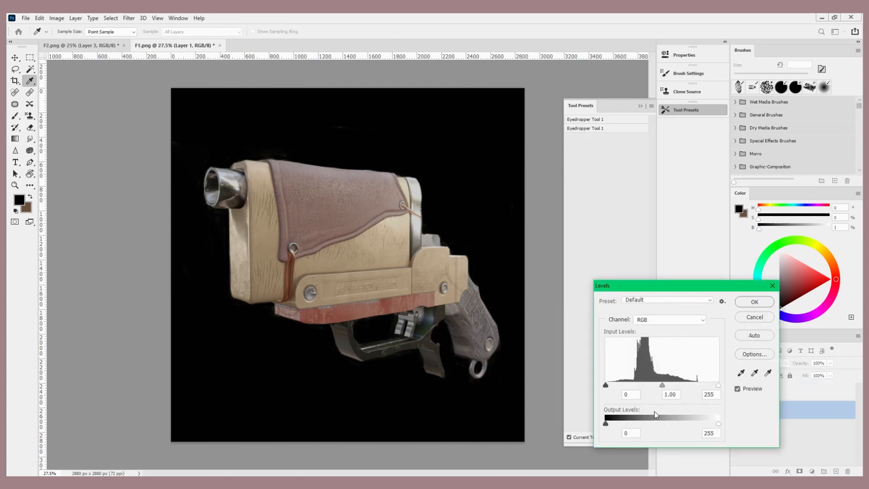
mouse_move(665, 387)
left_mouse_down()
mouse_move(652, 387)
mouse_move(671, 384)
left_mouse_up()
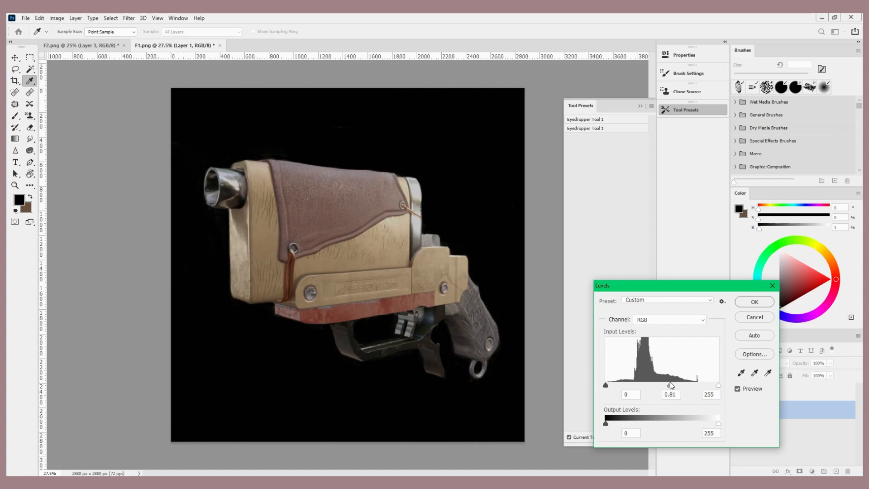
double_click(715, 394)
left_click_drag(719, 425, 707, 423)
left_click(763, 304)
- Set the painting colour to pure white and reduce the brush size to 90 px
key("ctrl+shift+h")
key("ctrl+shift+h")
key("bracketleft")
key("bracketleft")
key("bracketleft")
key("bracketleft")
key("bracketleft")
key("bracketleft")
key("bracketleft")
left_click_drag(787, 269, 777, 248)
key("bracketleft")
key("bracketleft")
key("bracketright")
- Undo the last changes to Layer 1 and use Levels to lower its output white level to about 249
key("ctrl+shift+h")
key("ctrl+shift+h")
key("ctrl+z")
key("ctrl+z")
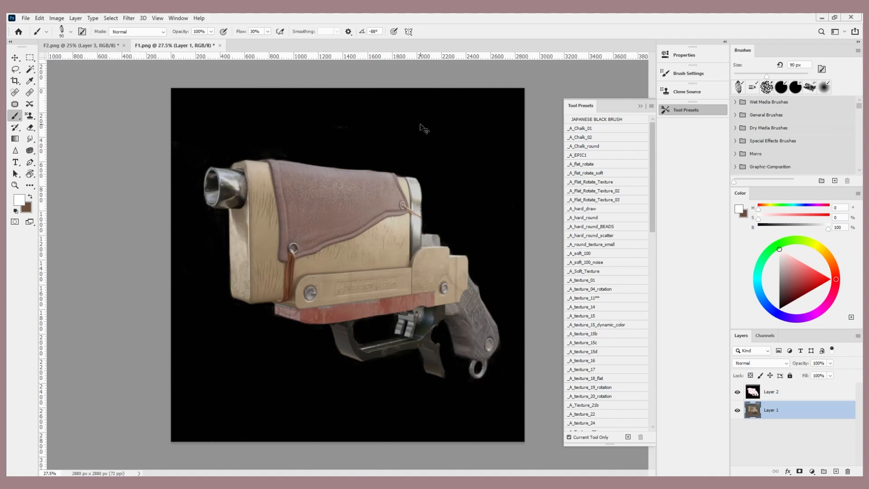
key("ctrl+l")
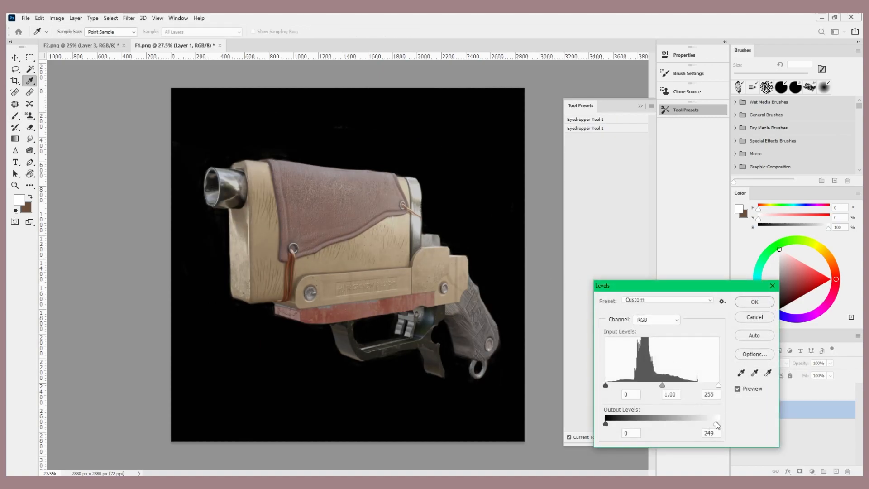
left_click(767, 300)
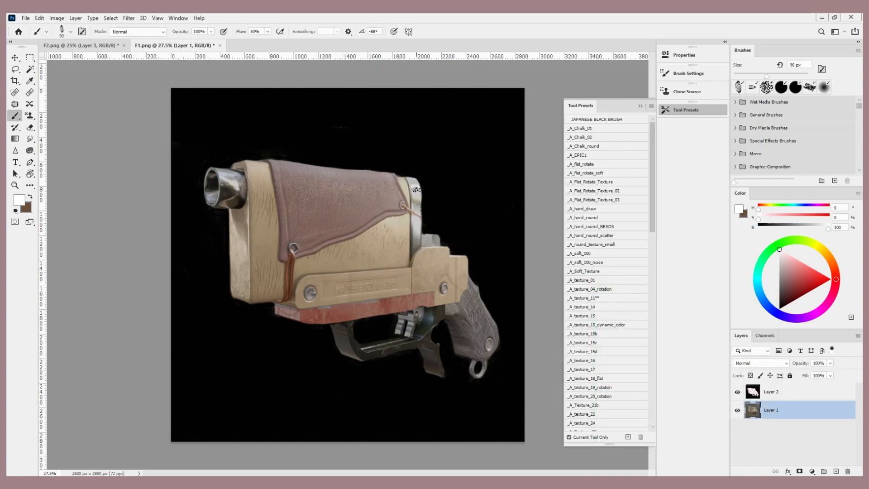
- Paint white highlights on the muzzle and rear metal band with a brush of about 125 px, checking them without the black layer
key("ctrl+f")
key("ctrl+f")
key("bracketright")
key("bracketright")
key("bracketright")
key("ctrl+f")
key("ctrl+f")
key("bracketleft")
key("ctrl+f")
key("ctrl+f")
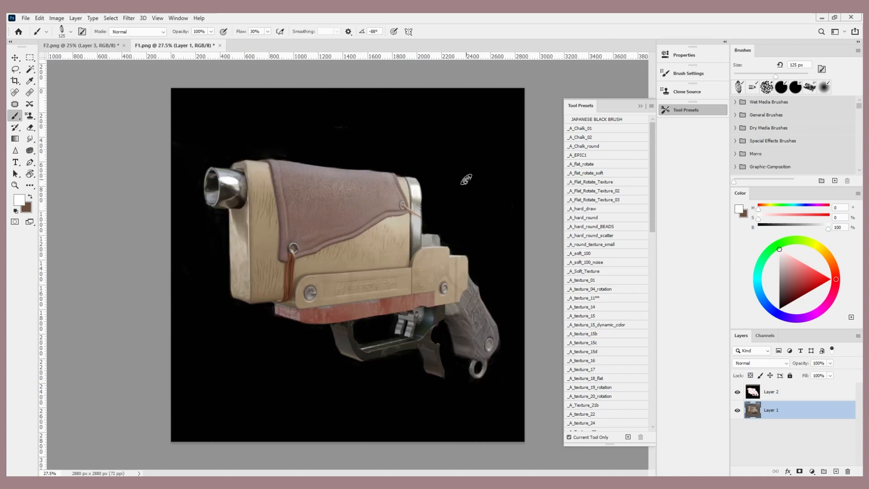
left_click(738, 392)
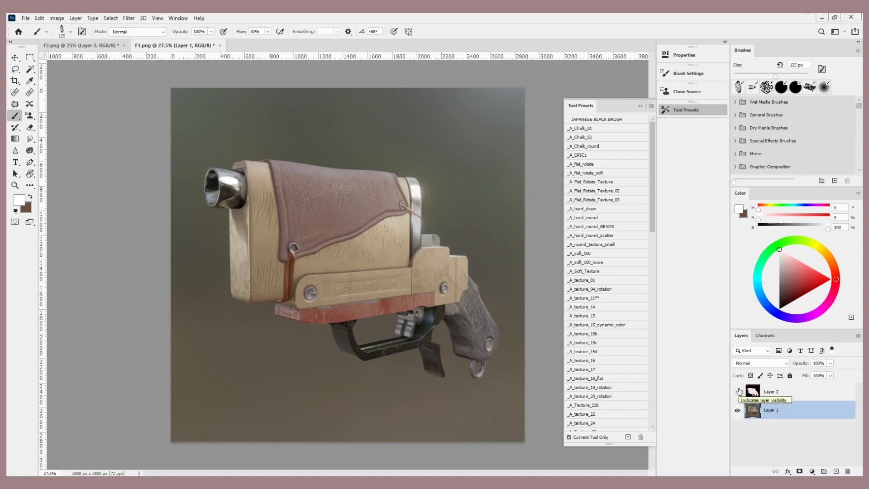
left_click(739, 392)
- Add finer white highlights to the gun's small metal parts with a 30 px brush and check them without the black layer
key("bracketleft")
key("bracketleft")
key("bracketleft")
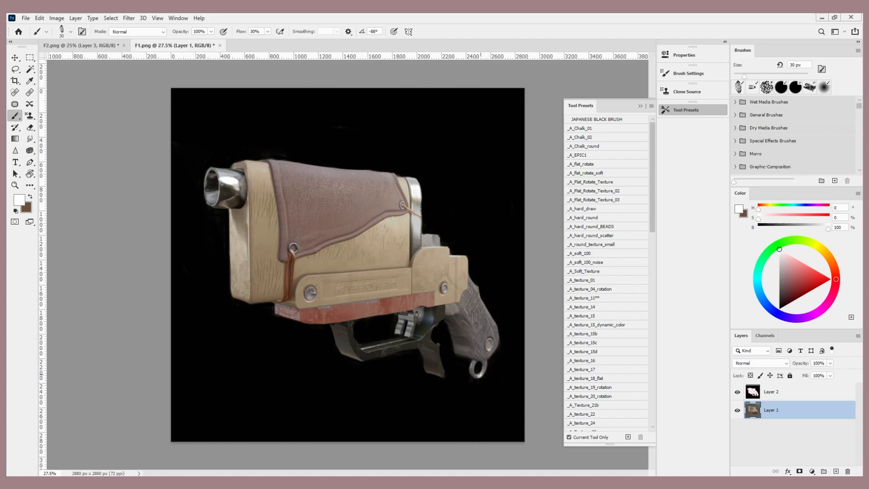
key("ctrl+f")
key("ctrl+f")
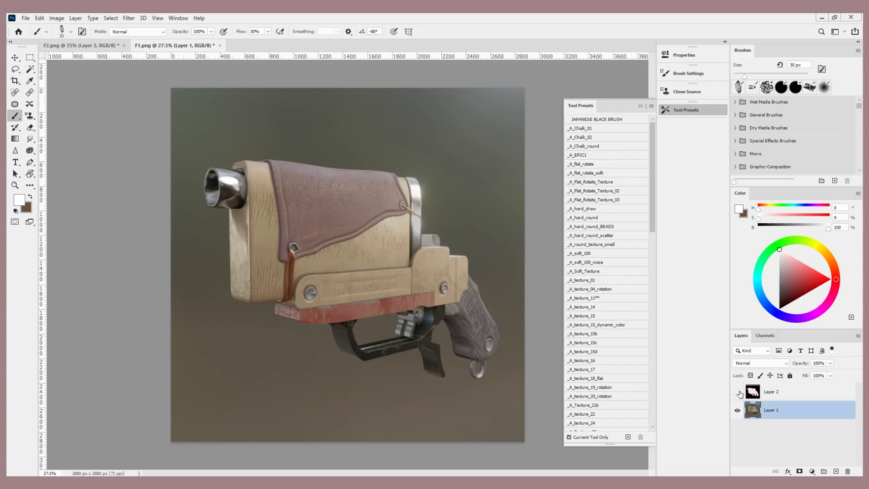
left_click(738, 392)
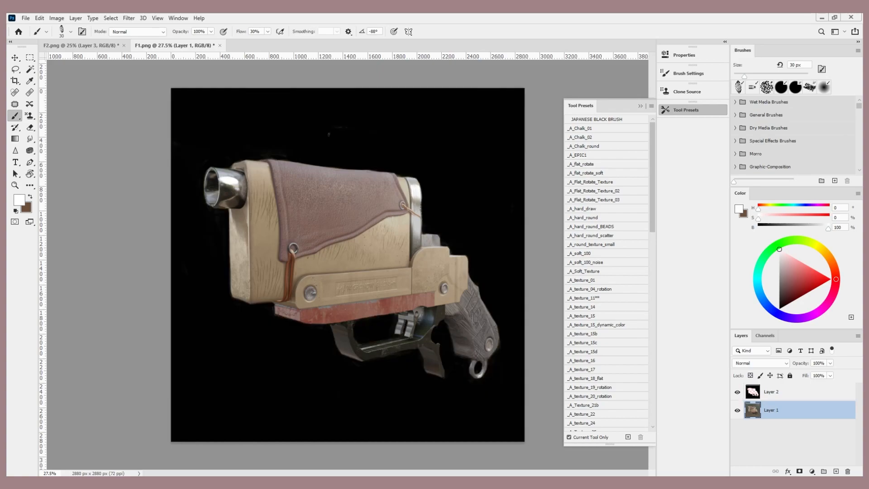
- Apply the Diffuse filter to Layer 1 in Normal mode after comparing it with Darken Only and Lighten Only
left_click(127, 18)
mouse_move(57, 18)
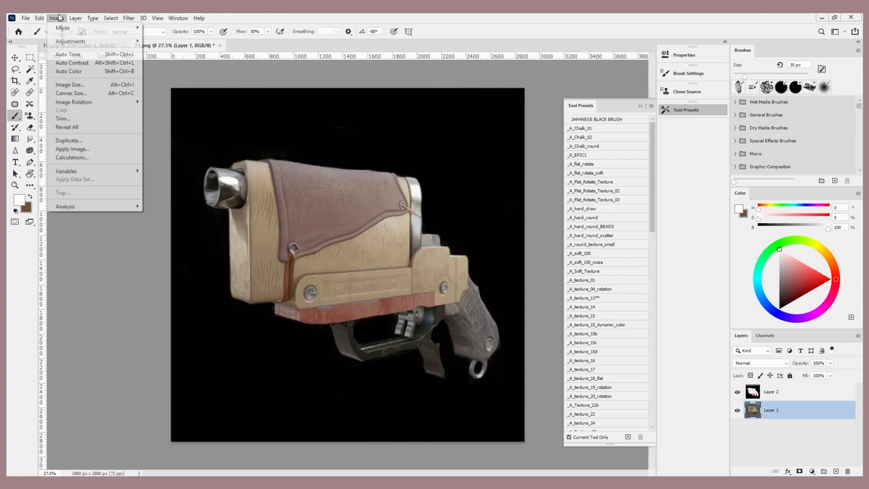
mouse_move(66, 43)
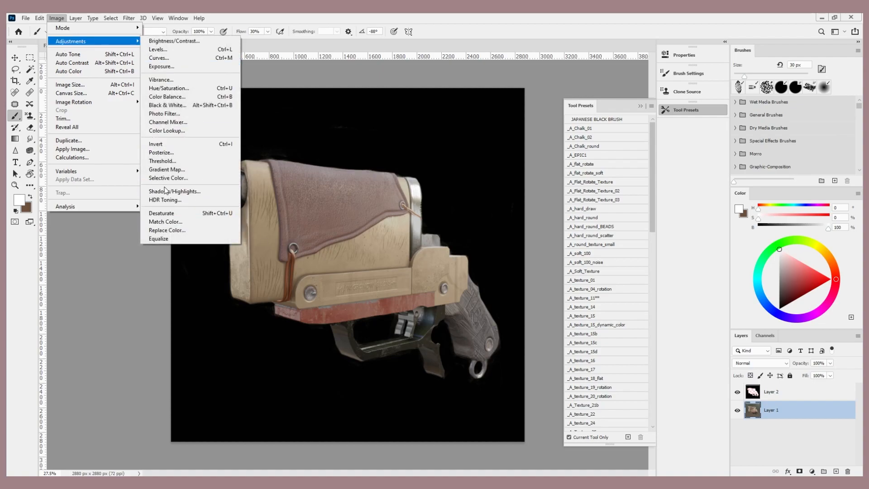
mouse_move(131, 18)
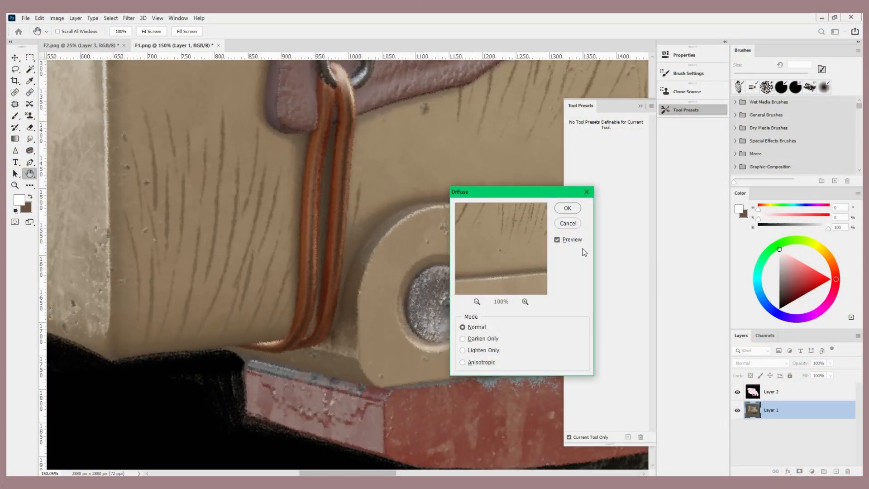
left_click(463, 339)
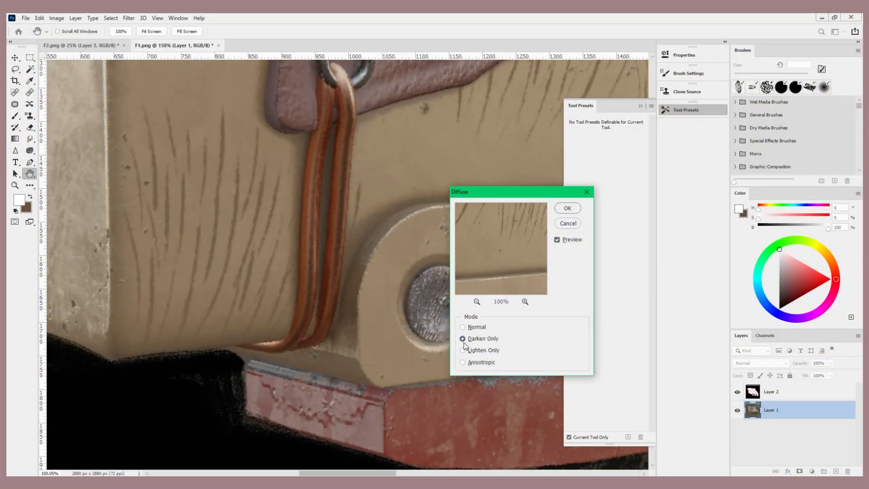
left_click(464, 351)
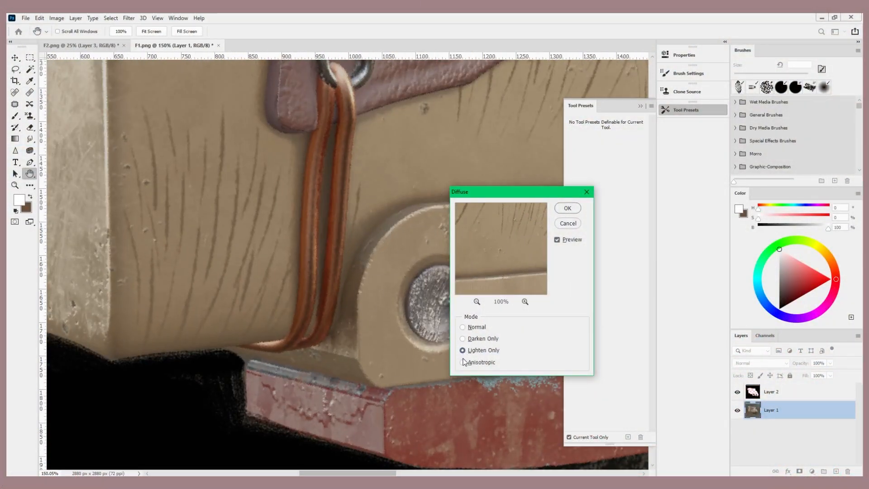
left_click(463, 327)
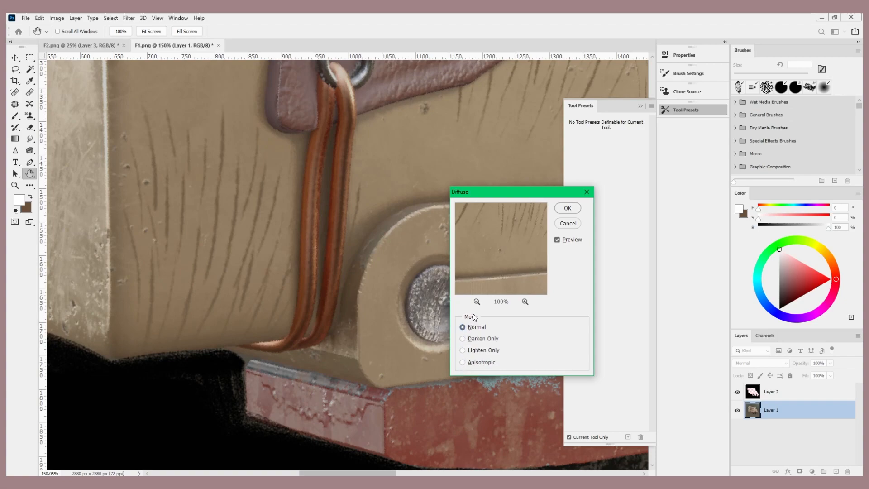
left_click(568, 209)
key("ctrl+0")
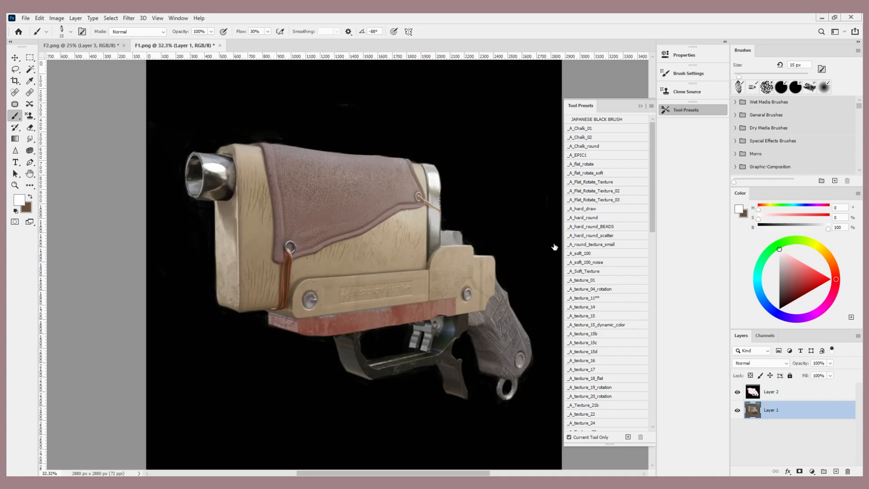
- Handwrite "CTRL + ALT + F" in white below the gun on Layer 2
left_click(790, 394)
left_click_drag(194, 403, 203, 421)
left_click_drag(209, 405, 209, 423)
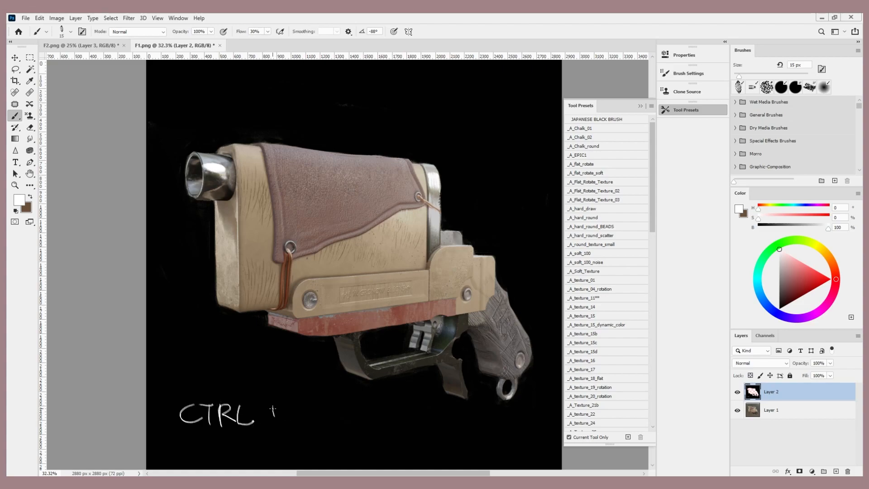
left_click_drag(295, 423, 307, 423)
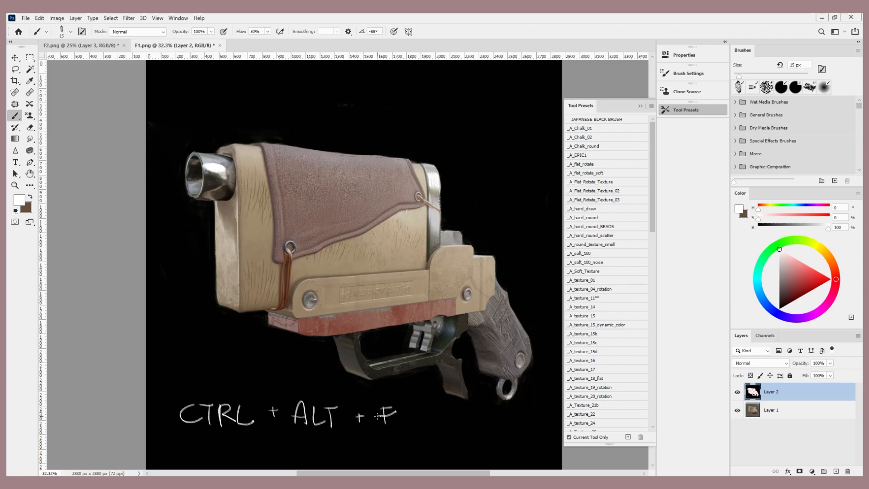
- Undo all the handwritten text strokes on Layer 2
key("ctrl+z")
key("ctrl+z")
key("ctrl+z")
key("ctrl+z")
key("ctrl+z")
key("ctrl+z")
key("ctrl+z")
key("ctrl+z")
key("ctrl+z")
key("ctrl+z")
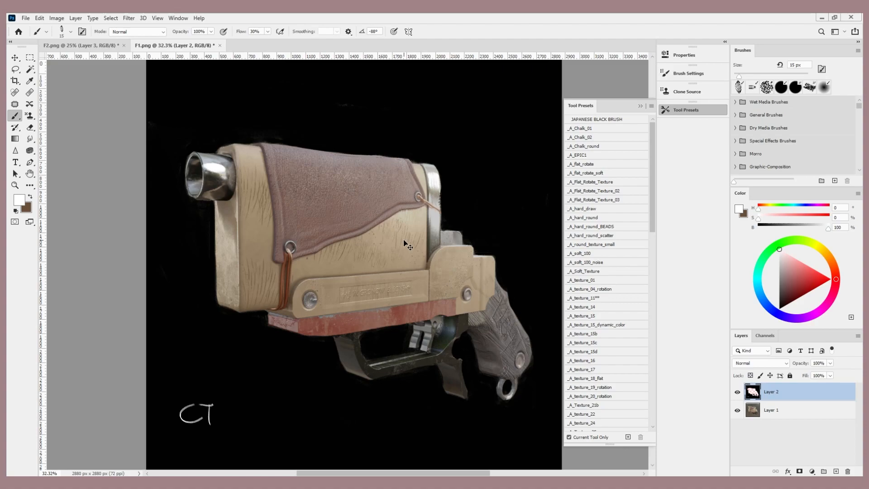
key("ctrl+z")
- Reapply the Diffuse filter to Layer 1 and inspect the grain on the gun's surfaces
left_click_drag(261, 317, 375, 272)
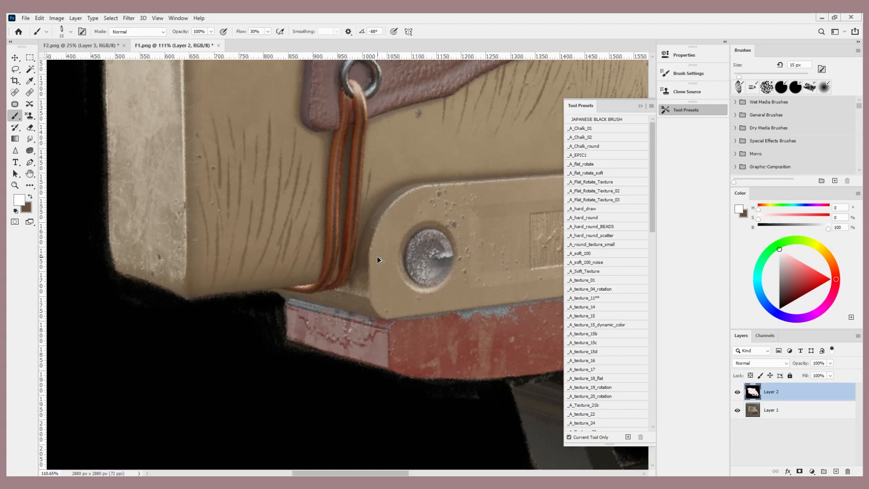
scroll(441, 325, "down", 6)
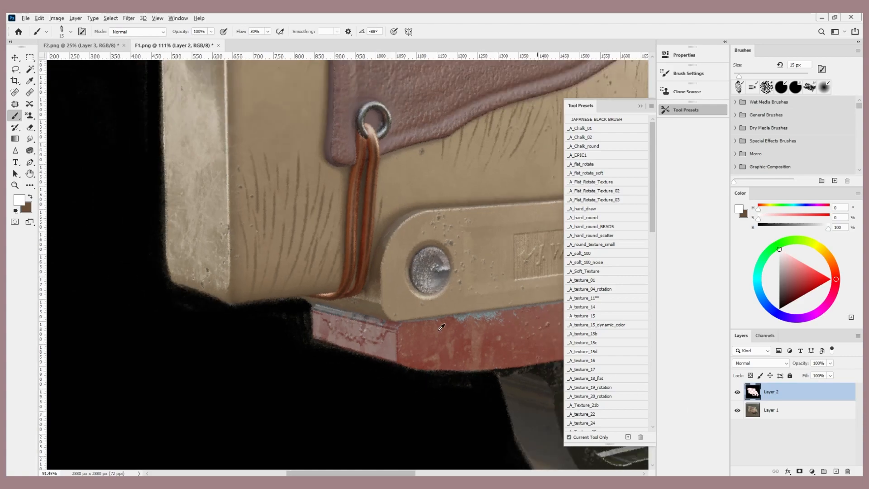
scroll(397, 309, "up", 5)
key("alt+bracketleft")
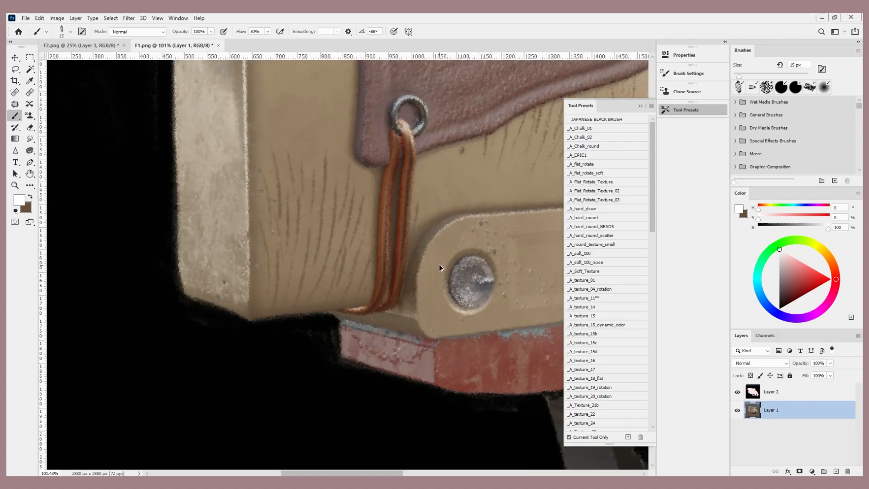
scroll(439, 264, "down", 8)
scroll(416, 261, "up", 5)
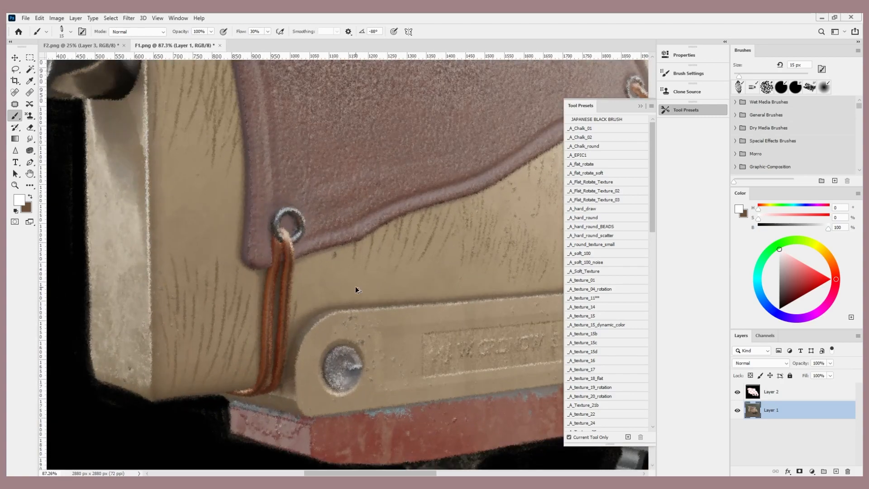
scroll(356, 290, "down", 5)
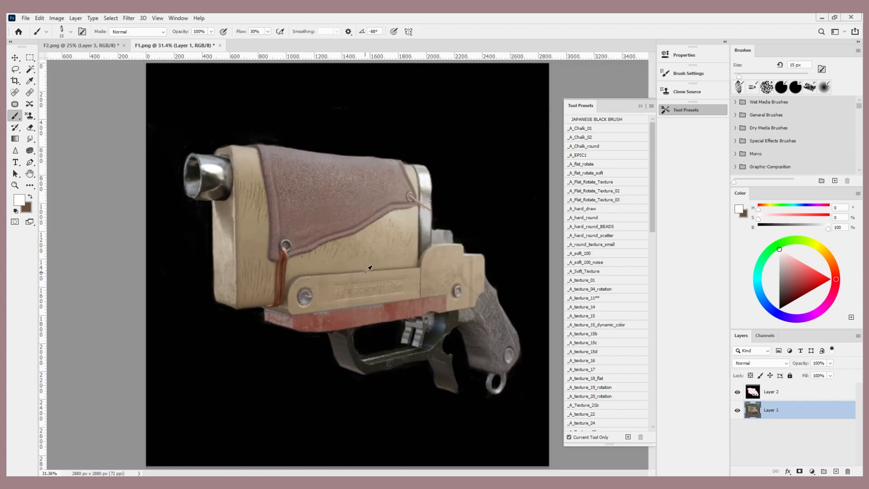
scroll(364, 264, "down", 1)
key("ctrl+f")
key("ctrl+f")
- Scale Layer 1 down proportionally to 89.54% from its upper-right corner, and return to the Brush tool
scroll(355, 252, "up", 3)
scroll(354, 252, "down", 2)
key("ctrl+t")
scroll(515, 110, "down", 3)
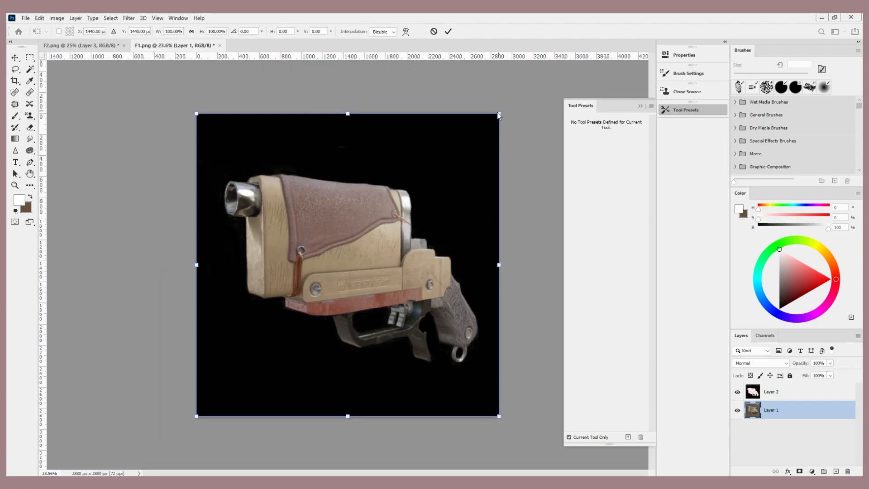
left_click_drag(499, 112, 456, 138)
key("Return")
key("b")
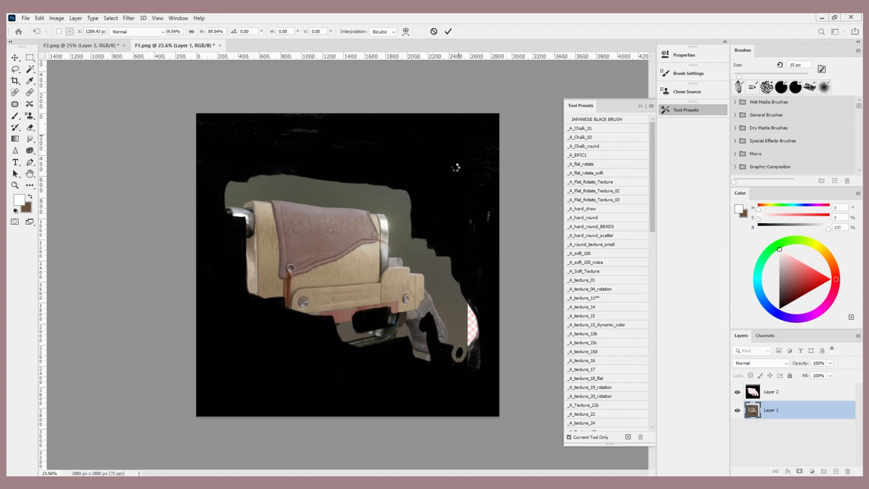
- Scale Layer 1 back up proportionally to 111.76% from its upper-right corner so it fills the canvas
key("ctrl+t")
mouse_move(456, 139)
left_mouse_down()
mouse_move(476, 135)
mouse_move(499, 112)
left_mouse_up()
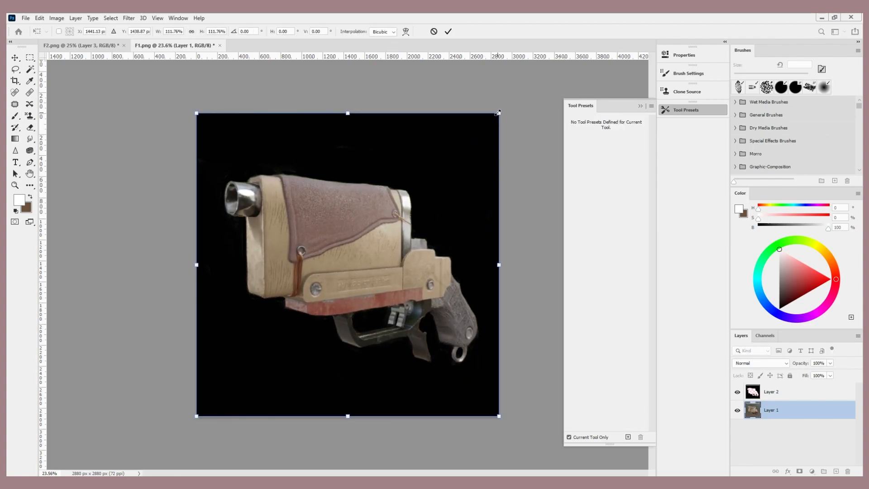
key("Return")
- Undo both scalings of Layer 1 and sample the grey-brown colour near the round screw on the gun's side plate
key("ctrl+z")
key("ctrl+z")
scroll(319, 295, "up", 10)
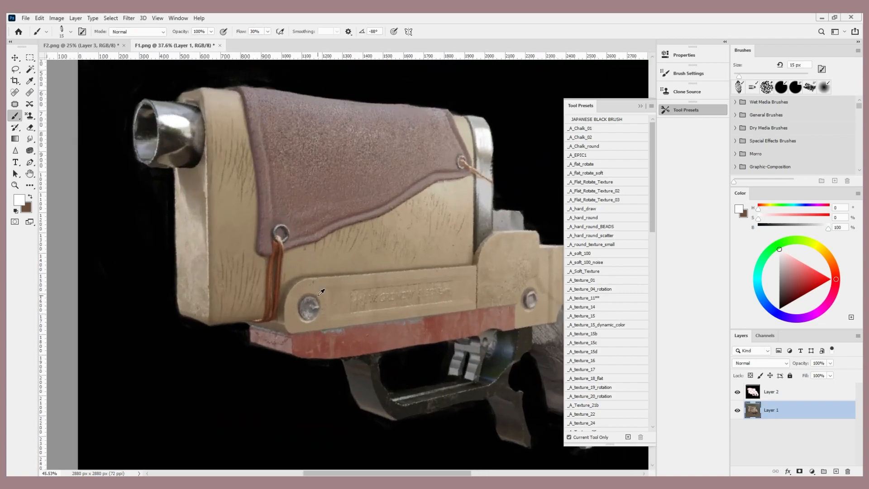
left_click(318, 296, "alt")
scroll(320, 293, "down", 8)
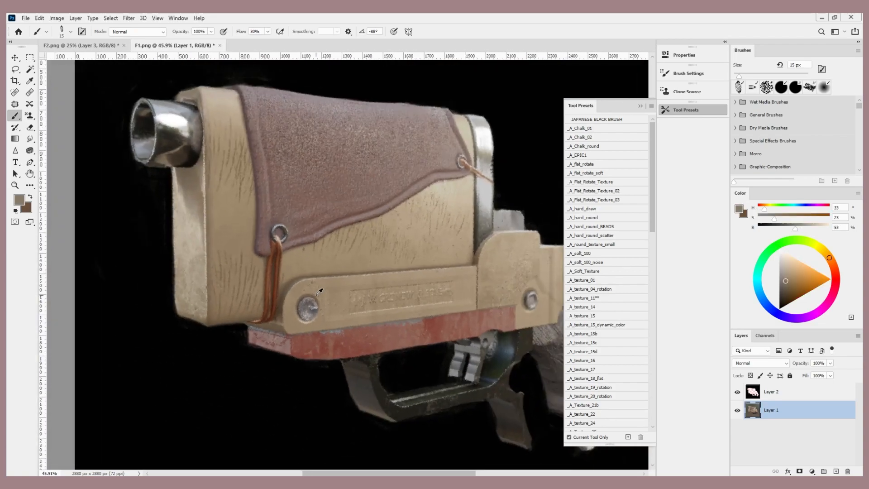
- Select Layer 2, then hide and show its black background to compare the gun against the original backdrop
left_click(790, 397)
left_click(738, 392)
key("ctrl+0")
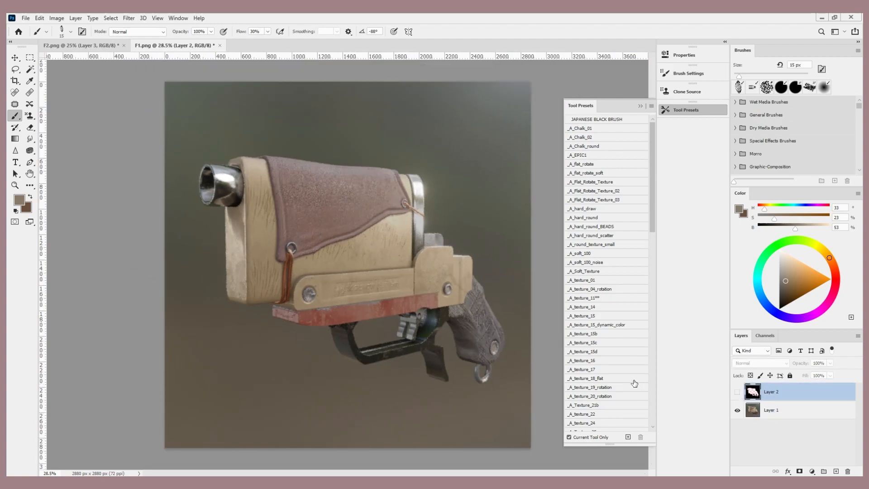
left_click(738, 392)
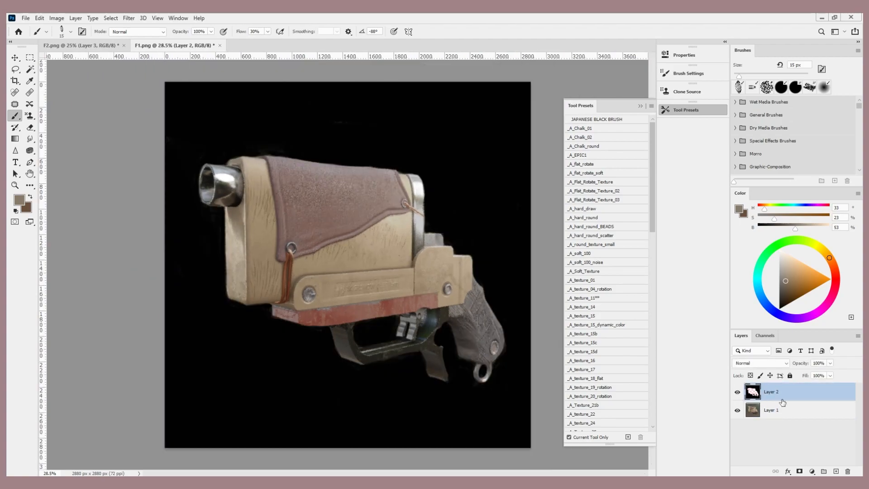
- Add a new layer above Layer 2 and choose the grey painterly pattern from the Rutkowski_gumroad_02 group for the Pattern Stamp tool
left_click(835, 472)
key("s")
key("bracketright")
key("bracketright")
key("bracketright")
key("bracketright")
key("bracketright")
scroll(351, 76, "down", 10)
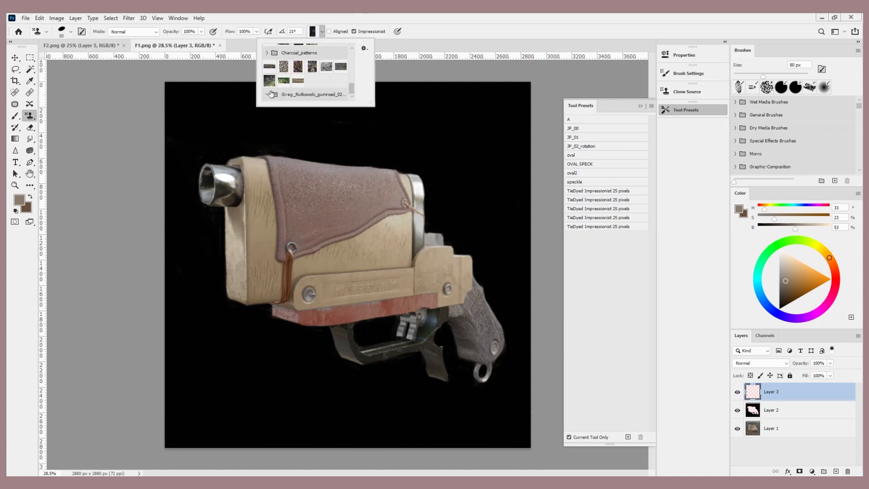
left_click_drag(351, 86, 352, 94)
left_click(278, 93)
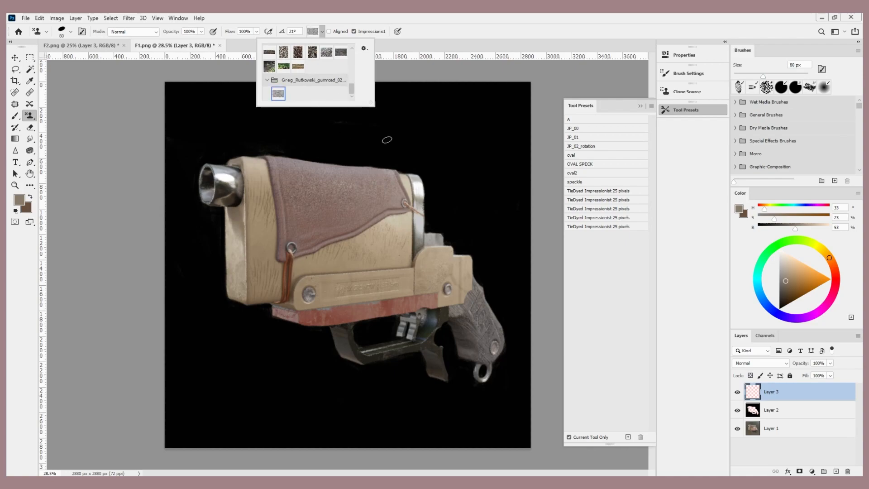
left_click(385, 140)
- Enlarge the brush to 1200 px, turn off Impressionist and cover the whole of Layer 3 with the pattern
key("]")
key("]")
key("]")
key("]")
key("]")
key("]")
key("]")
key("]")
key("]")
key("]")
key("]")
key("]")
key("]")
key("]")
key("]")
key("]")
key("]")
mouse_move(375, 159)
left_mouse_down()
mouse_move(355, 158)
mouse_move(353, 174)
mouse_move(272, 125)
left_mouse_up()
key("ctrl+z")
left_click(354, 32)
mouse_move(354, 184)
left_mouse_down()
mouse_move(334, 154)
mouse_move(298, 189)
mouse_move(213, 136)
mouse_move(136, 248)
mouse_move(199, 421)
mouse_move(335, 435)
mouse_move(508, 78)
mouse_move(485, 408)
mouse_move(182, 409)
left_mouse_up()
key("ctrl+t")
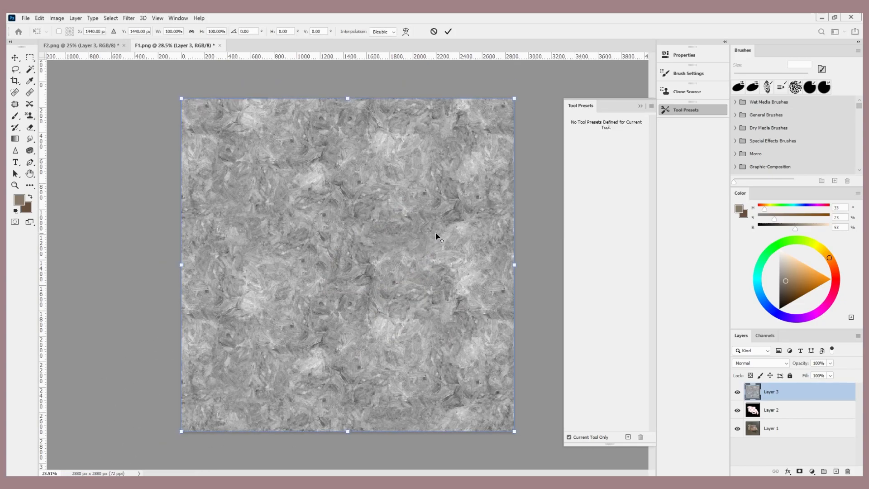
key("ctrl+minus")
left_click_drag(472, 140, 543, 177)
key("Return")
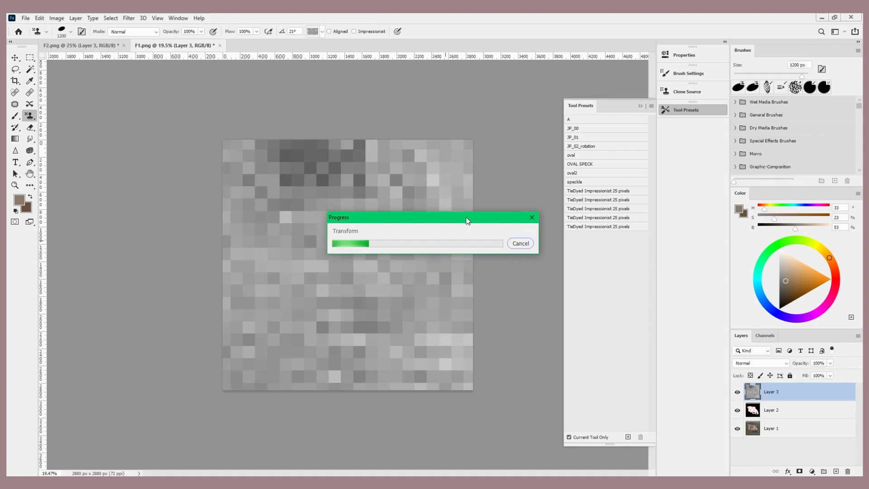
left_click(520, 245)
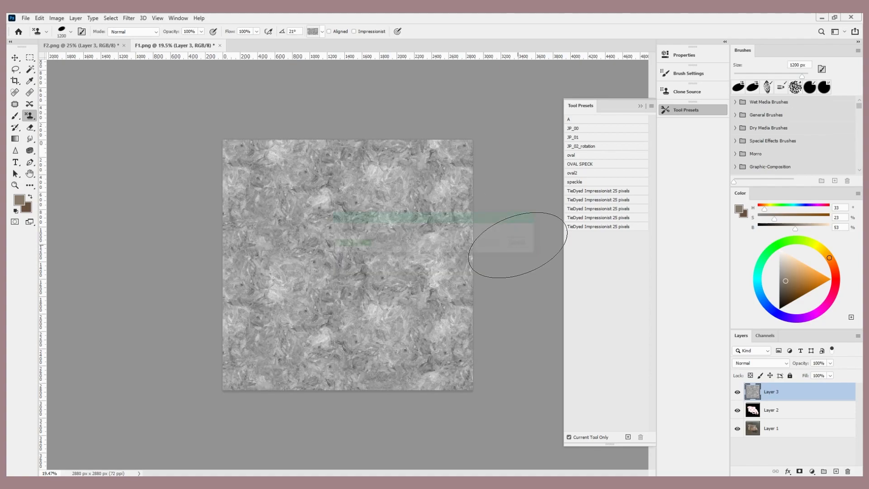
- Enlarge the texture on Layer 3 proportionally from its upper-right corner beyond the canvas edges
scroll(446, 224, "up", 4)
key("ctrl+t")
scroll(428, 215, "down", 3)
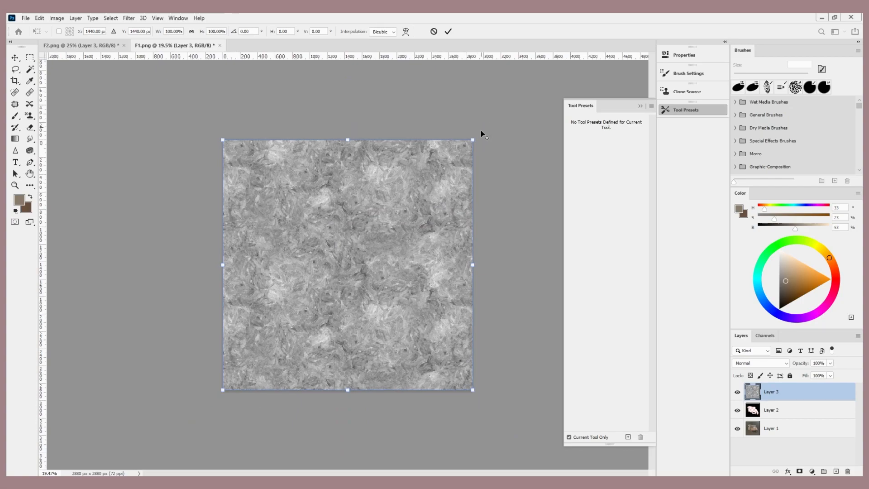
left_click_drag(473, 139, 536, 78)
key("Return")
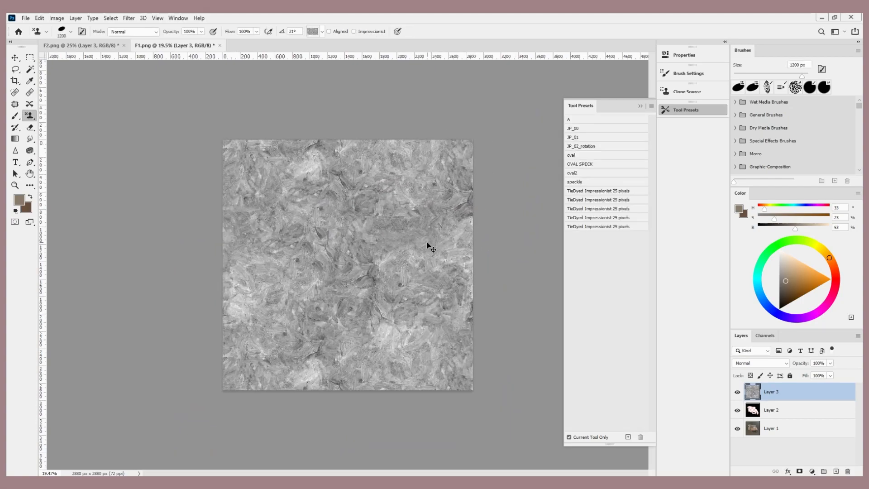
- Shift the Layer 3 texture up and to the left and scale it proportionally to 151.55% so it covers the canvas
key("ctrl+t")
left_click_drag(431, 301, 348, 233)
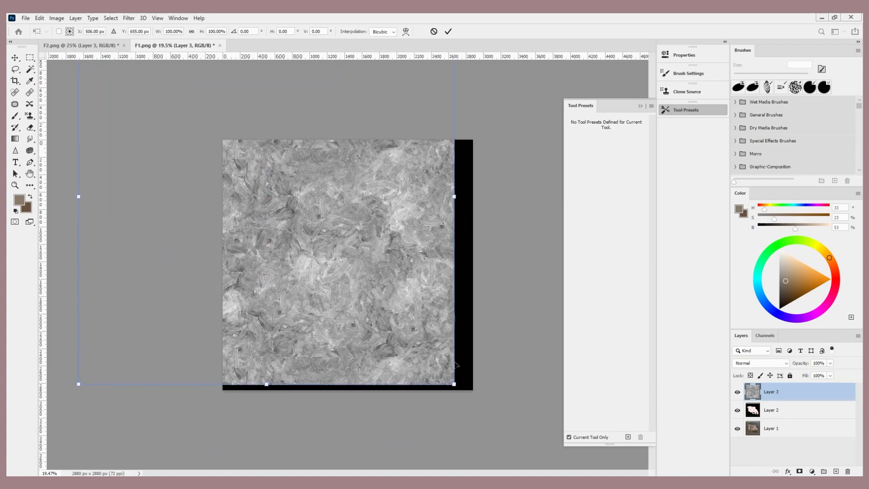
left_click_drag(459, 383, 657, 455)
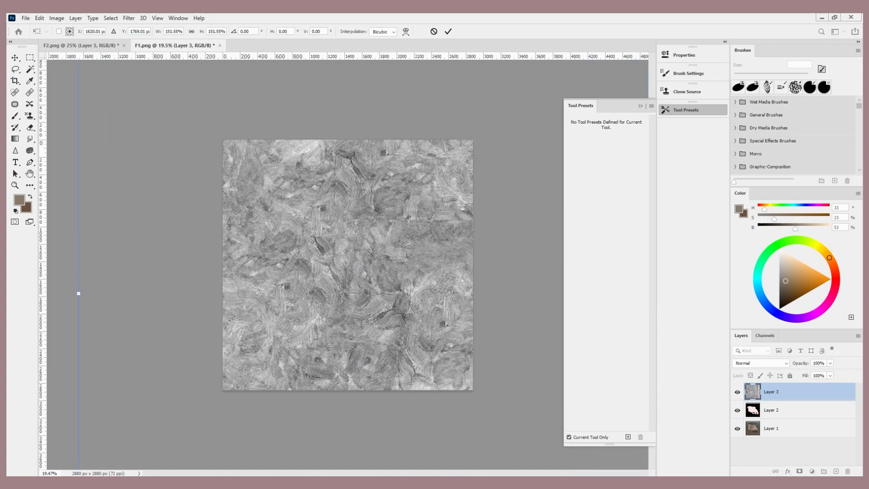
key("Return")
scroll(449, 273, "down", 5)
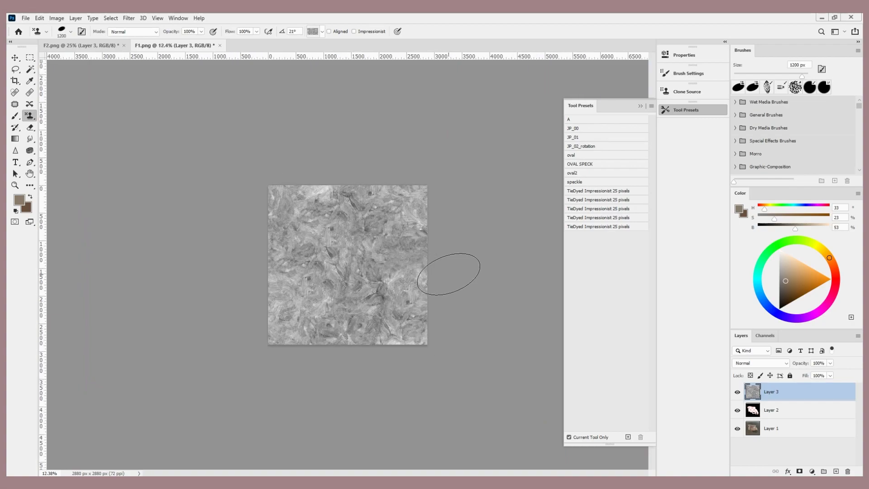
- Try enlarging the Layer 3 texture much further from its upper-left corner, and undo the scaling
scroll(445, 270, "up", 3)
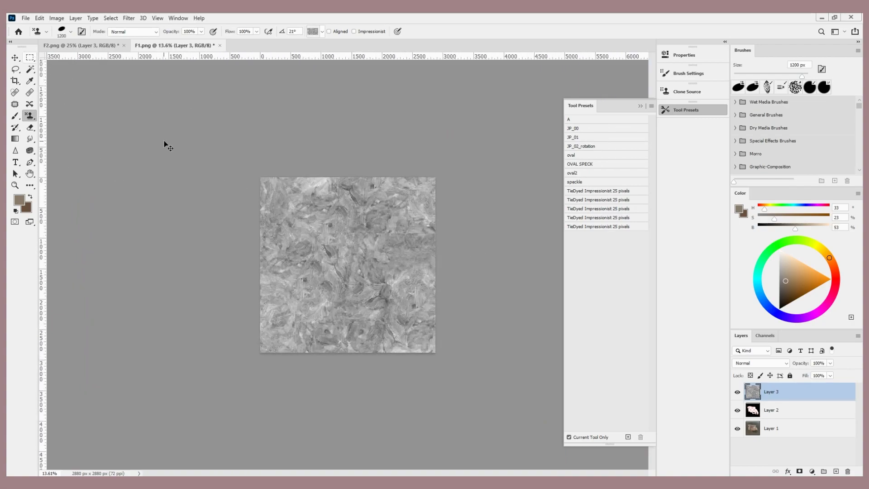
key("ctrl+t")
left_click_drag(262, 177, 167, 85)
key("Return")
scroll(375, 240, "up", 3)
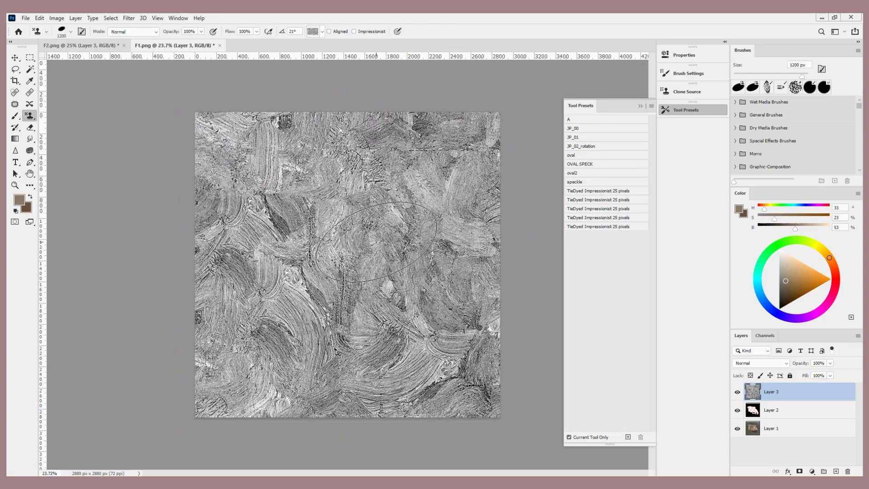
key("ctrl+z")
- Scale the Layer 3 texture proportionally about its centre to about 132%
scroll(420, 255, "up", 3)
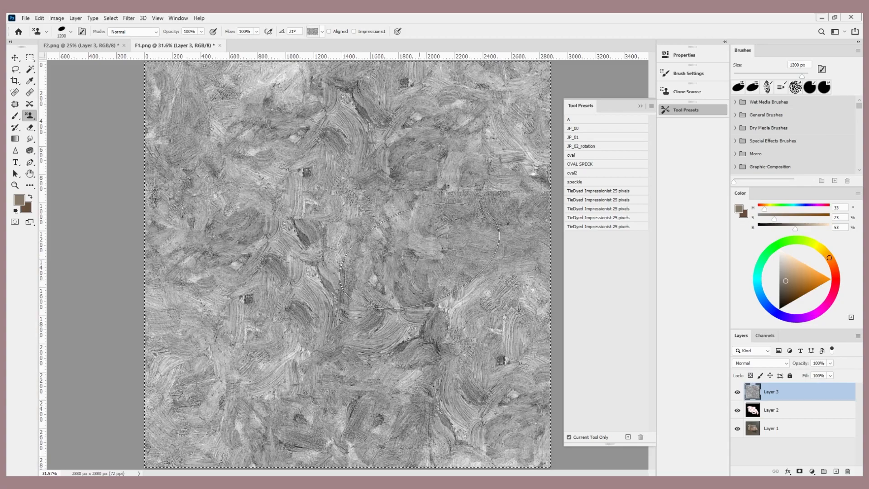
scroll(420, 255, "down", 2)
key("ctrl+t")
left_click_drag(180, 98, 113, 52)
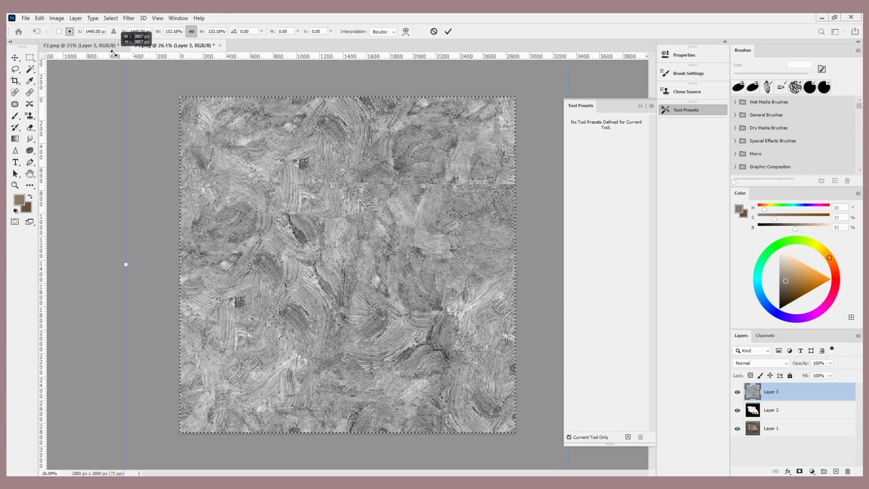
key("Return")
scroll(588, 319, "down", 1)
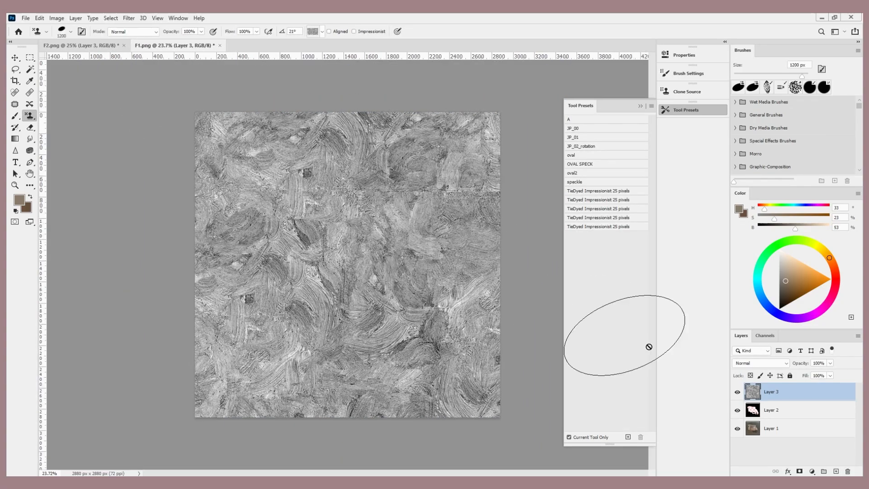
- Set Layer 3 to Lighten blending, duplicate it, hide the copy and reselect Layer 3
left_click(761, 363)
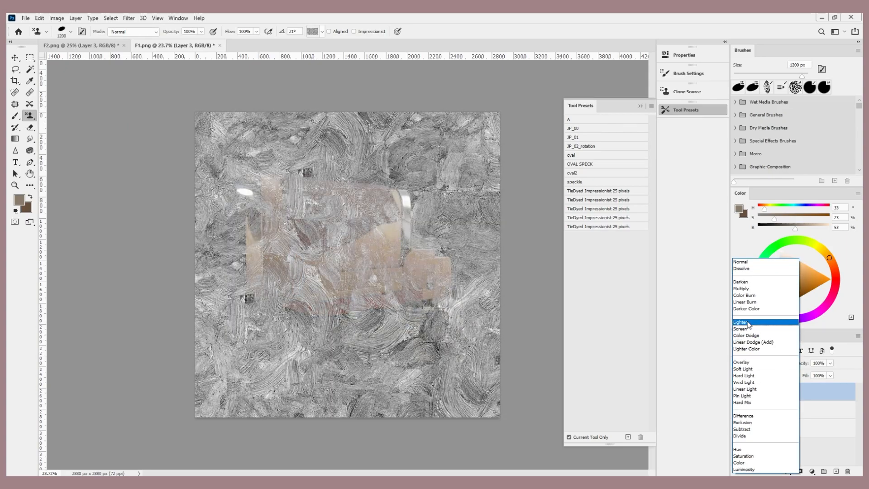
left_click(748, 322)
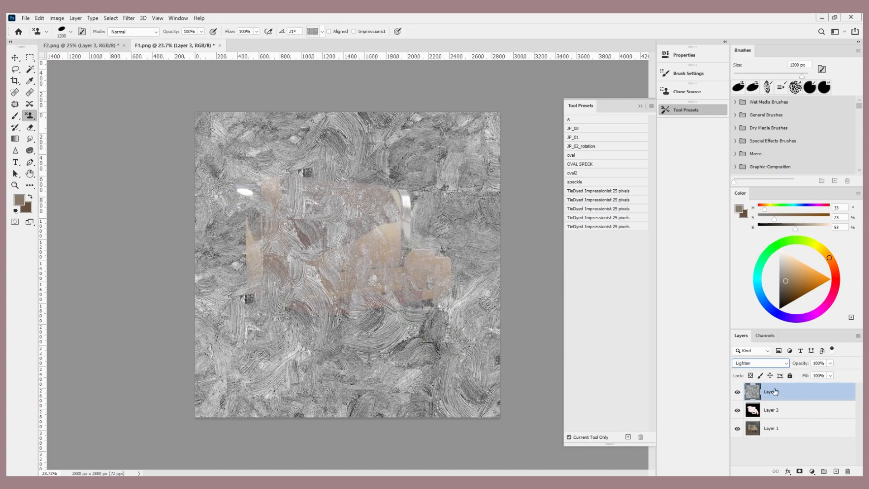
key("ctrl+j")
left_click(737, 392)
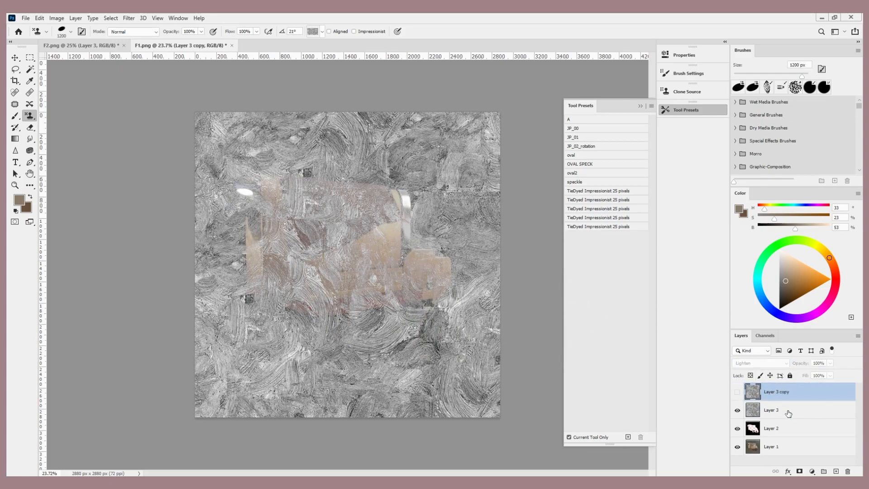
left_click(788, 412)
- Raise Layer 3's black input level strongly with Levels to keep only its lightest strokes, and lower its Fill to 11%
key("ctrl+l")
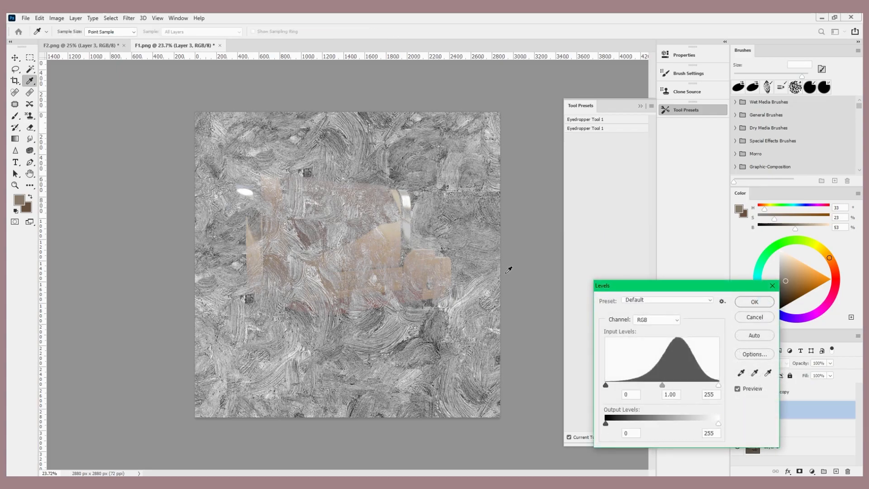
left_click_drag(681, 291, 497, 257)
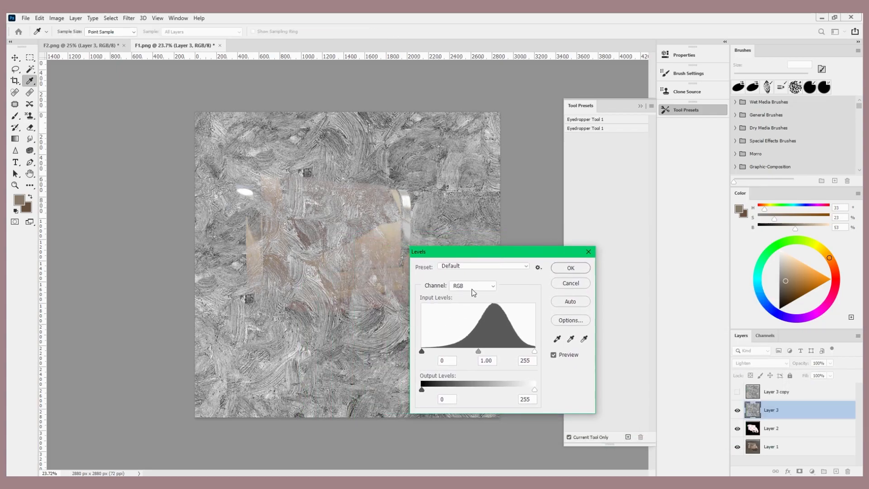
left_click_drag(425, 353, 520, 354)
key("Return")
scroll(444, 278, "up", 2)
left_click_drag(808, 376, 766, 377)
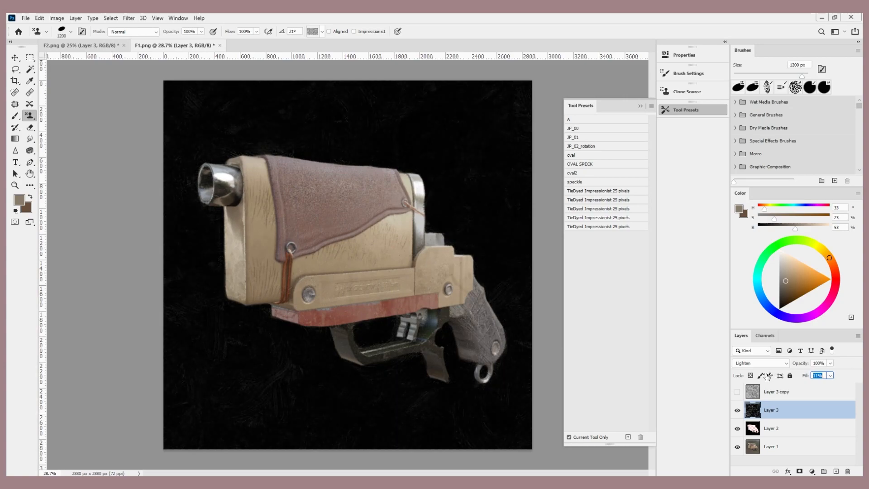
- Inspect the background texture at different magnifications and raise Layer 3's Fill slightly
scroll(218, 392, "up", 2)
scroll(295, 370, "down", 3)
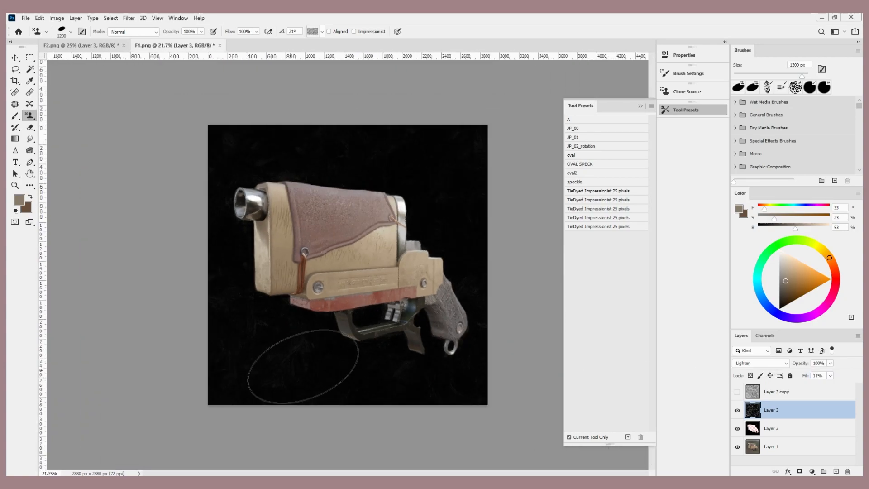
scroll(295, 371, "up", 2)
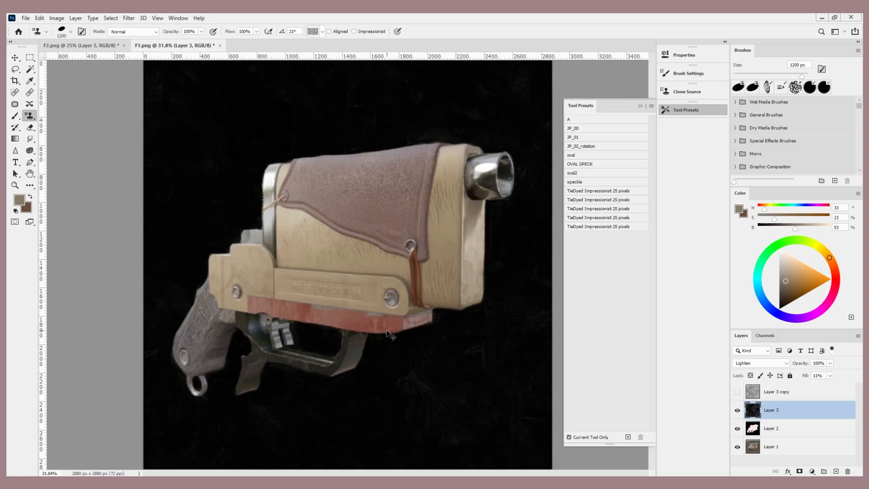
scroll(389, 371, "up", 1)
scroll(512, 367, "down", 2)
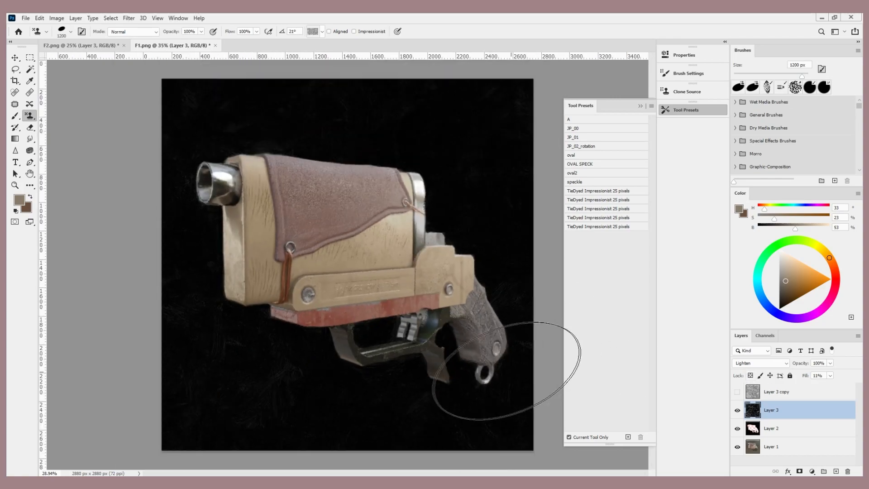
left_click_drag(811, 376, 812, 377)
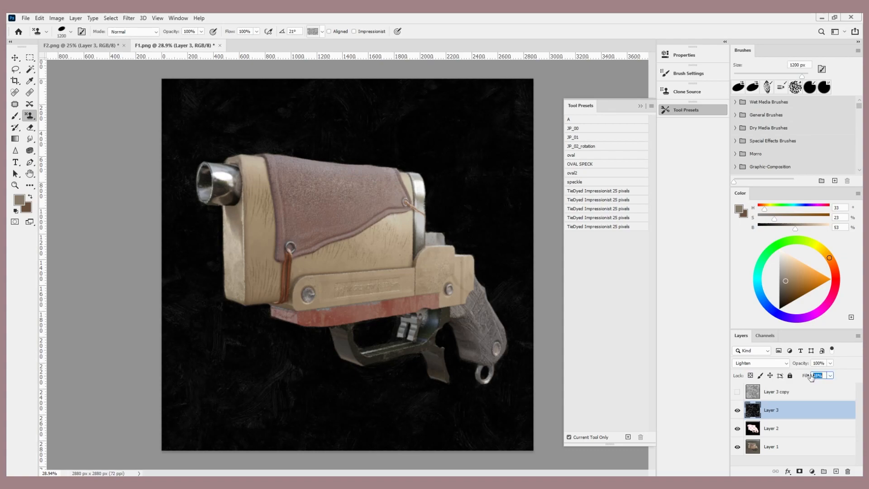
- Show Layer 3 copy and set its blending mode to Soft Light
left_click(775, 393)
left_click(738, 392)
left_click(755, 363)
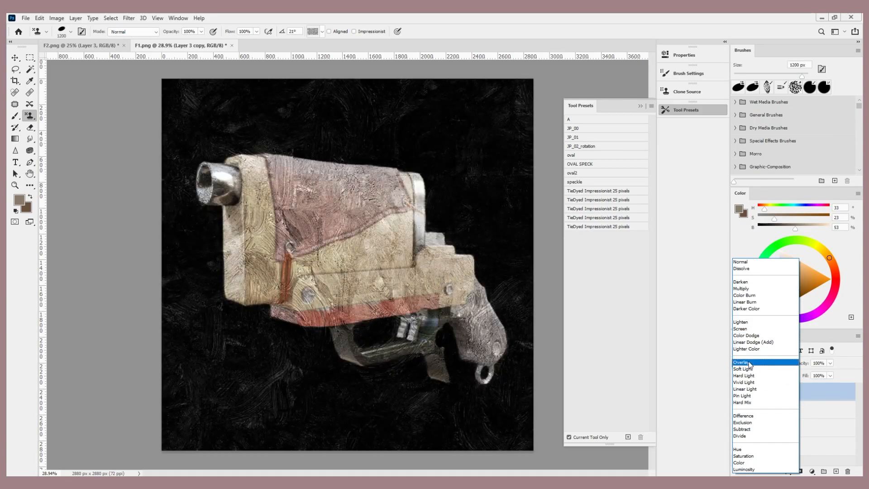
left_click(743, 369)
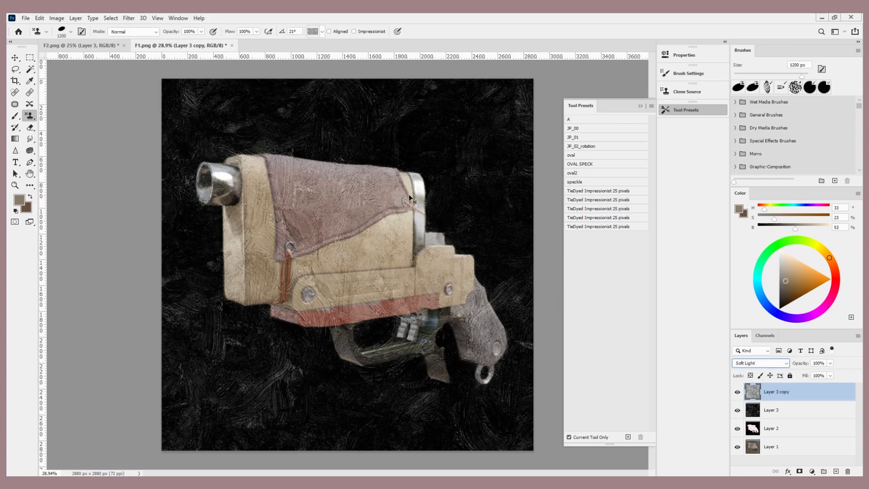
- Darken Layer 3 copy with Levels by setting the midtone input to 0.67, and return to the Pattern Stamp tool
key("ctrl+l")
mouse_move(423, 353)
left_mouse_down()
mouse_move(453, 353)
mouse_move(421, 354)
left_mouse_up()
mouse_move(534, 351)
left_mouse_down()
mouse_move(468, 352)
mouse_move(535, 352)
left_mouse_up()
mouse_move(478, 352)
left_mouse_down()
mouse_move(511, 352)
mouse_move(493, 352)
left_mouse_up()
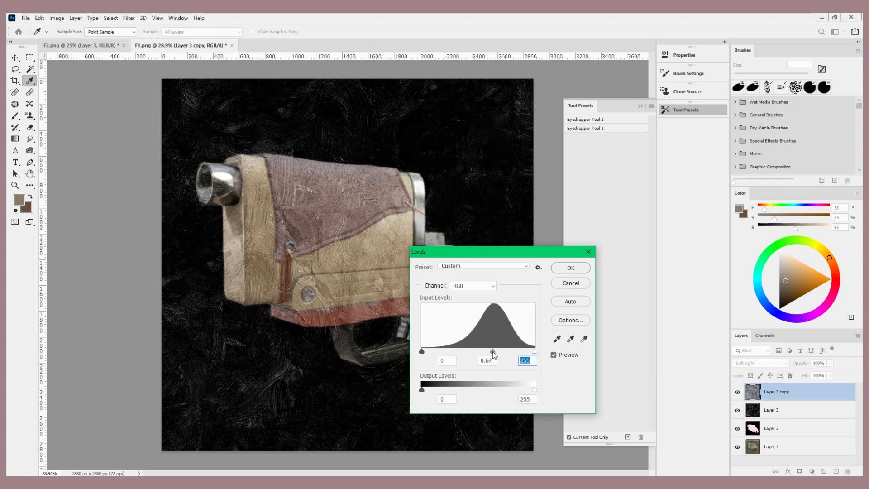
left_click(570, 267)
key("s")
- Lower Layer 3 copy's Fill to soften the texture over the gun, and toggle its visibility to compare
left_click_drag(806, 376, 784, 378)
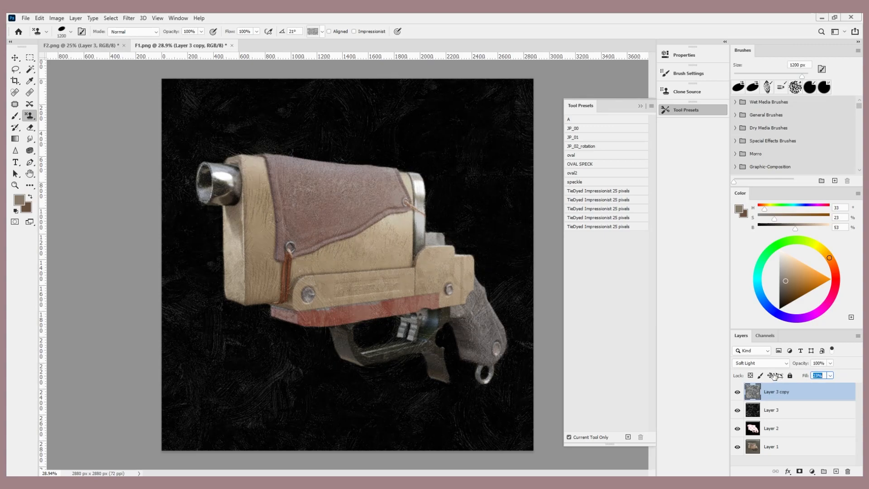
left_click_drag(773, 374, 772, 374)
left_click(738, 391)
left_click(738, 391)
- Toggle Layer 3's visibility to compare its background texture, and set its Fill to 11%
left_click(737, 410)
left_click(738, 410)
left_click(801, 416)
left_click_drag(808, 375, 806, 377)
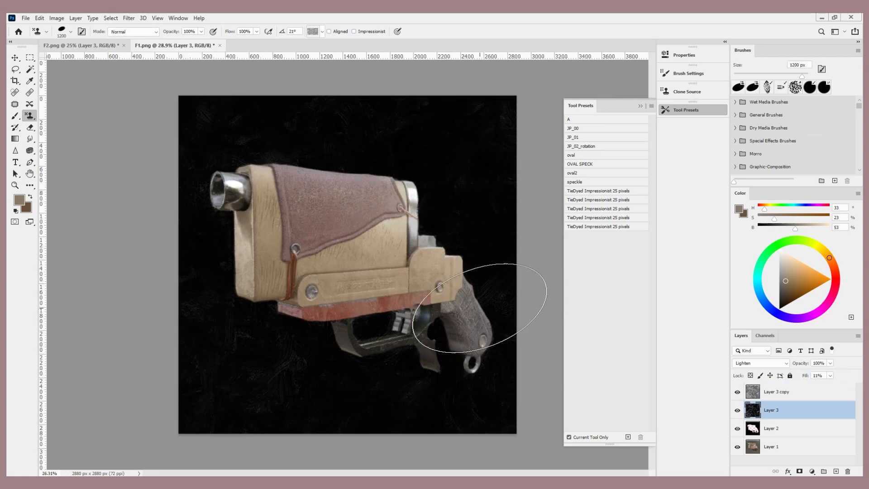
- Switch to the Brush tool and toggle Layer 1's visibility to inspect the masked gun silhouette
key("b")
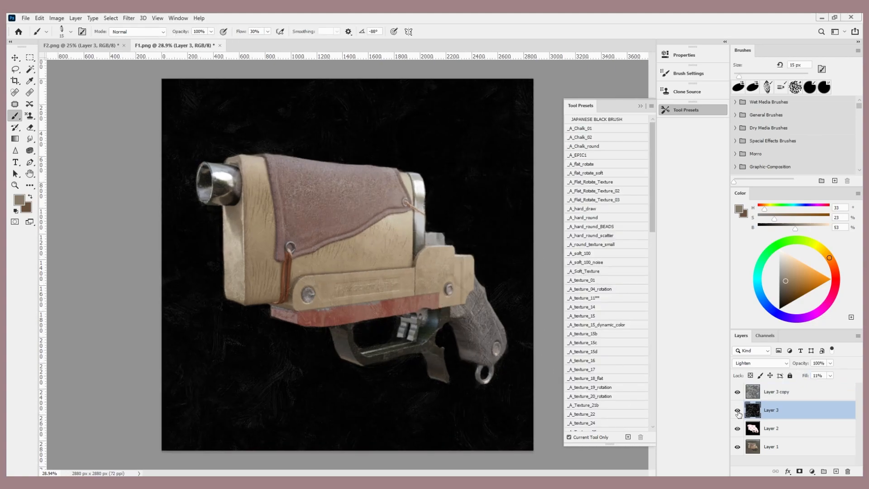
left_click(737, 447)
left_click(738, 448)
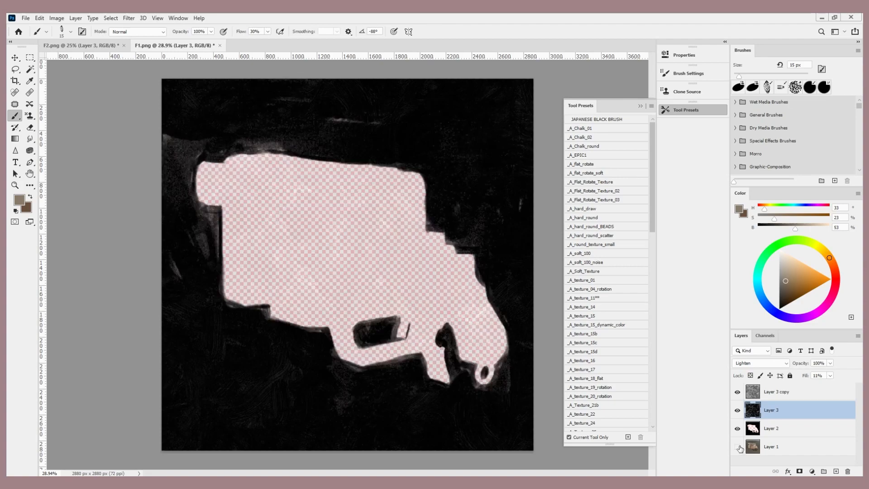
left_click(738, 447)
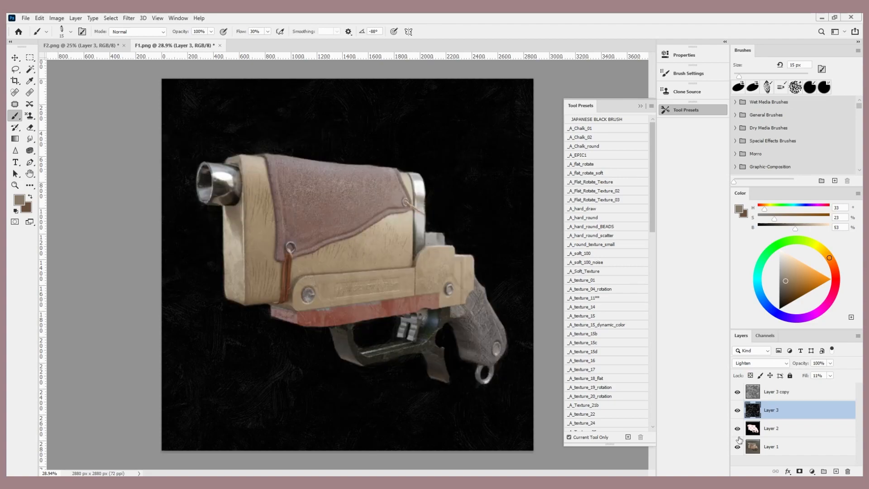
- Duplicate Layer 1 to get a working copy of the gun painting
left_click(795, 445)
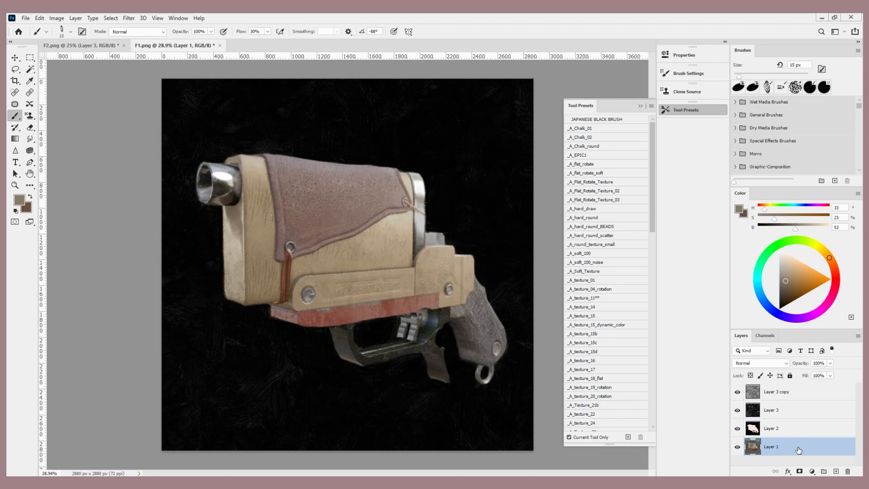
key("ctrl+j")
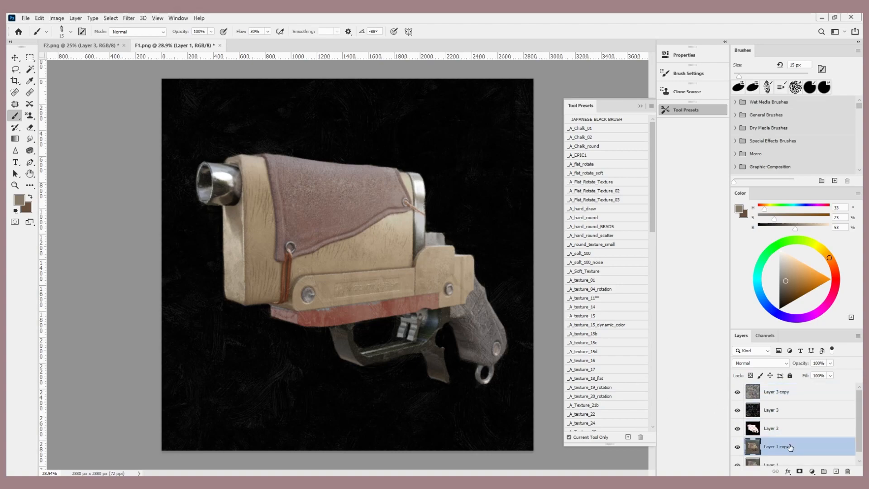
key("ctrl+z")
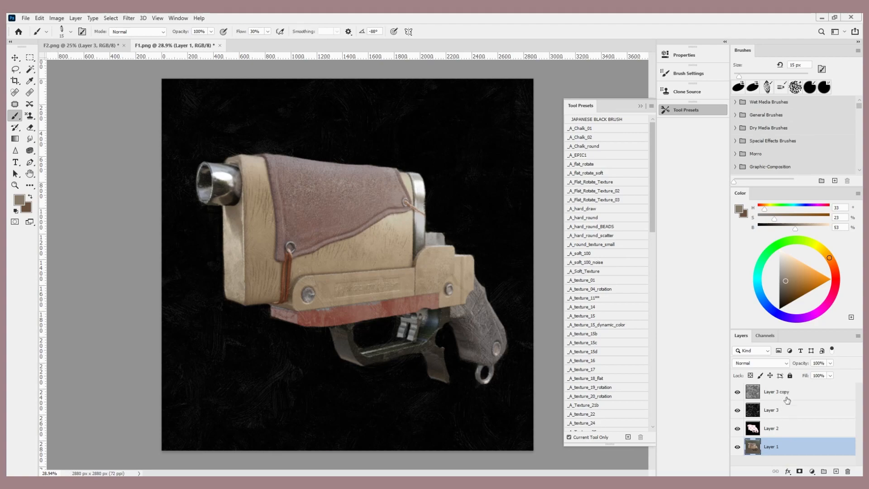
key("ctrl+j")
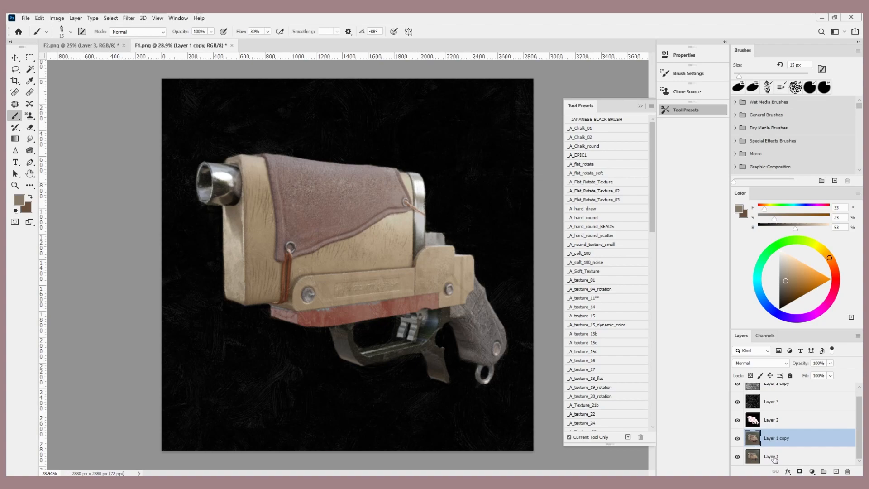
- Color-label Layer 1 red and rename it ORIGINAL, and color-label Layer 1 copy blue
right_click(773, 457)
left_click(765, 379)
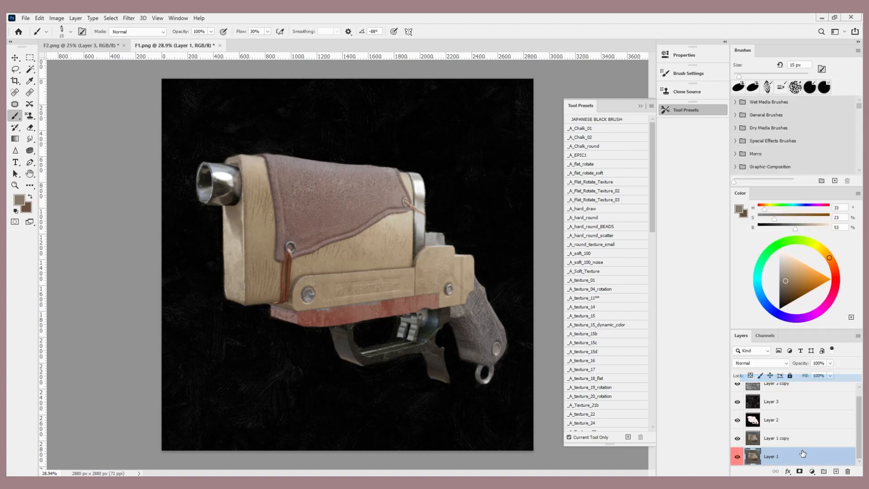
double_click(779, 456)
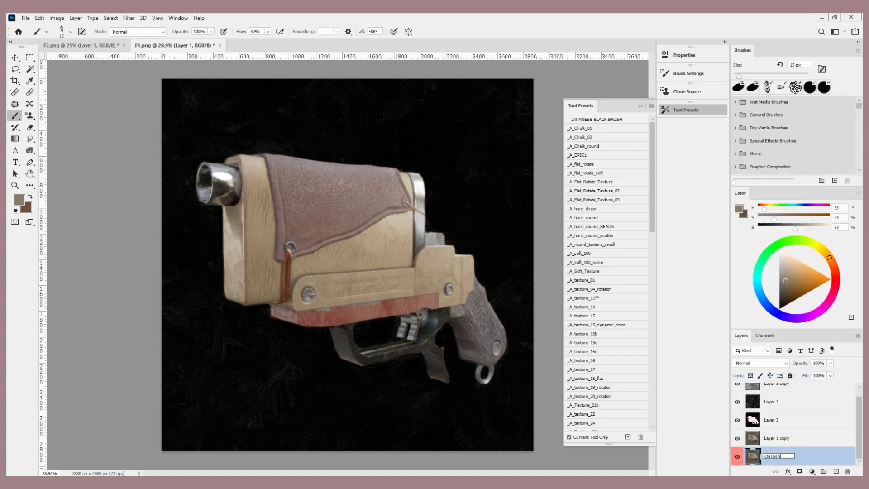
key("Return")
right_click(780, 441)
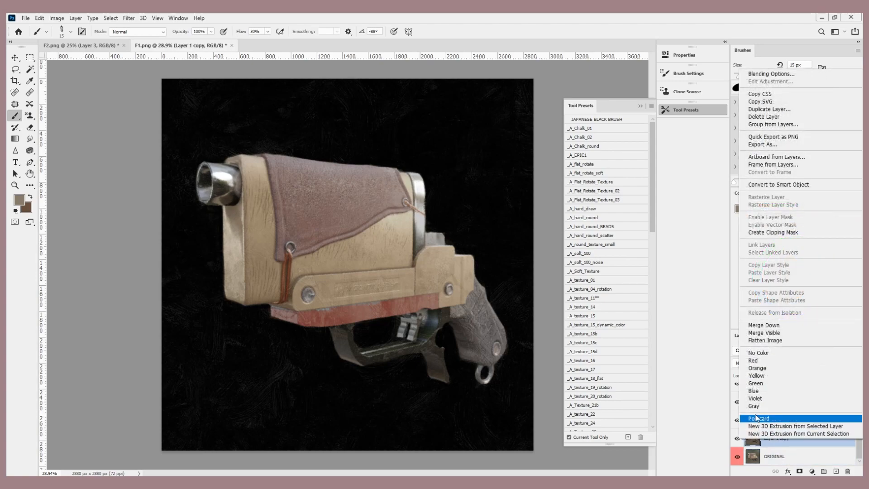
left_click(768, 390)
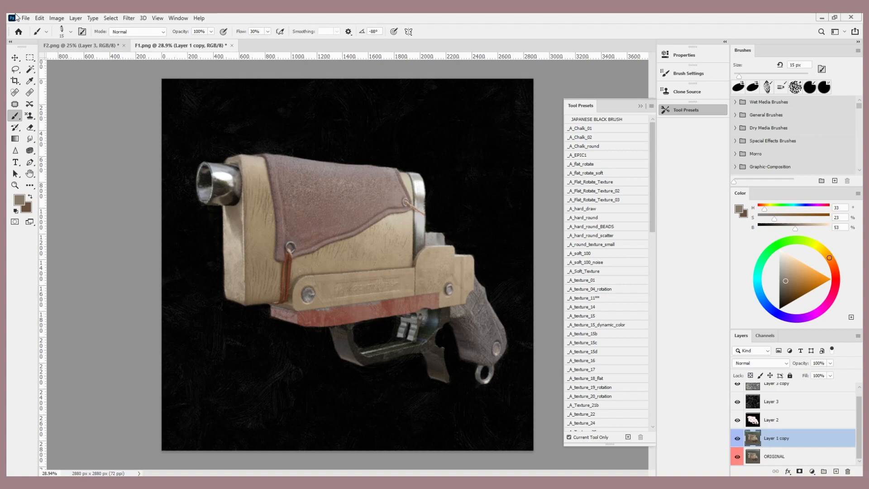
- Apply Replace Color to Layer 1 copy, sampling the tan body below the leather, with hue -180 and saturation -79
left_click(39, 18)
mouse_move(57, 18)
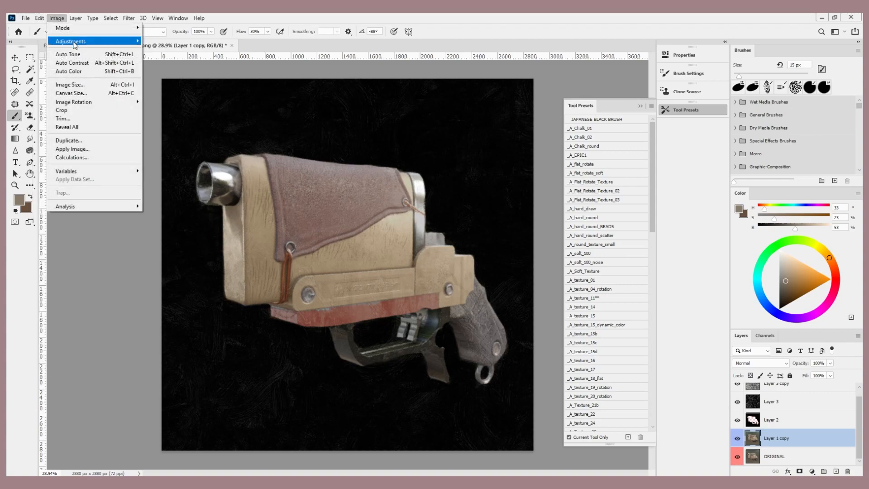
mouse_move(73, 44)
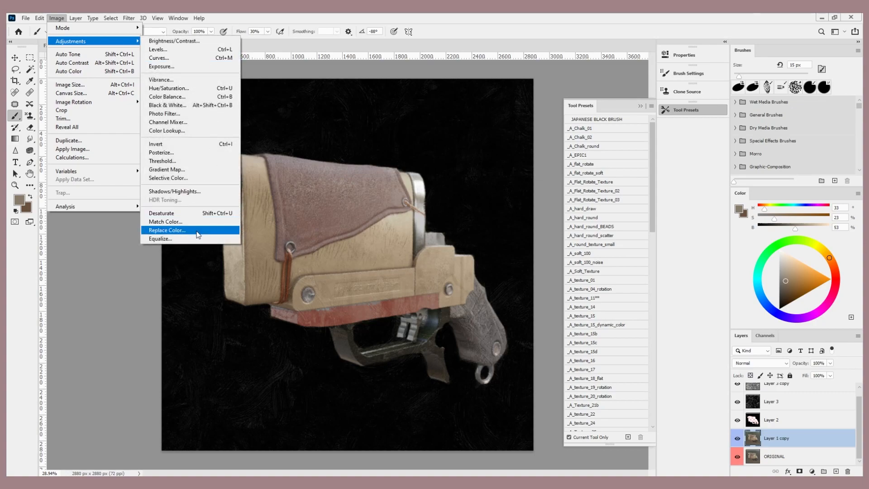
left_click(186, 230)
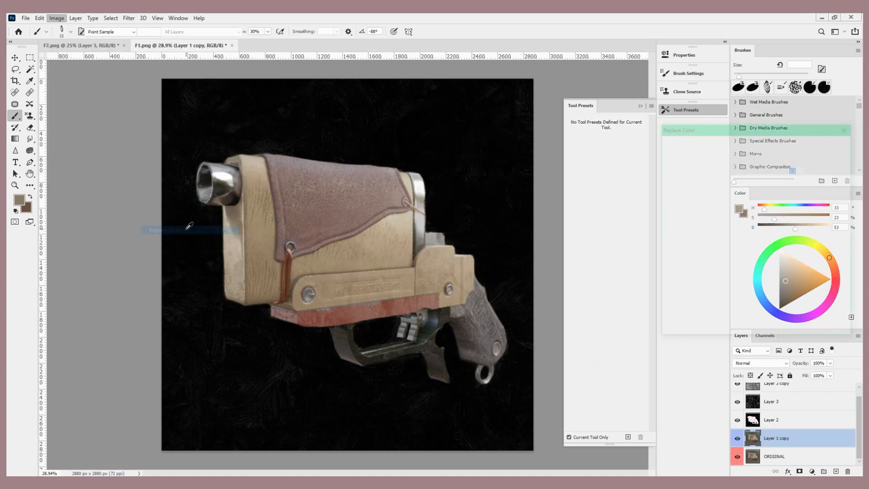
mouse_move(737, 134)
left_mouse_down()
mouse_move(532, 189)
mouse_move(476, 111)
mouse_move(557, 129)
left_mouse_up()
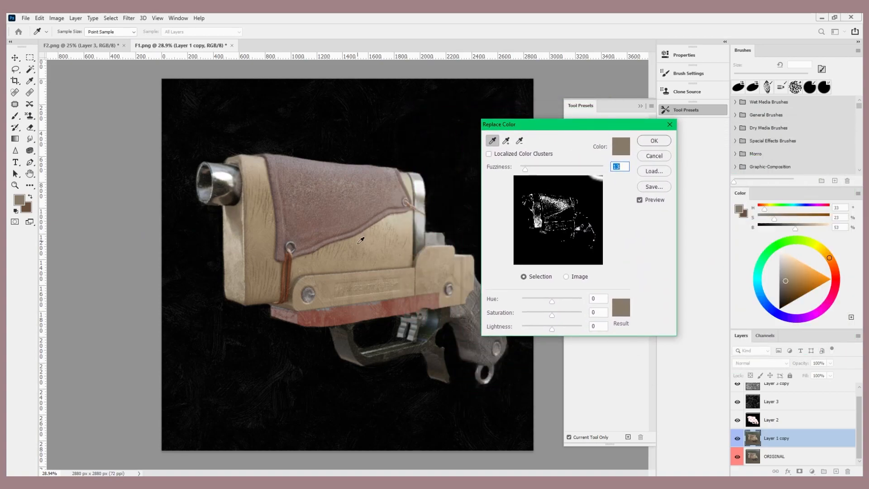
left_click(370, 240)
left_click_drag(553, 304, 475, 301)
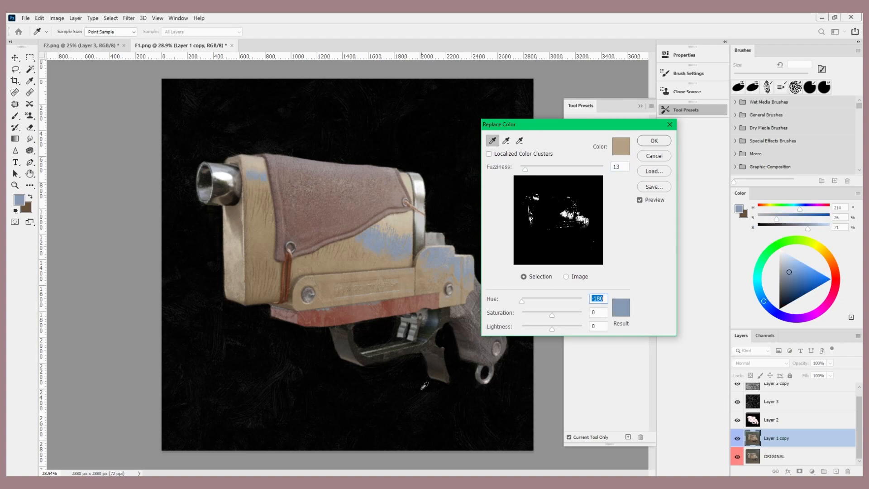
left_click_drag(567, 129, 603, 133)
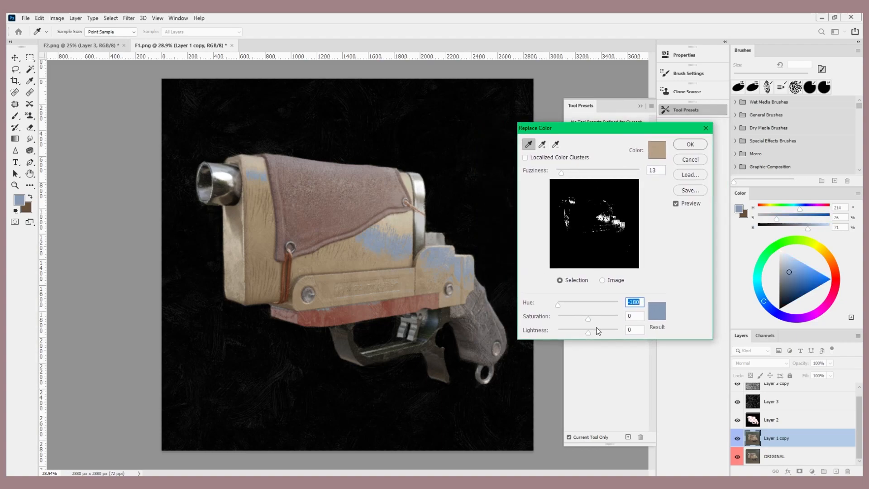
left_click_drag(590, 320, 564, 315)
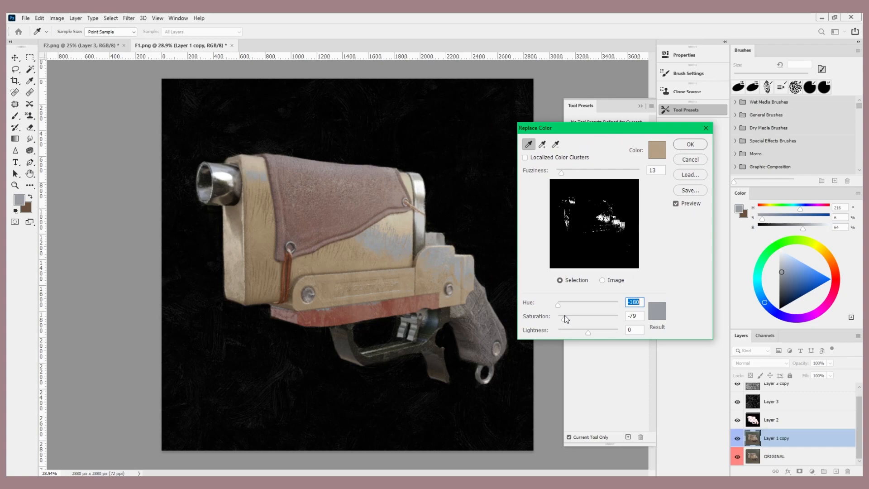
left_click(691, 145)
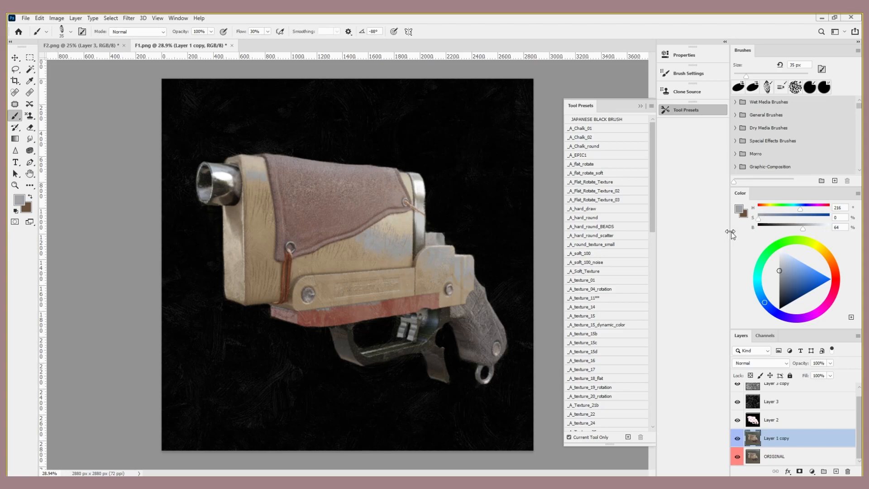
- Capture a screen snip of the color wheel
key("super+shift+s")
left_click_drag(742, 232, 846, 309)
left_click_drag(851, 330, 851, 330)
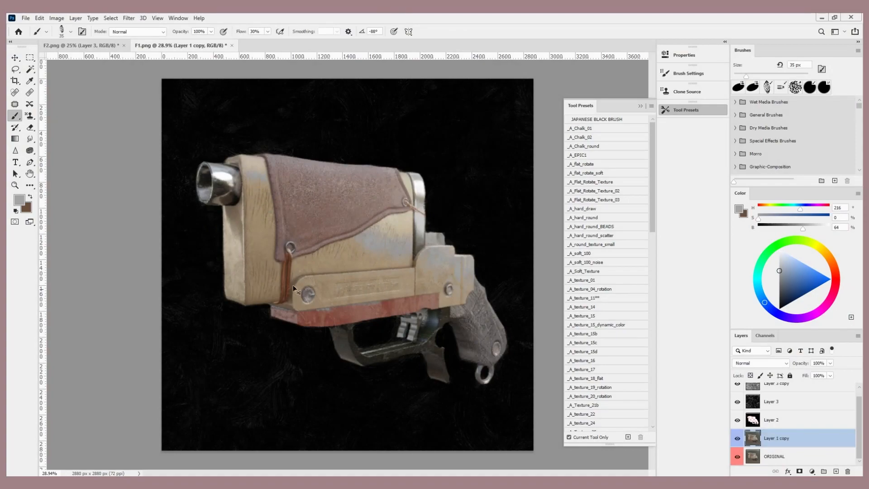
- Paste the color wheel snip, enlarge it across the gun, and move its layer above Layer 3 copy
key("ctrl+v")
key("ctrl+t")
left_click_drag(327, 251, 185, 124)
key("b")
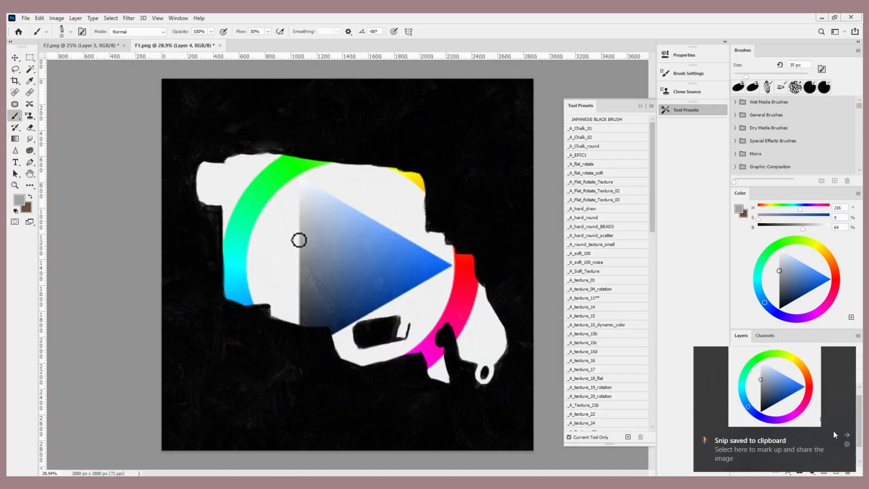
left_click_drag(795, 441, 793, 385)
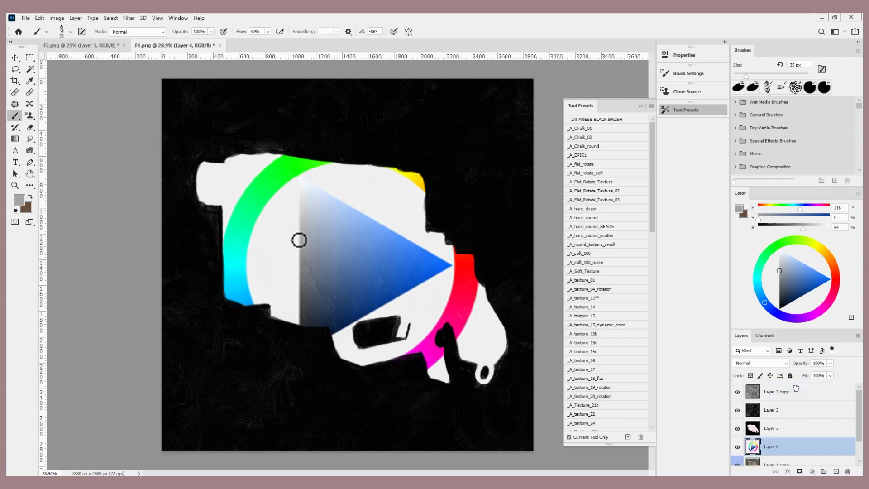
- Write 360° in dark red beside the wheel and mark its ring at the top, bottom and the selected blue hue
left_click_drag(815, 209, 829, 219)
key("bracketleft")
mouse_move(446, 141)
left_mouse_down()
mouse_move(460, 145)
mouse_move(441, 155)
mouse_move(500, 134)
left_mouse_up()
left_click_drag(351, 132, 350, 166)
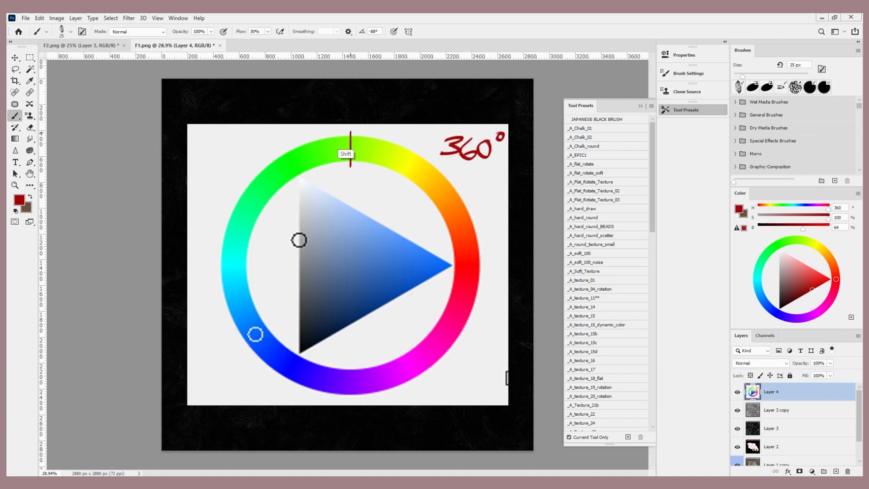
left_click_drag(353, 370, 351, 401)
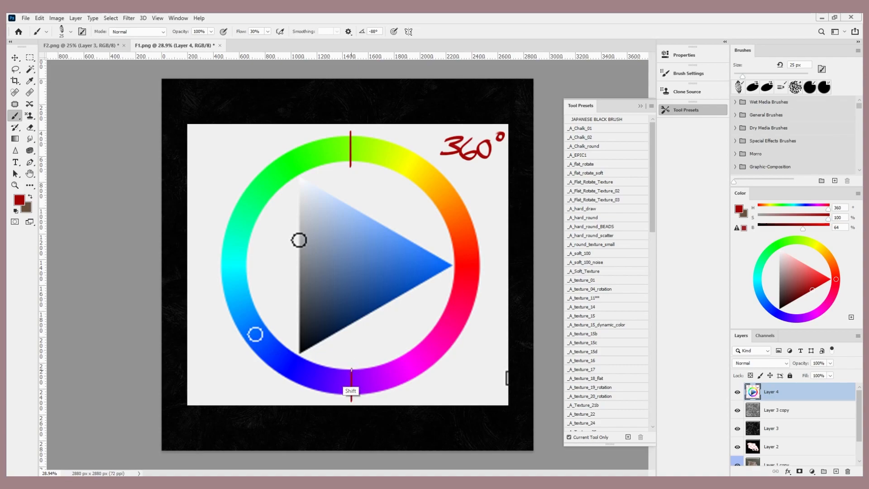
left_click_drag(272, 325, 243, 346)
left_click(484, 191, "shift")
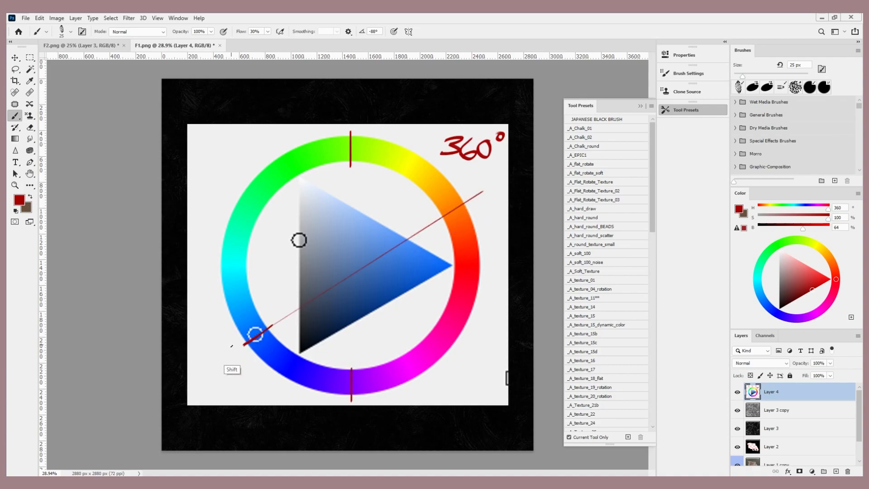
left_click(240, 351, "shift")
key("ctrl+f")
key("ctrl+z")
key("ctrl+z")
key("ctrl+z")
- With a 15 px brush, draw a double-headed arc around the wheel's left half and write 180° beside it
key("bracketleft")
key("bracketleft")
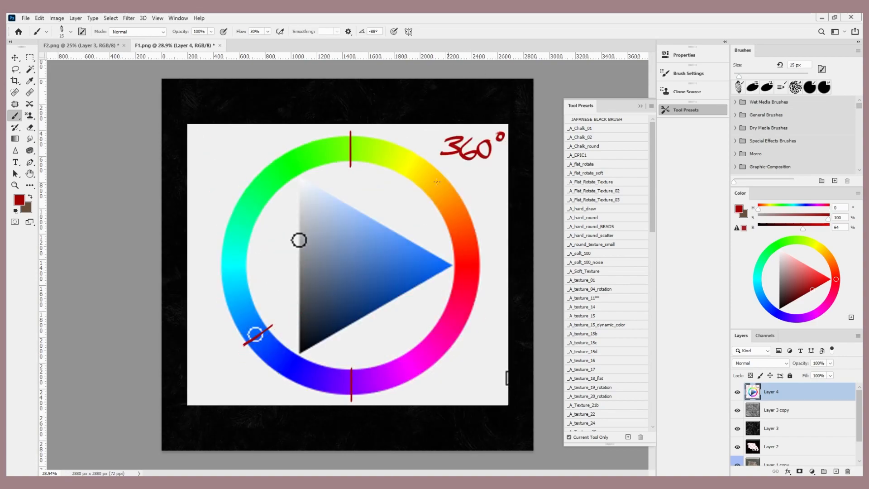
mouse_move(335, 132)
left_mouse_down()
mouse_move(268, 152)
mouse_move(188, 271)
mouse_move(225, 377)
mouse_move(284, 391)
left_mouse_up()
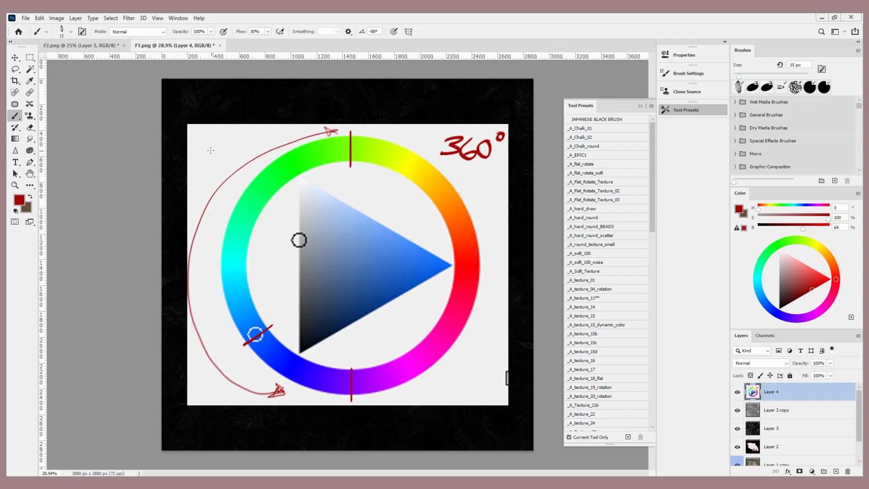
left_click_drag(239, 141, 240, 141)
- Draw a straight vertical line through the wheel and a diagonal one from orange to the marked blue hue
left_click_drag(351, 134, 353, 401)
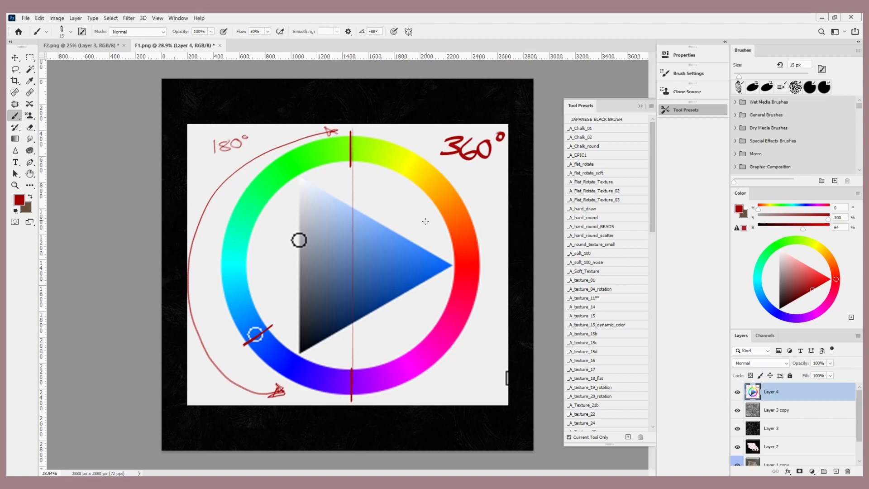
left_click(474, 185)
left_click(248, 344, "shift")
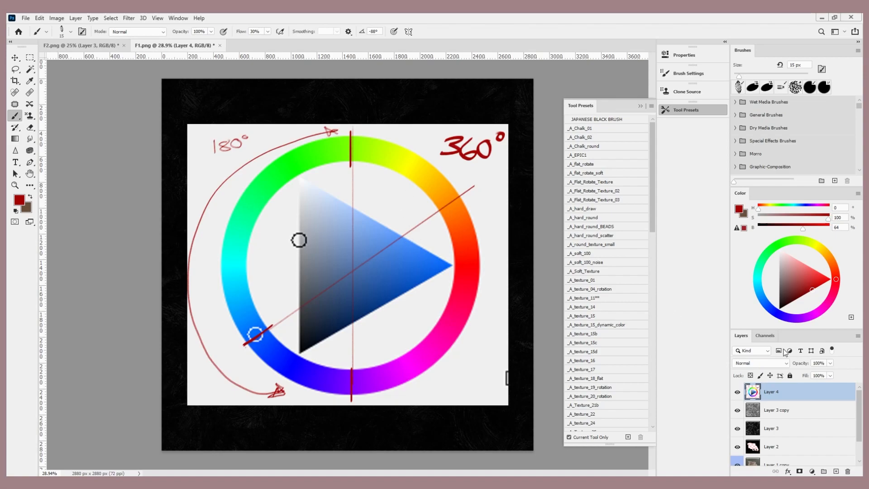
- Hide the annotated color wheel layer and delete it
left_click(737, 395)
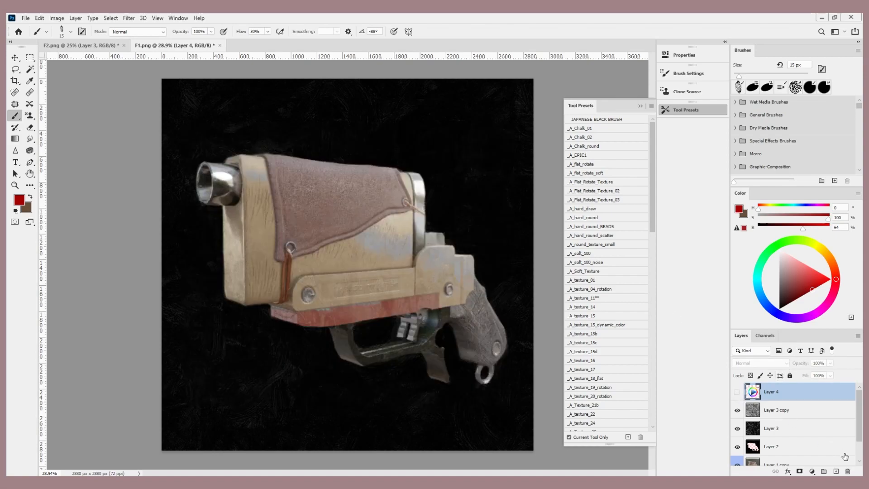
left_click(848, 471)
- On Layer 1 copy, use Replace Color on the leather cover's brown with hue +180, saturation -30 and lightness -8
left_click(750, 447)
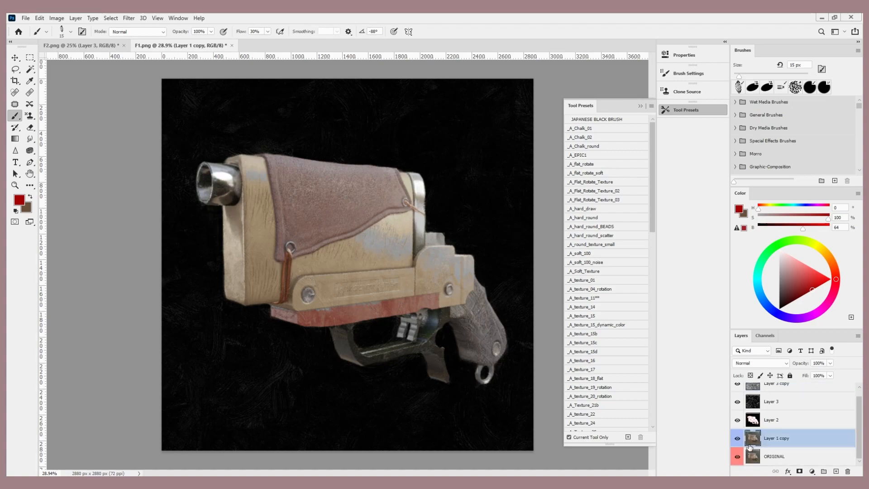
left_click(57, 18)
mouse_move(70, 41)
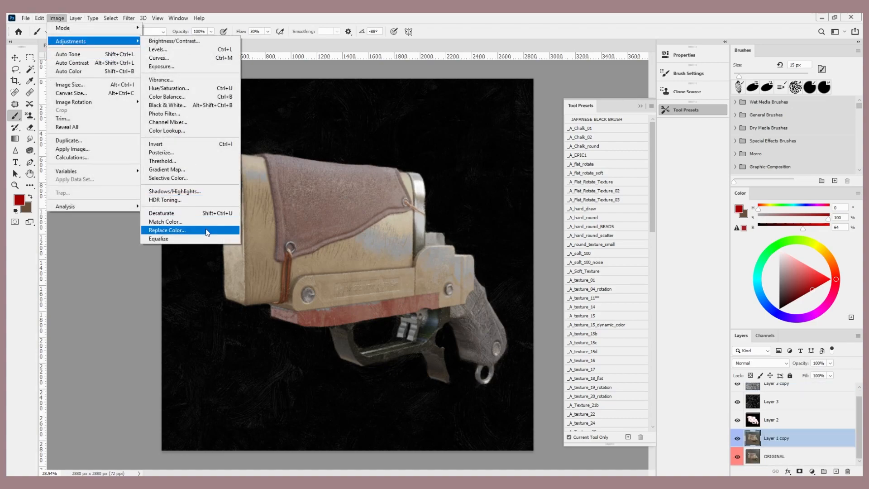
left_click(168, 230)
left_click(340, 216)
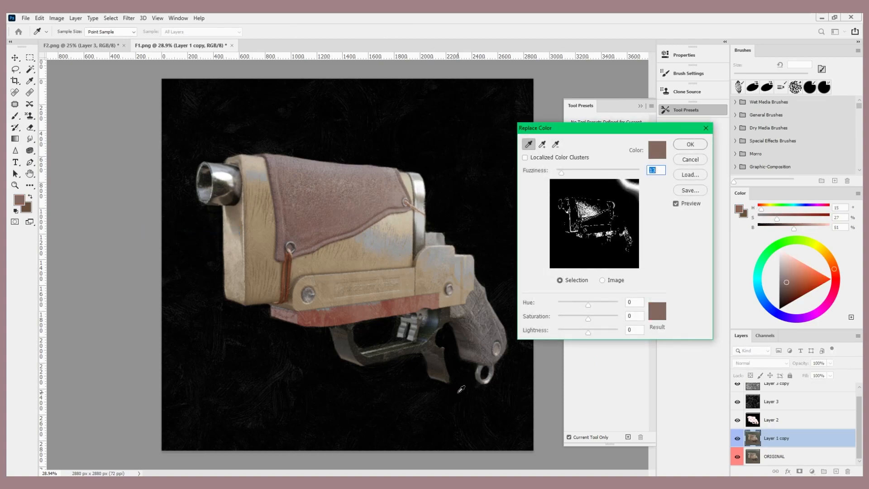
left_click_drag(589, 306, 633, 303)
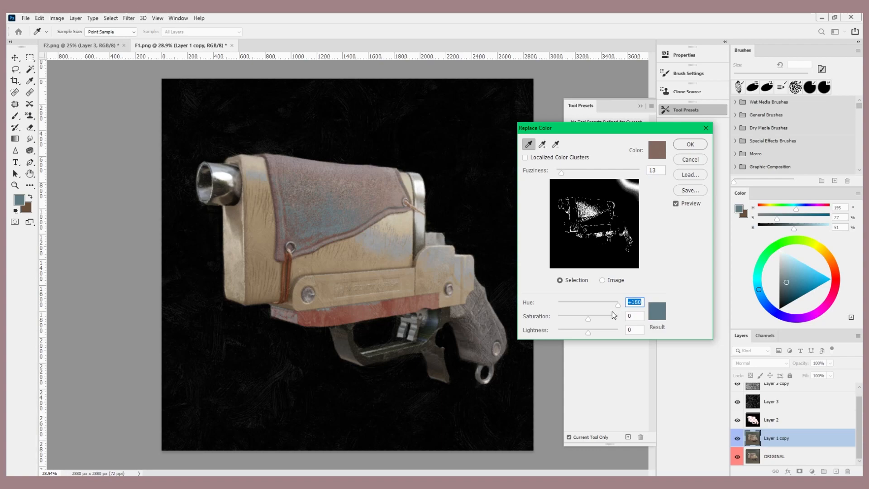
mouse_move(588, 318)
left_mouse_down()
mouse_move(610, 318)
mouse_move(579, 319)
mouse_move(586, 331)
left_mouse_up()
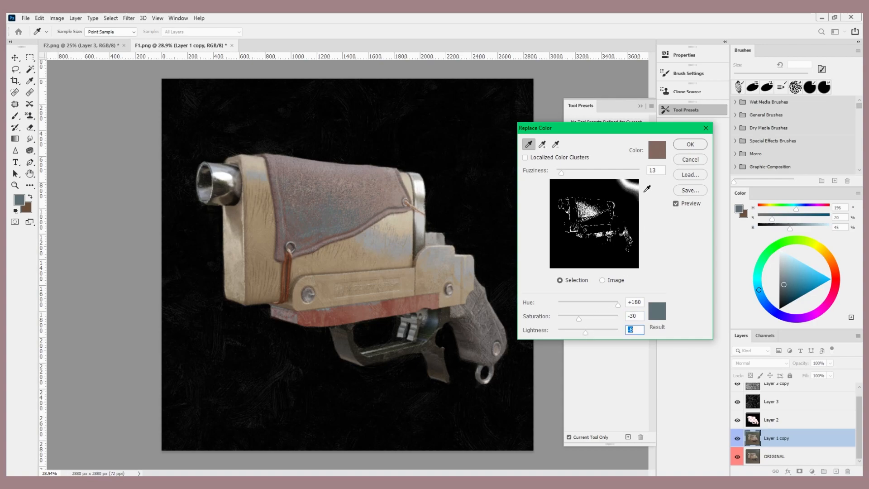
left_click(690, 145)
key("b")
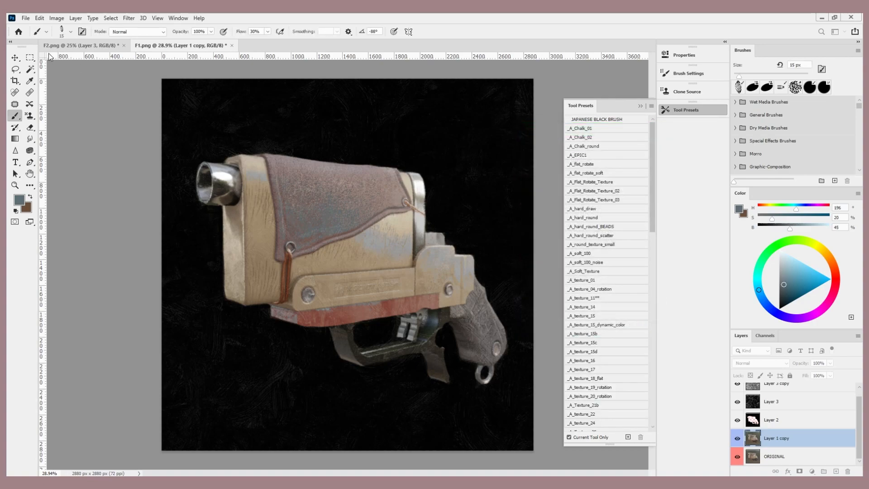
- Use Replace Color on the grey-brown tone at the wood's front edge with hue -60, saturation +47 and lightness +35
left_click(56, 19)
mouse_move(72, 43)
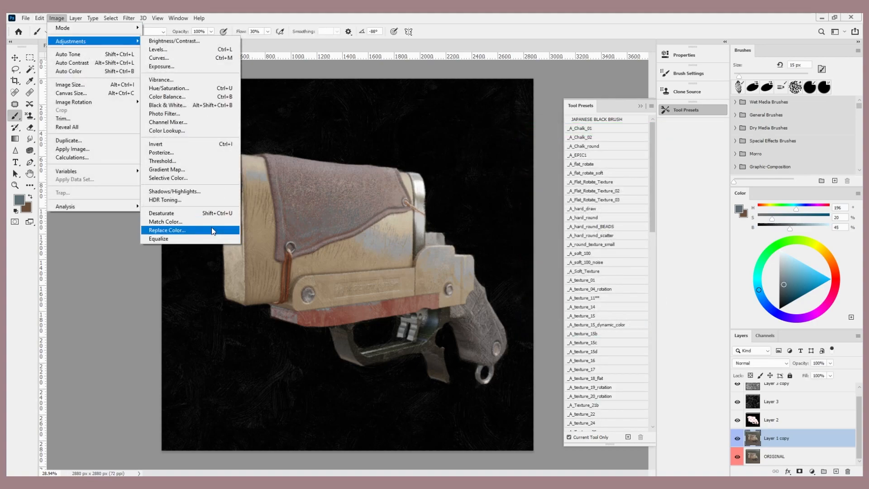
left_click(226, 230)
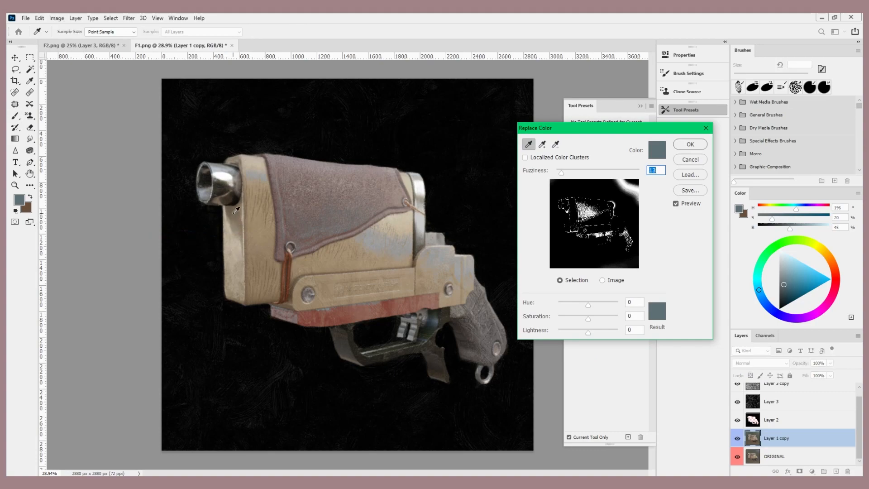
left_click(234, 236)
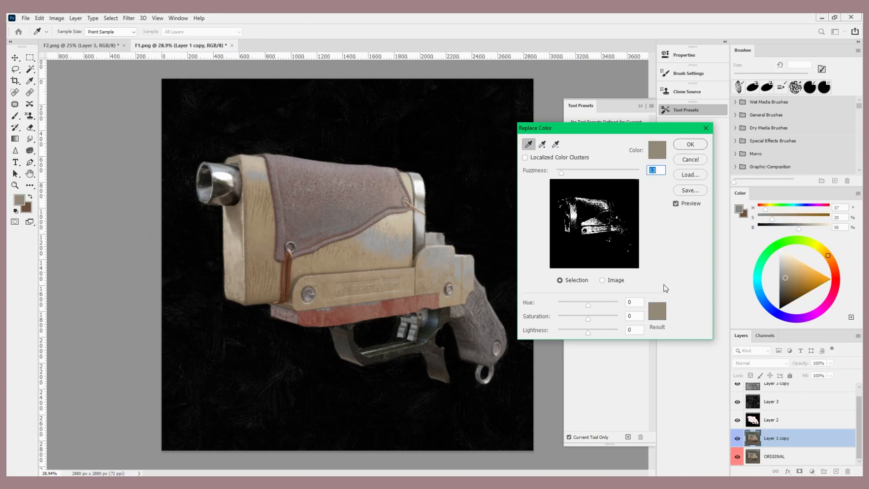
left_click_drag(590, 320, 675, 325)
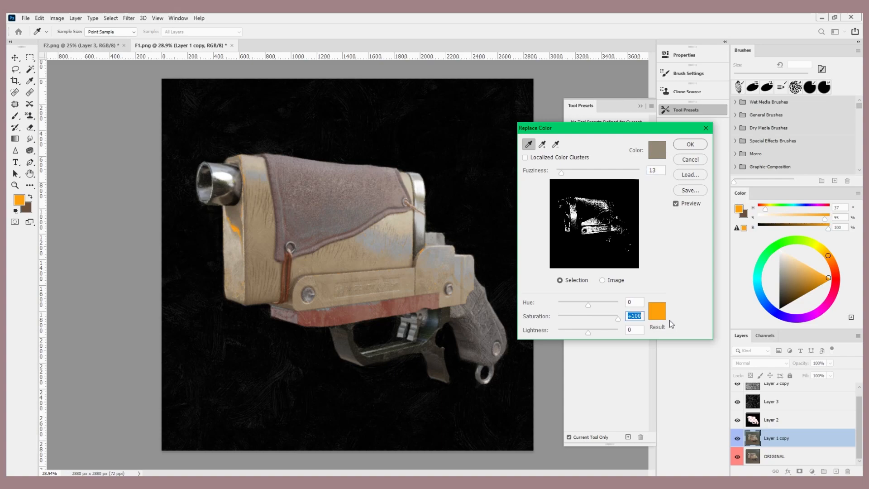
left_click(589, 307)
left_click_drag(588, 304, 579, 302)
mouse_move(588, 333)
left_mouse_down()
mouse_move(607, 335)
mouse_move(610, 317)
mouse_move(602, 332)
mouse_move(593, 319)
mouse_move(602, 320)
left_mouse_up()
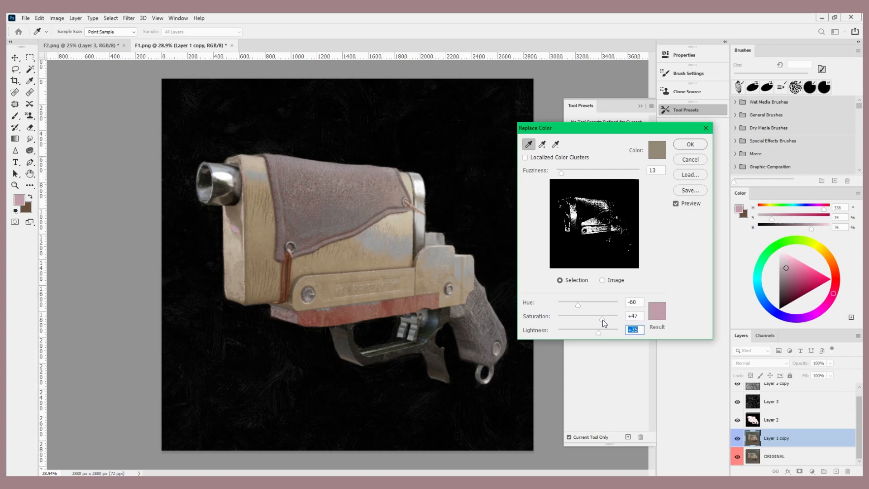
left_click(674, 143)
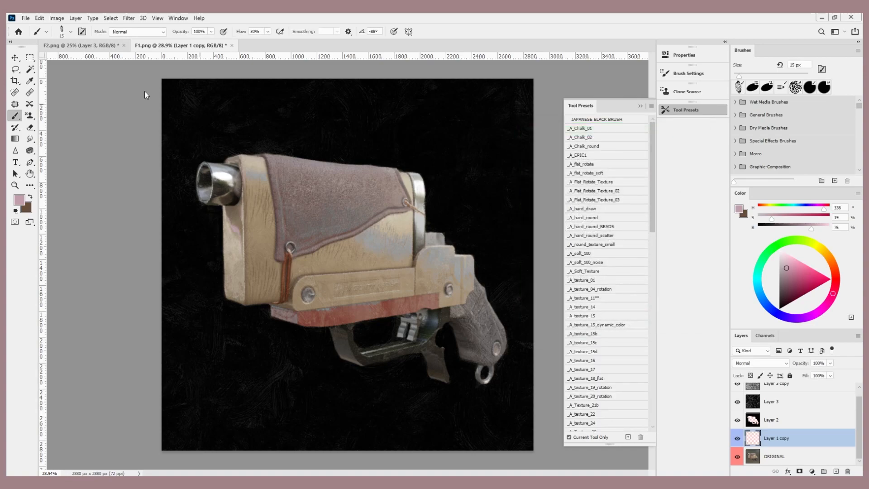
- Shift the red strip's tone to a muted green using Replace Color with hue +113, lightness -13, fuzziness 5 and reduced saturation
left_click(56, 18)
mouse_move(68, 41)
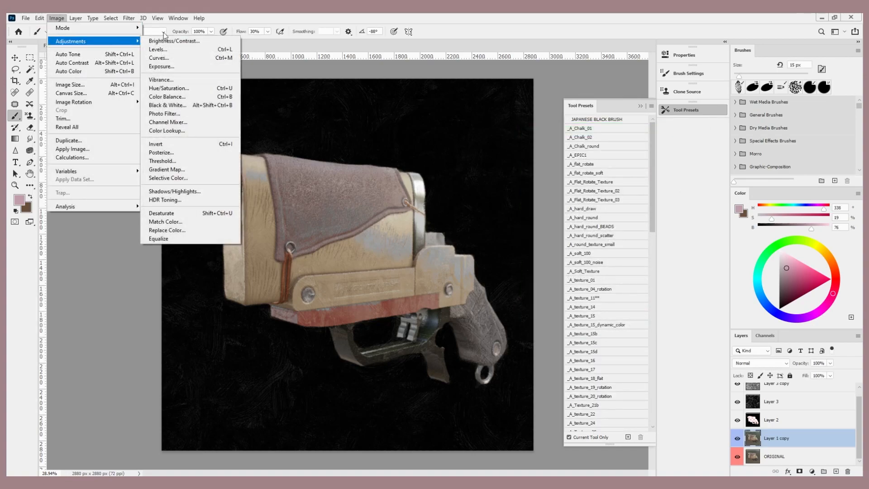
left_click(191, 232)
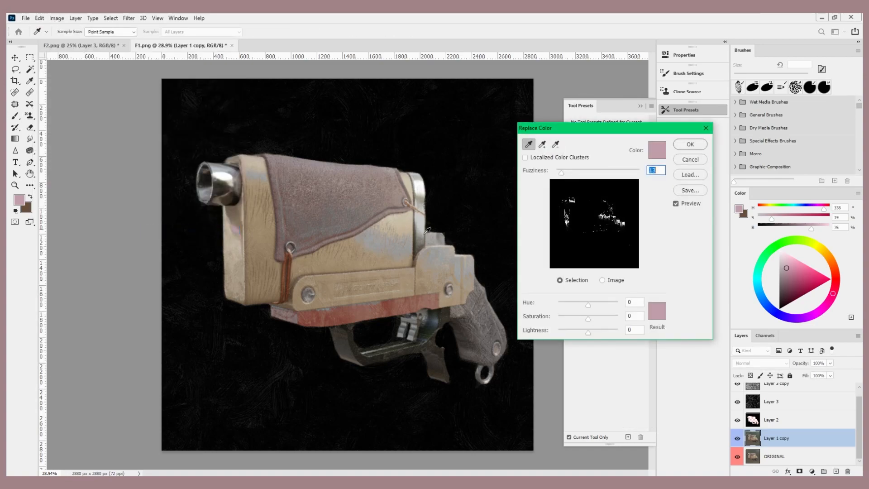
left_click(390, 307)
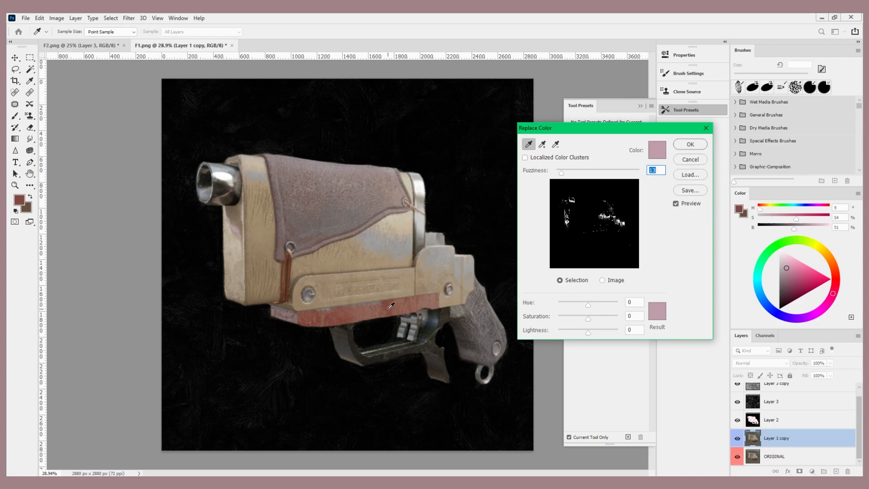
left_click(361, 315)
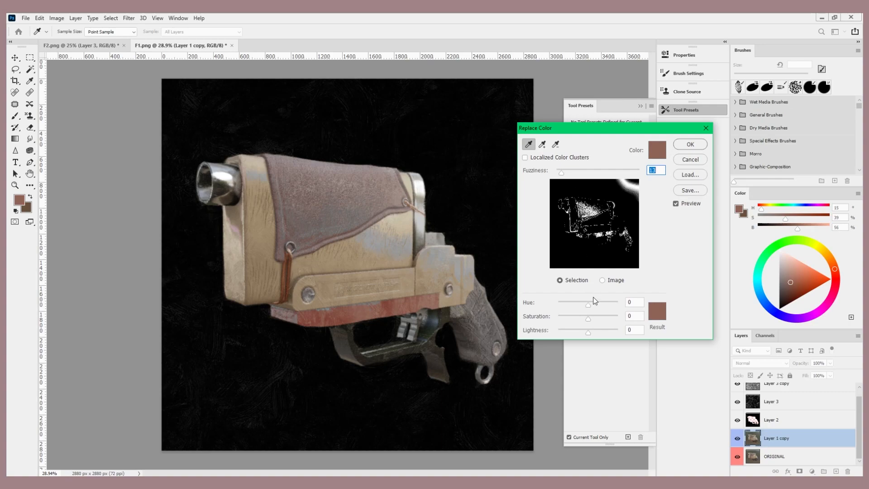
left_click_drag(588, 305, 584, 331)
left_click_drag(565, 176, 559, 175)
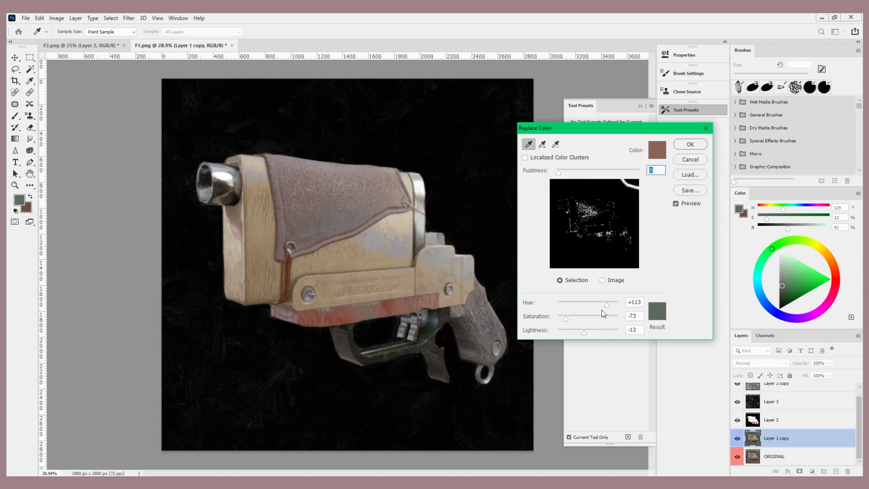
left_click_drag(568, 317, 580, 317)
left_click(690, 144)
key("b")
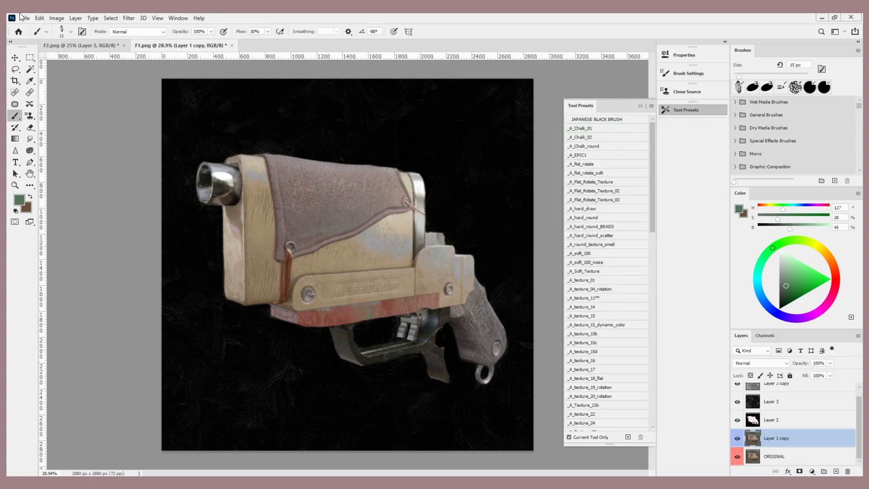
- Use Replace Color to turn the dark tone sampled from the metal muzzle into a dark bluish grey (H 220, S 13, B 26)
left_click(56, 18)
mouse_move(100, 41)
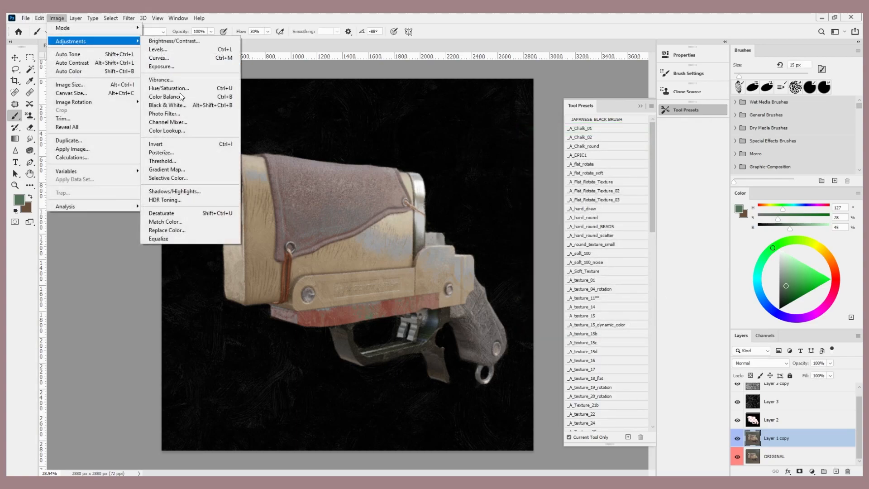
left_click(192, 230)
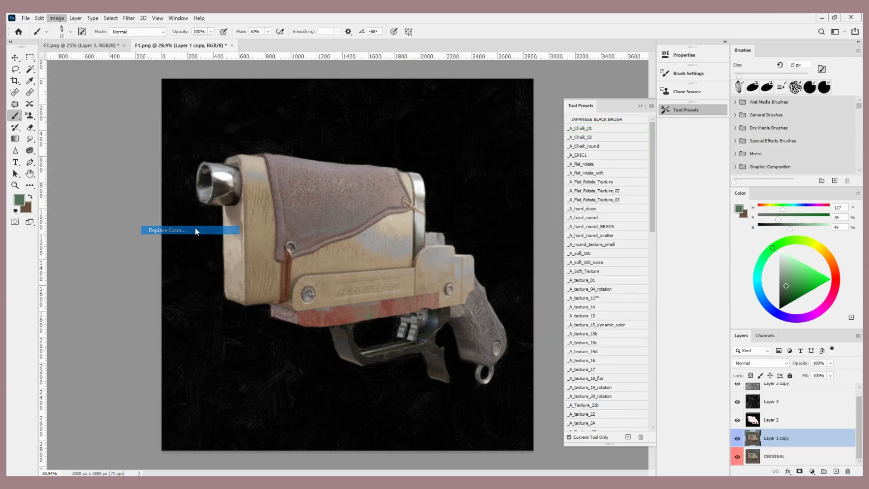
left_click(223, 184)
left_click_drag(589, 319, 643, 314)
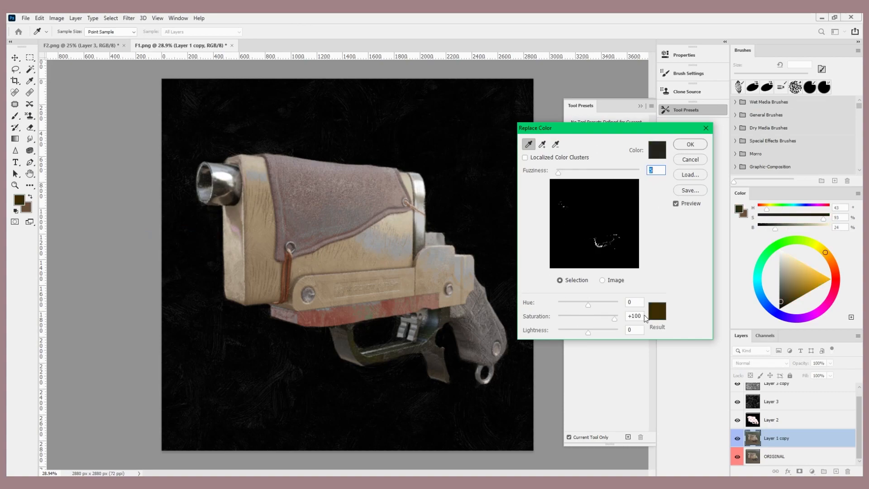
left_click_drag(588, 304, 594, 335)
left_click(689, 144)
- Use Replace Color on the wood tone below the leather cover with saturation +47
left_click(57, 18)
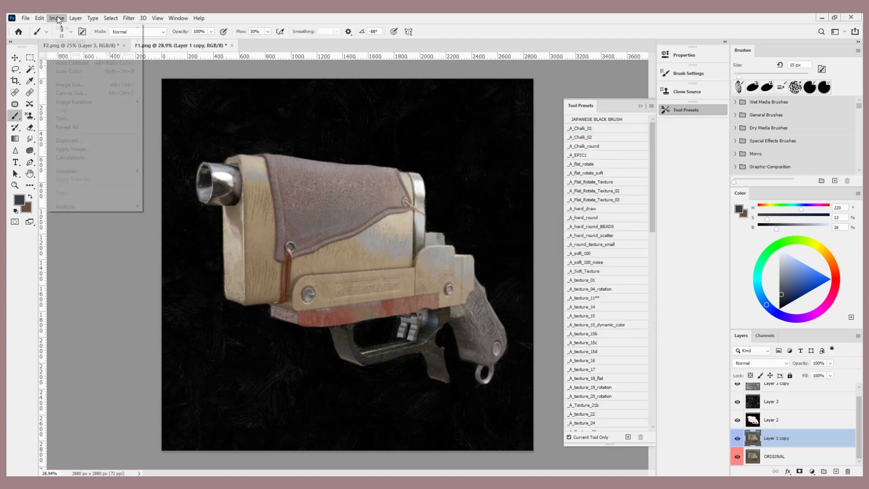
mouse_move(69, 42)
left_click(191, 227)
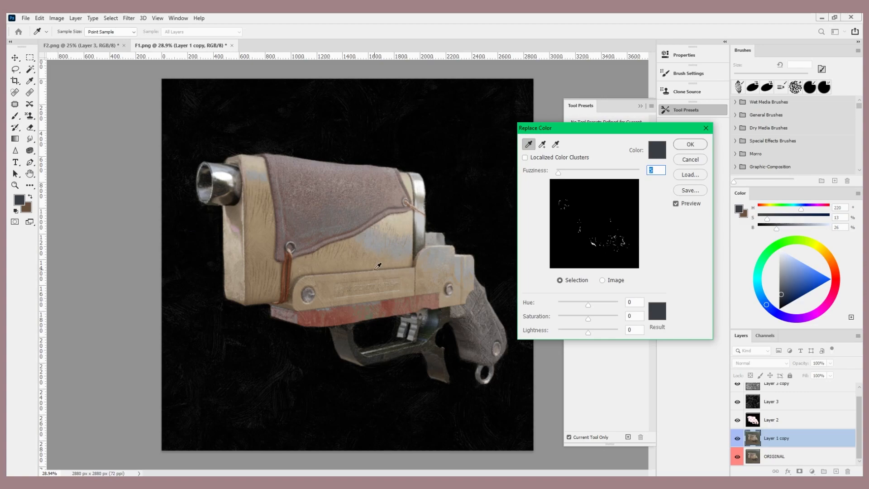
left_click(324, 259)
left_click_drag(603, 320, 603, 320)
left_click(634, 316)
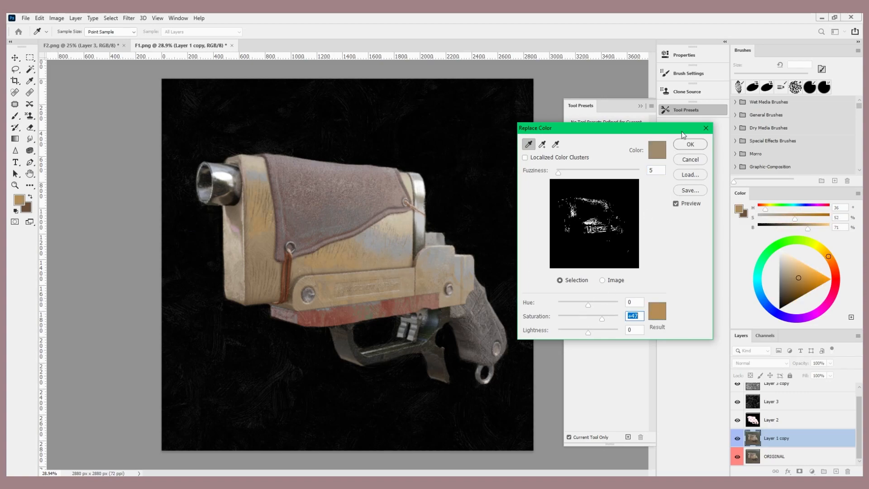
left_click(691, 144)
- In Replace Color, sample the grey-beige tone at the rear metal band and try hue +180, saturation +100, lightness +57 and fuzziness 19
left_click(56, 18)
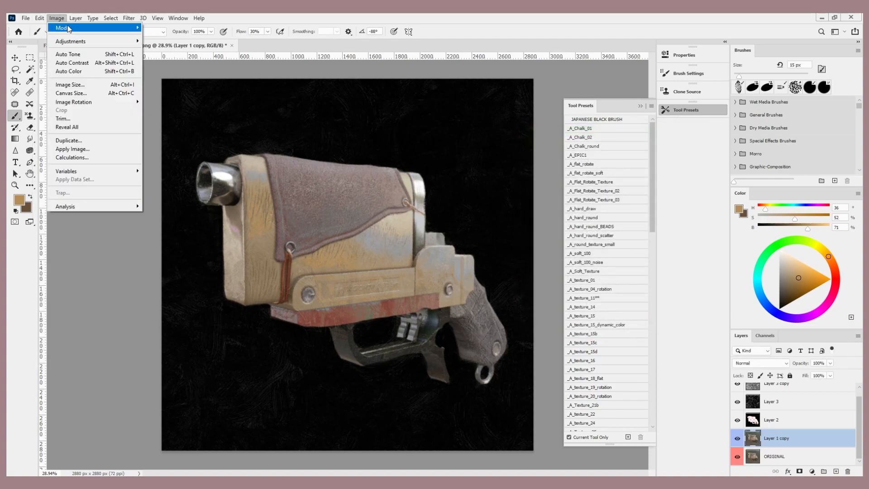
mouse_move(70, 41)
left_click(188, 230)
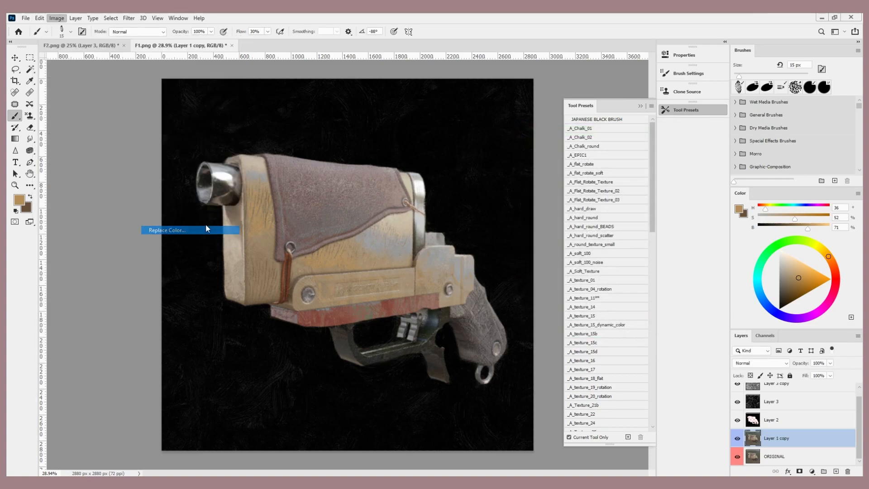
left_click(425, 196)
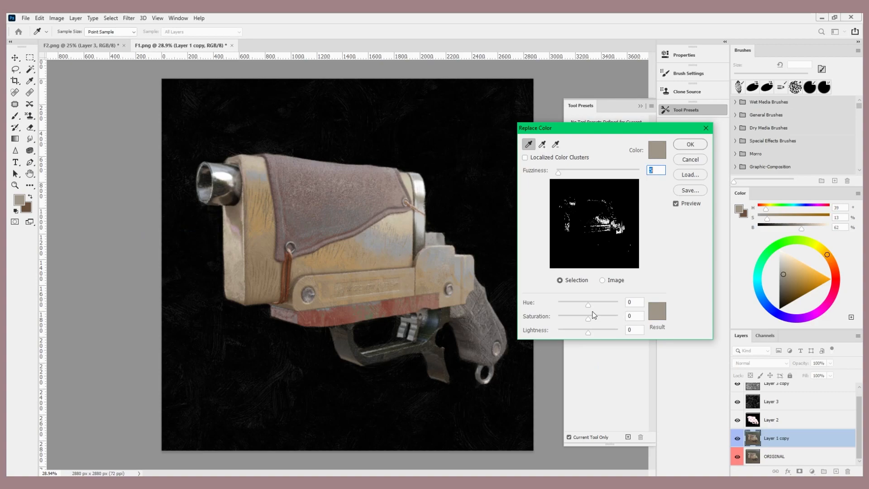
left_click_drag(589, 304, 641, 305)
left_click_drag(589, 319, 605, 332)
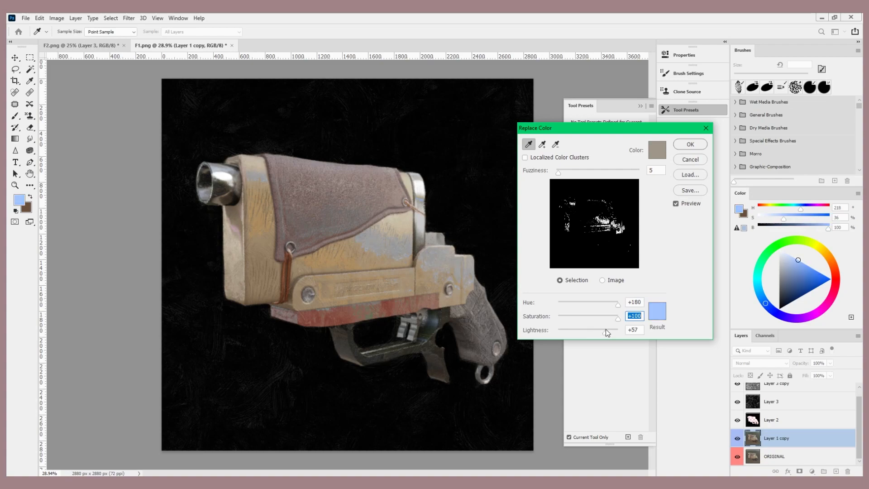
left_click_drag(559, 177, 564, 181)
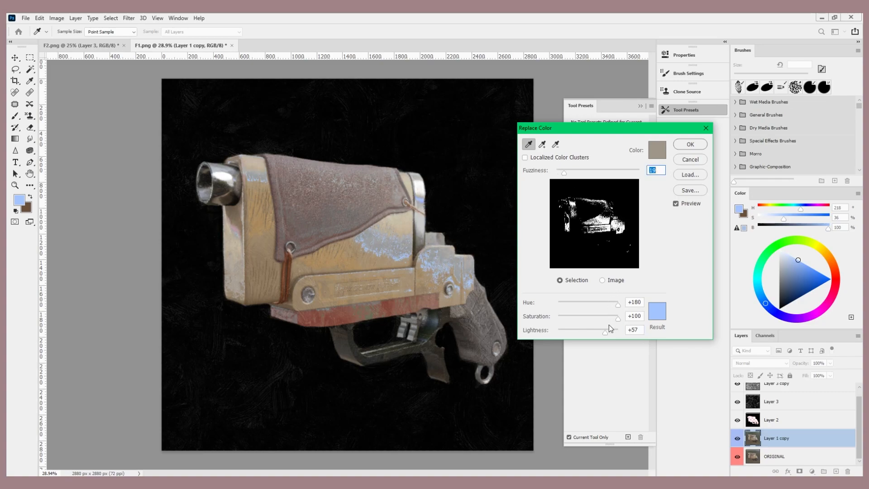
- Set the grey-beige tone's replacement to hue +1, saturation +50 and lightness +5, and apply it
left_click_drag(600, 333, 592, 304)
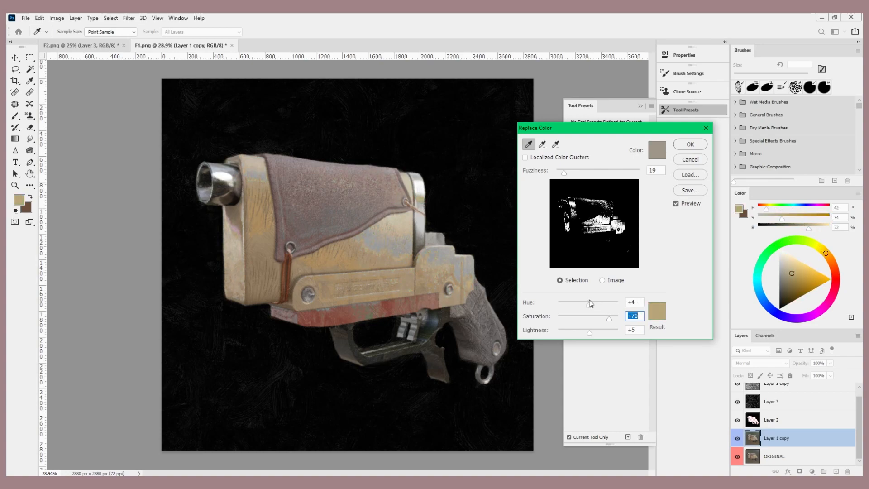
left_click(589, 304)
left_click_drag(603, 318, 601, 317)
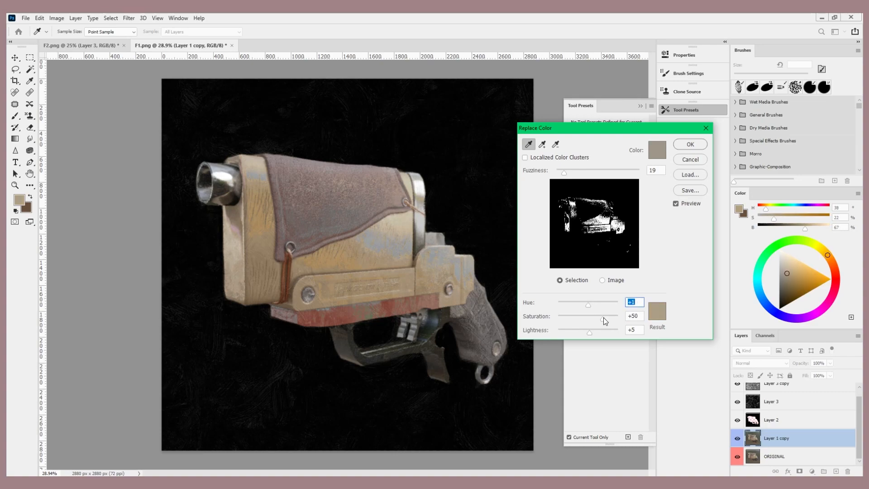
left_click(605, 317)
left_click(690, 145)
key("b")
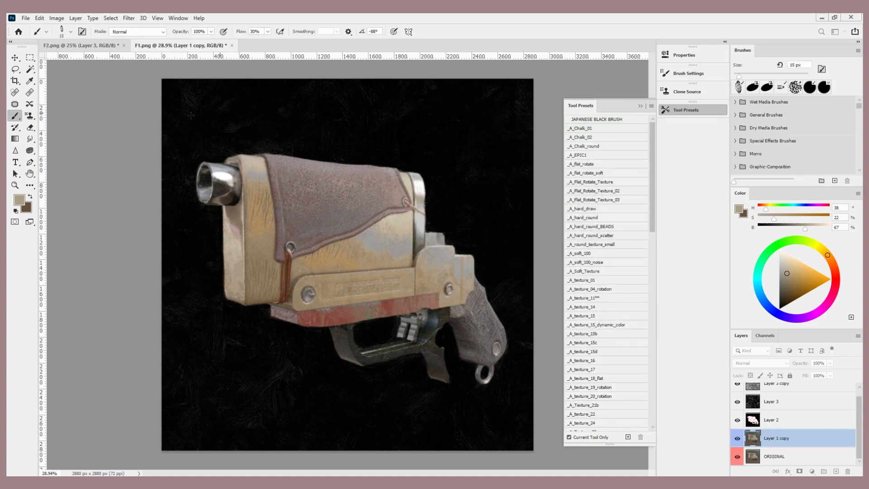
- Use Replace Color to turn the dark brown-grey tone sampled from the grip into a dark green (H 130, S 15, B 32)
left_click(56, 18)
mouse_move(70, 41)
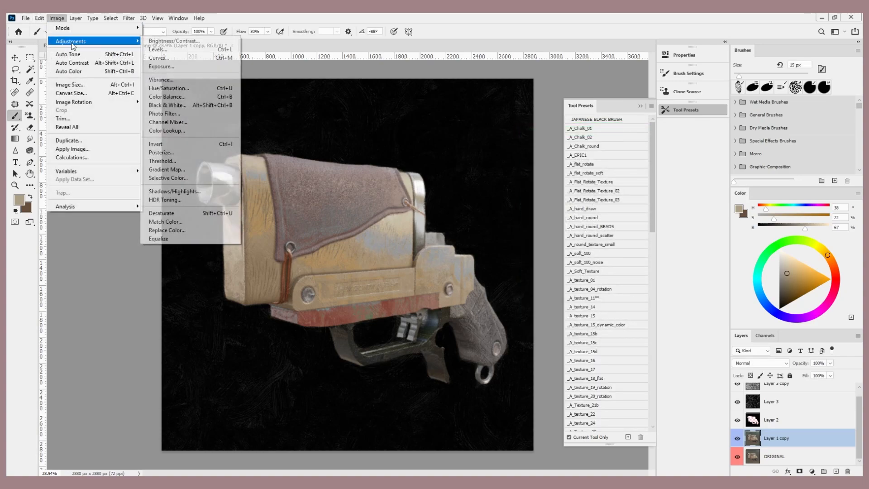
left_click(210, 231)
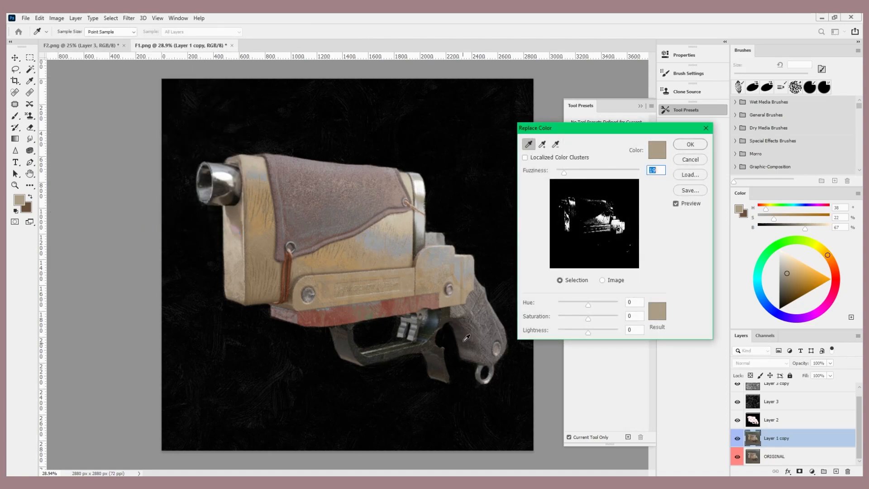
left_click(506, 332)
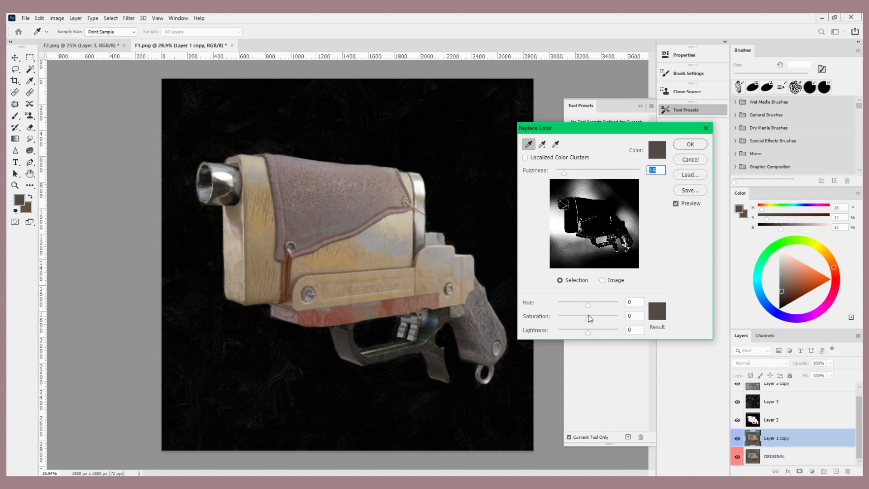
mouse_move(590, 309)
left_mouse_down()
mouse_move(615, 309)
mouse_move(600, 307)
left_mouse_up()
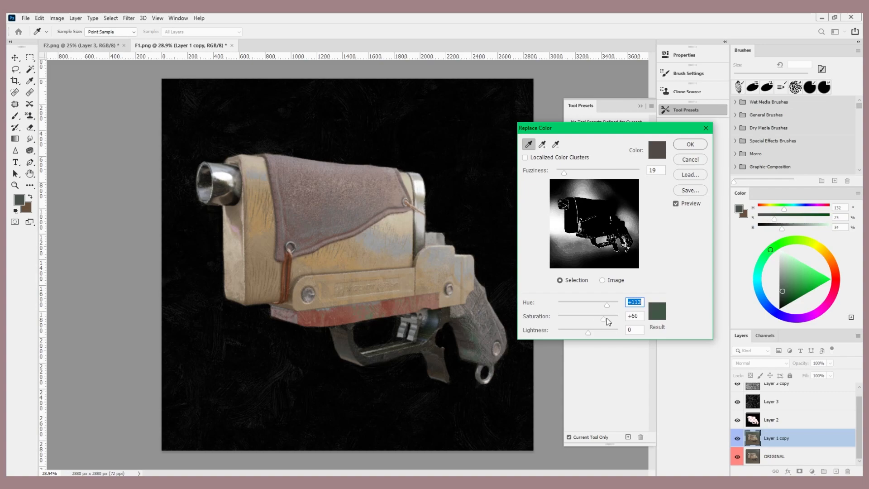
left_click_drag(607, 318, 596, 321)
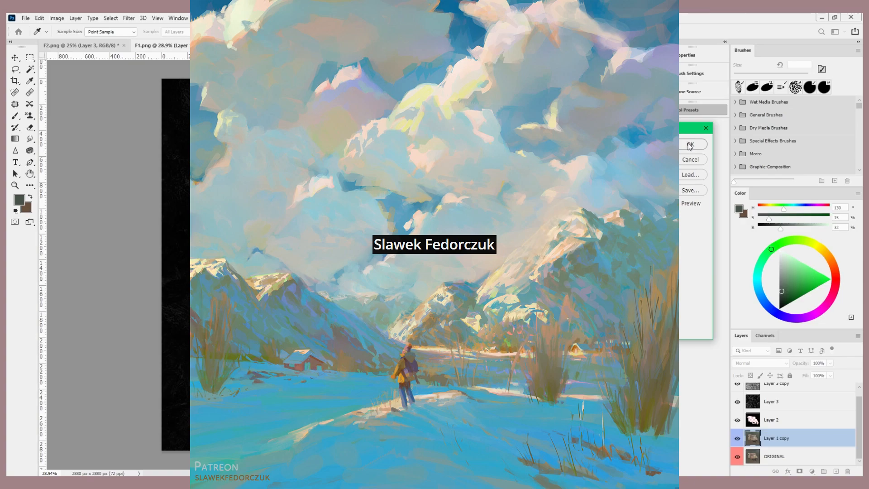
left_click(690, 145)
key("b")
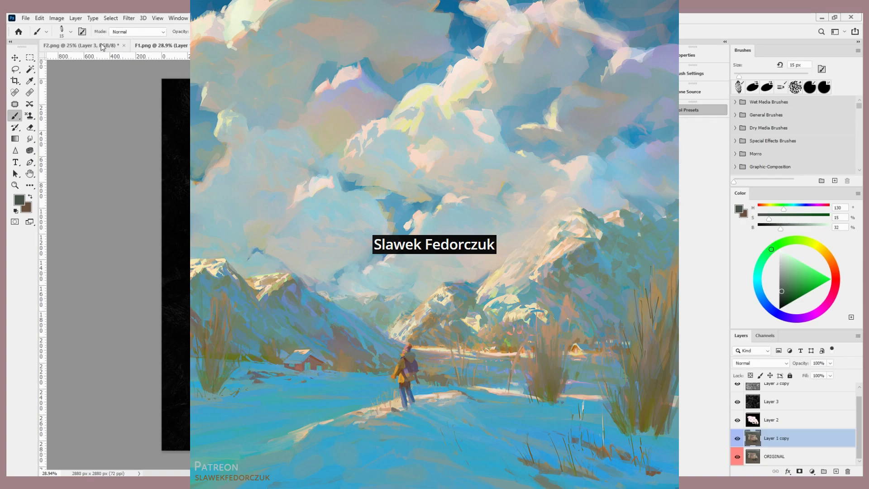
left_click(56, 18)
mouse_move(68, 39)
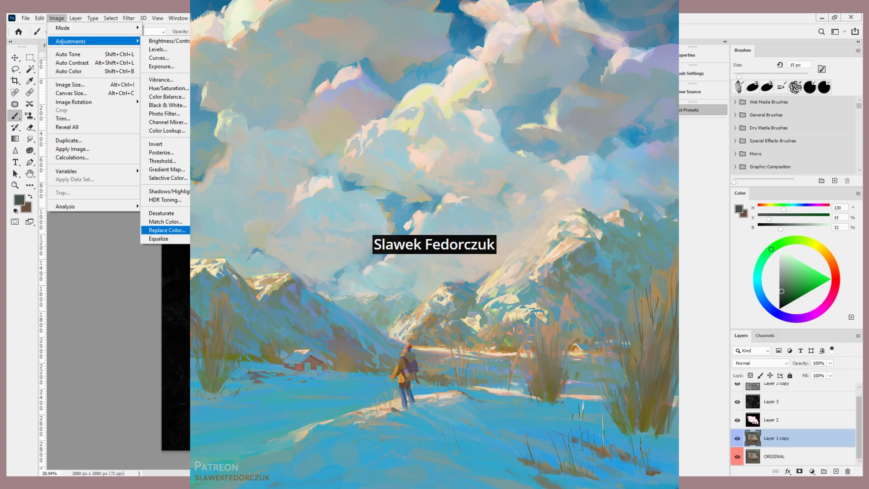
left_click(172, 231)
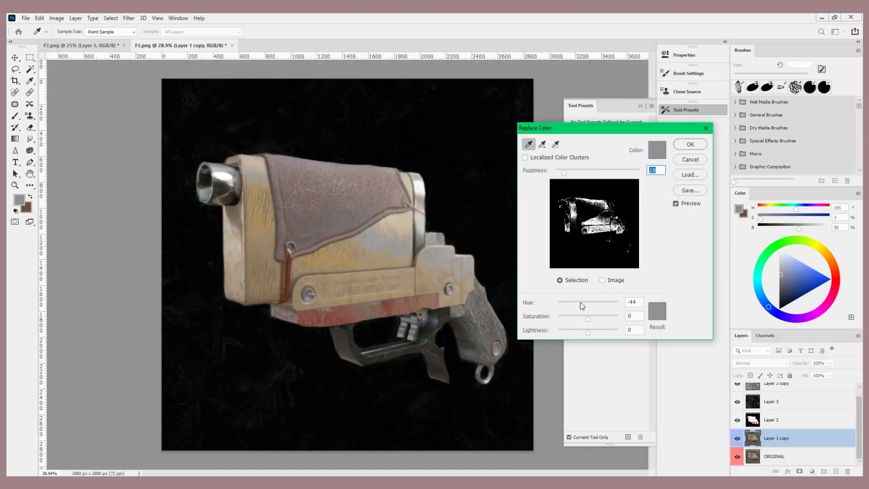
left_click_drag(581, 303, 618, 310)
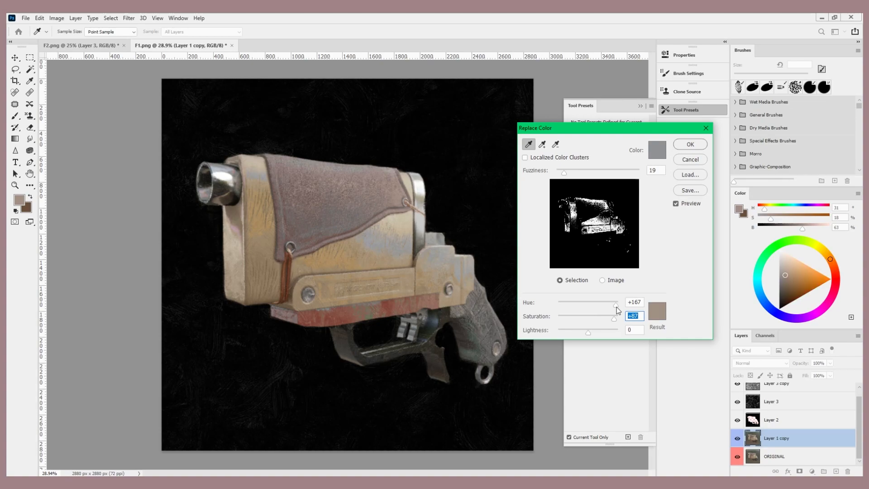
key("shift+Tab")
left_click(691, 160)
key("b")
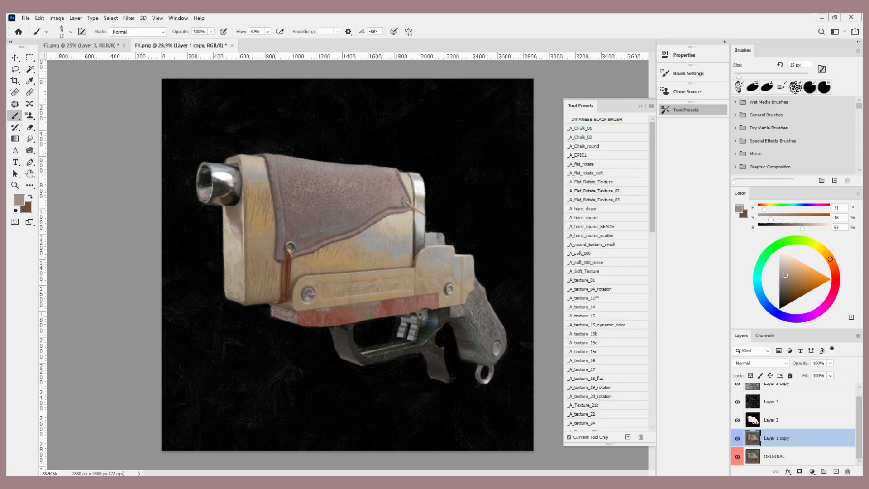
- Duplicate Layer 1 copy, rename the duplicate PAINT and give it a violet label
scroll(450, 338, "up", 4)
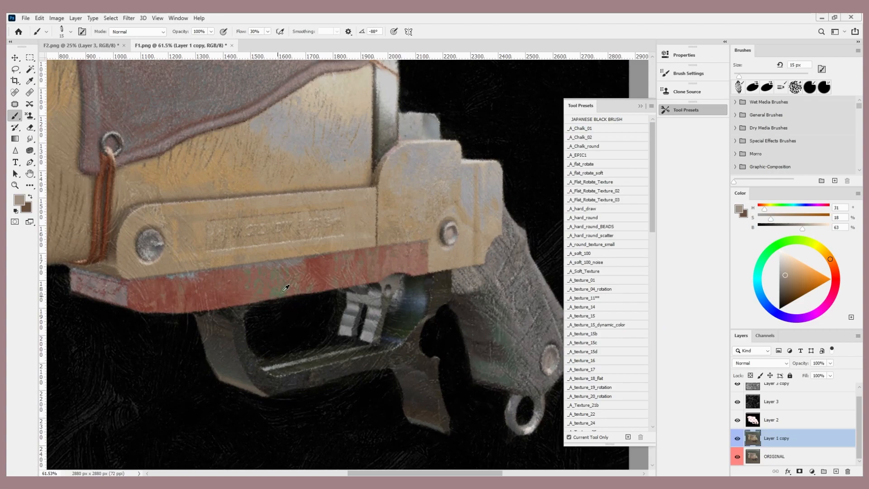
scroll(282, 292, "down", 4)
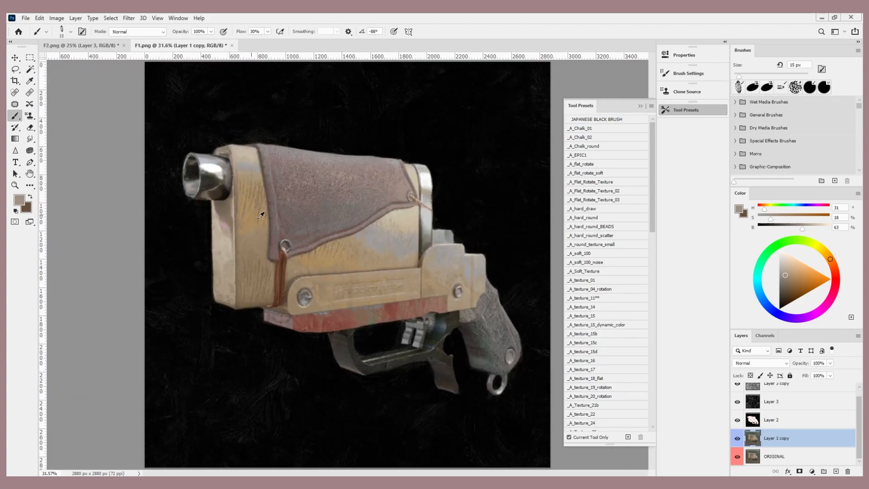
scroll(416, 327, "up", 1)
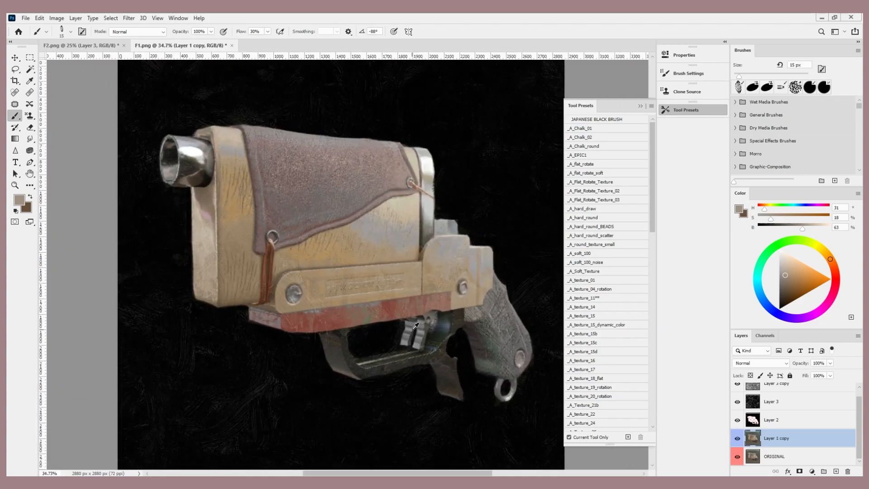
scroll(420, 310, "down", 1)
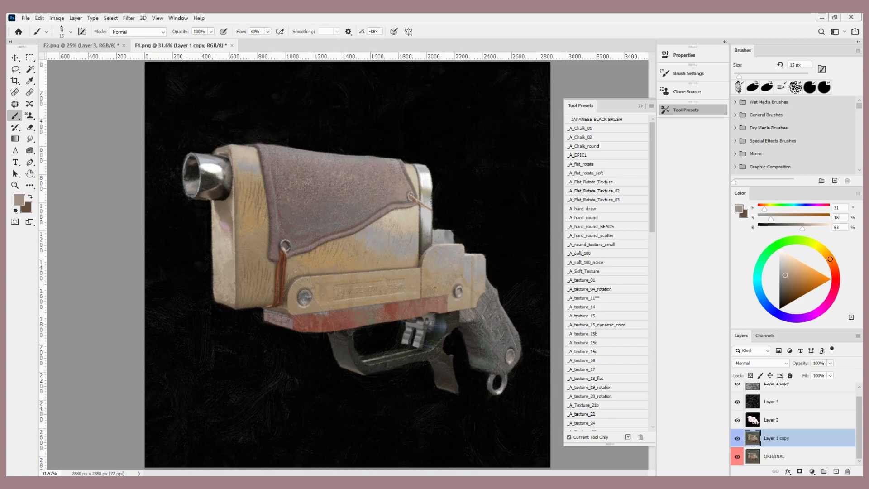
key("ctrl+j")
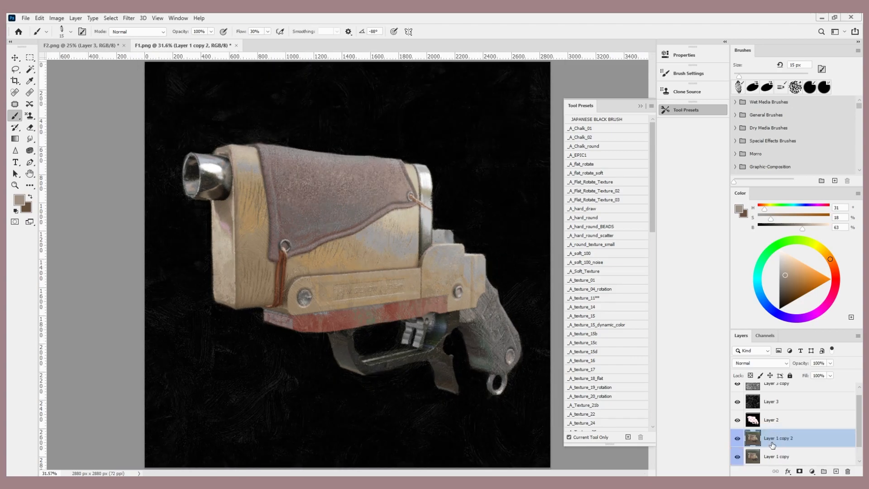
double_click(780, 440)
type("PAINT")
key("Return")
right_click(799, 439)
left_click(780, 399)
- Load the cool_01 mixer brush preset and try a stroke across the leather cover, then undo that stroke
key("shift+b")
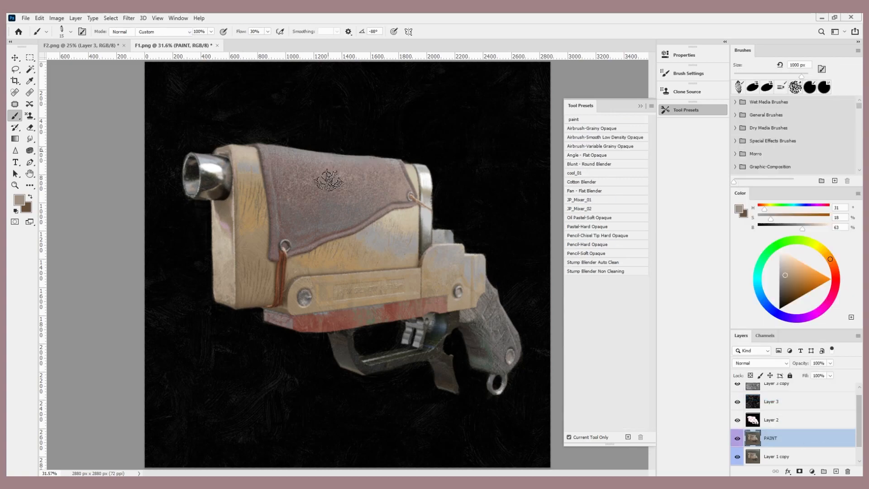
left_click(584, 174)
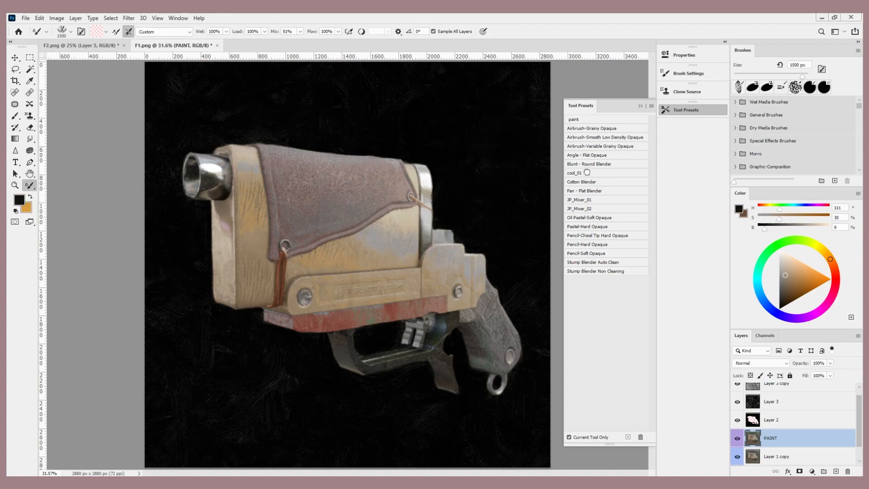
mouse_move(355, 190)
left_mouse_down()
mouse_move(342, 217)
mouse_move(348, 203)
left_mouse_up()
key("bracketright")
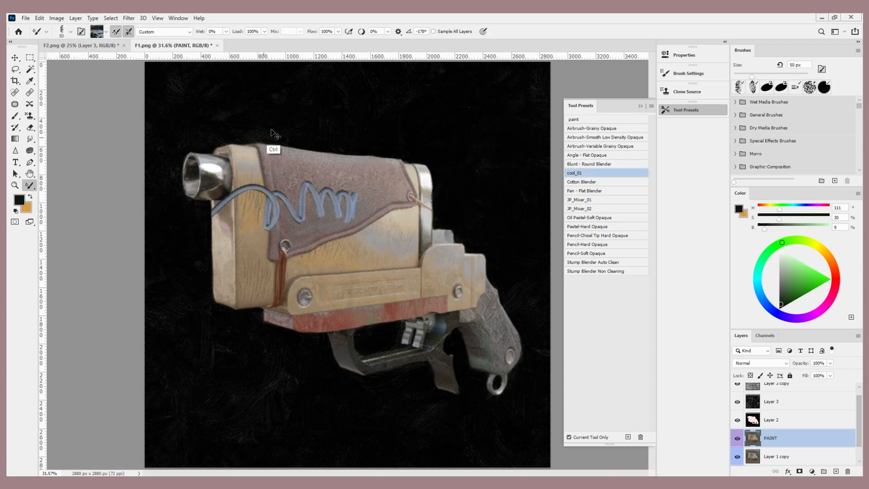
key("ctrl+z")
- Sample the wood grain beside the leather cover and paint it over the front wood panel with a 200 px mixer brush
key("bracketright")
key("bracketright")
key("bracketright")
key("bracketright")
key("bracketright")
key("bracketright")
key("bracketright")
key("bracketright")
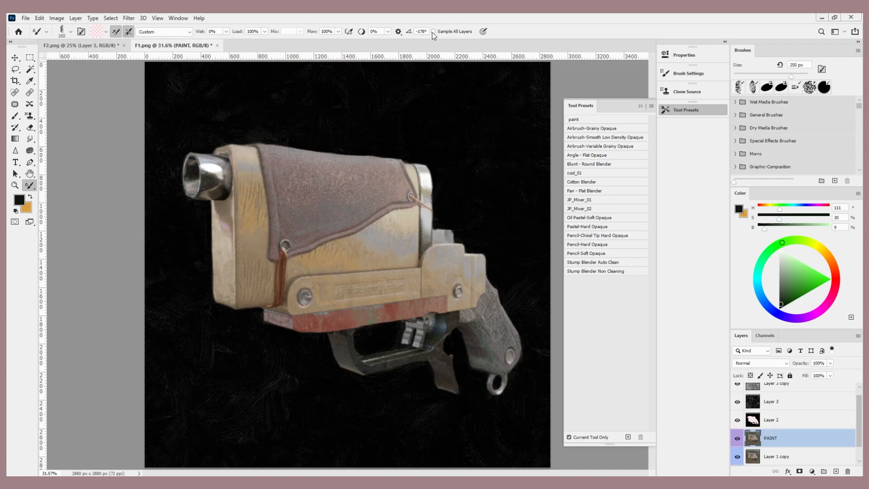
left_click(253, 219, "alt")
key("bracketleft")
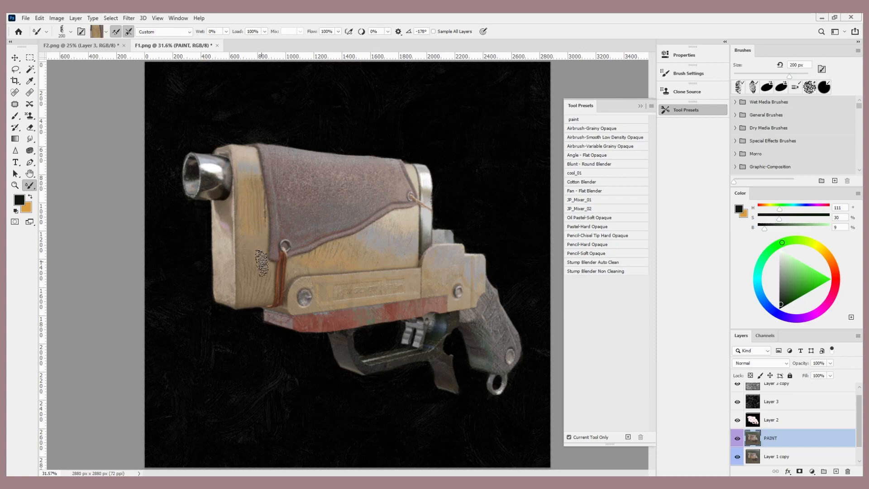
- Continue painting the sampled wood texture over the front block with the mixer brush reduced to 90 px
key("ctrl+f")
key("ctrl+f")
key("bracketleft")
key("bracketleft")
key("bracketleft")
key("bracketleft")
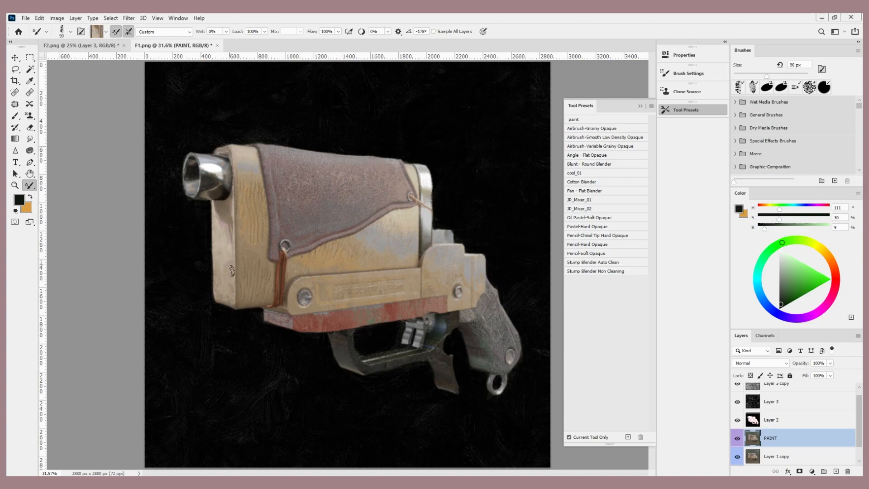
key("ctrl+f")
key("ctrl+f")
- Sample the metal muzzle at several spots and paint its tones around the barrel with the mixer brush
left_click(209, 176, "alt")
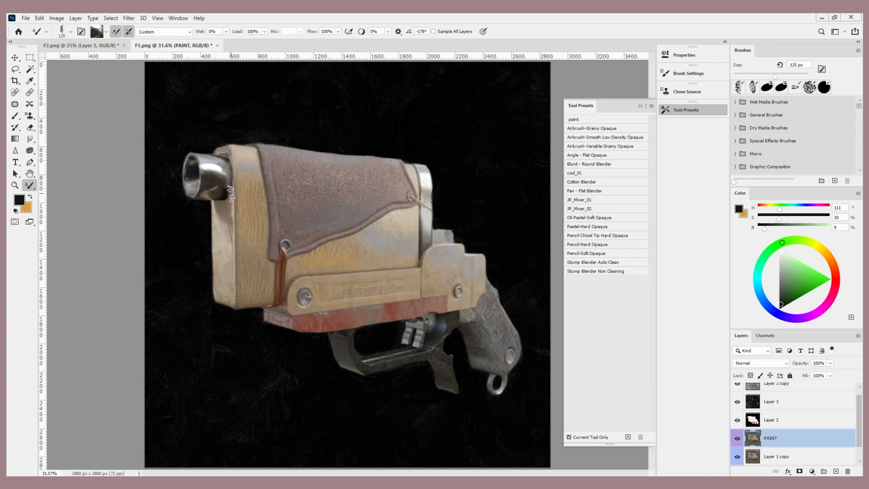
left_click(214, 177, "alt")
key("ctrl+f")
key("ctrl+f")
key("bracketleft")
key("bracketleft")
left_click(195, 183, "alt")
- Sample the front wood and rear block tones and paint them over the gun's wooden surfaces with a 90 px brush
left_click(242, 169, "alt")
left_click(248, 185, "alt")
left_click(260, 209, "alt")
left_click(425, 240, "alt")
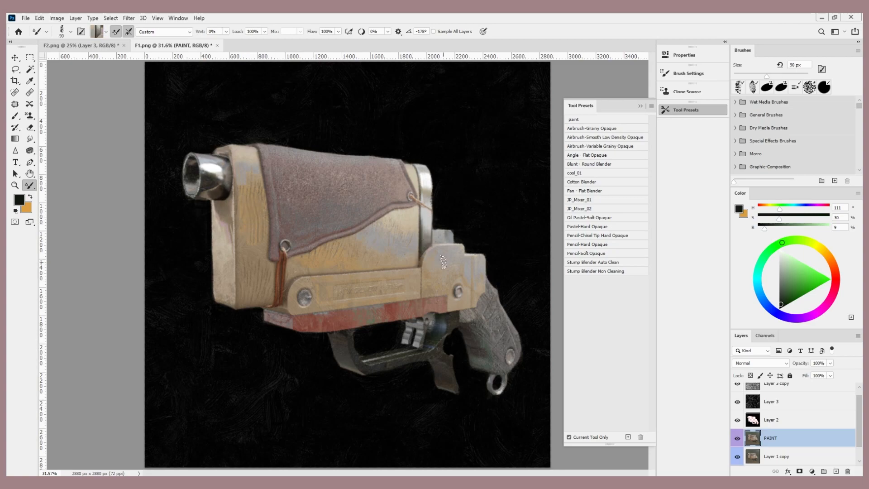
- Load the Fan - Flat Blender preset and smooth the leather cover and wood surfaces with a brush of about 45 px
left_click(585, 190)
key("bracketleft")
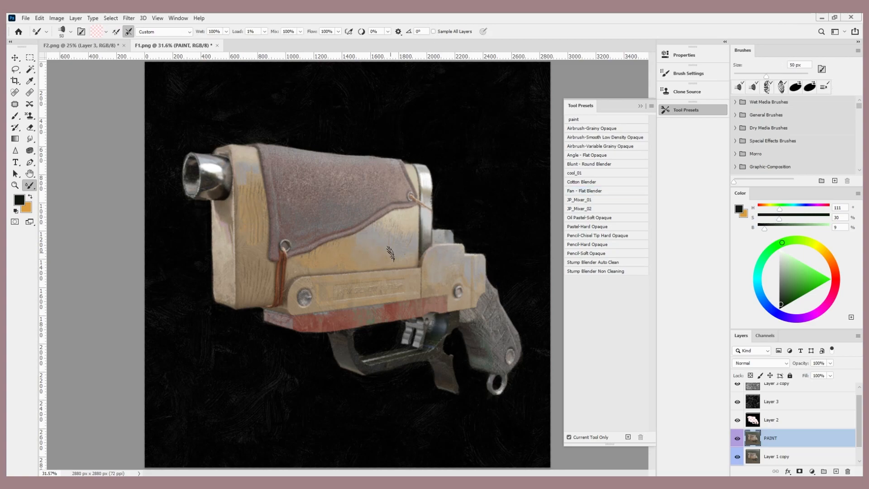
mouse_move(347, 167)
left_mouse_down()
mouse_move(380, 166)
mouse_move(311, 165)
left_mouse_up()
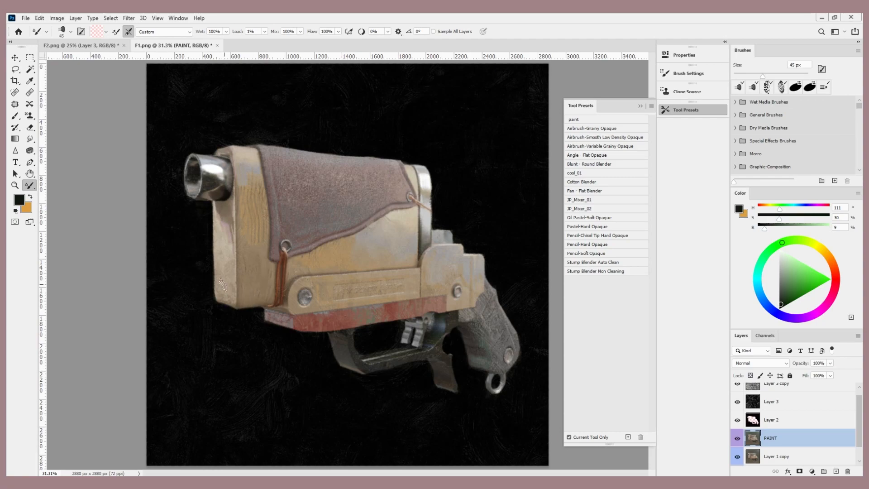
key("bracketleft")
key("bracketleft")
key("bracketright")
key("bracketright")
key("bracketleft")
key("bracketleft")
key("ctrl+shift+h")
key("ctrl+shift+h")
- Reduce the blender brush to 10 px to refine the wood beneath the leather cover
scroll(307, 269, "up", 4)
key("bracketleft")
key("bracketleft")
key("bracketleft")
key("bracketleft")
key("bracketleft")
- Check the effect of Layer 3 and hide the Layer 3 copy texture layer
left_click(738, 402)
left_click(738, 402)
left_click(777, 385)
left_click(738, 391)
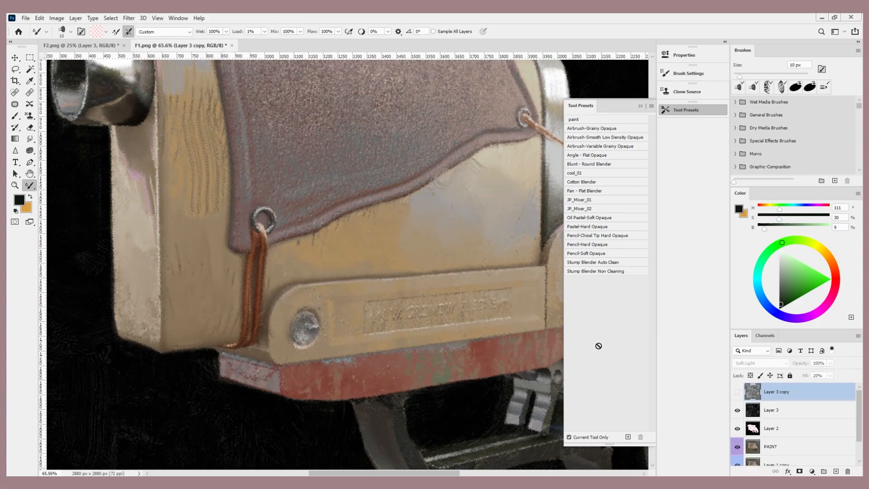
- On the PAINT layer, blend along the lower edge of the leather cover with a 30 px brush
left_click(770, 446)
key("bracketright")
key("bracketright")
key("bracketright")
key("bracketright")
key("alt+d")
key("Escape")
left_click_drag(275, 247, 491, 146)
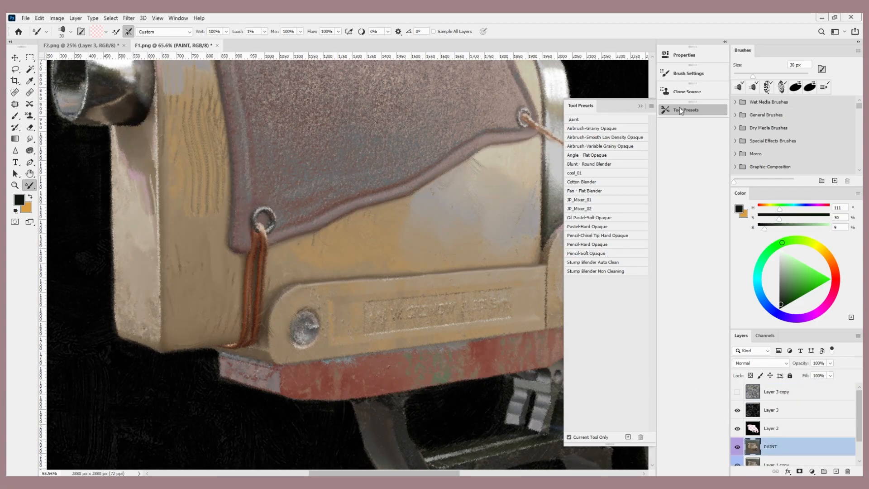
- Collapse the tool presets list and blend the rear metal band lengthwise, reducing the brush to 20 px
left_click(681, 110)
scroll(534, 181, "up", 5)
left_click_drag(534, 167, 547, 295)
key("bracketleft")
key("bracketleft")
left_click_drag(566, 175, 570, 301)
- Check the black background layer, Layer 2, off and on, and blend its edge along the rear metal band
left_click(738, 428)
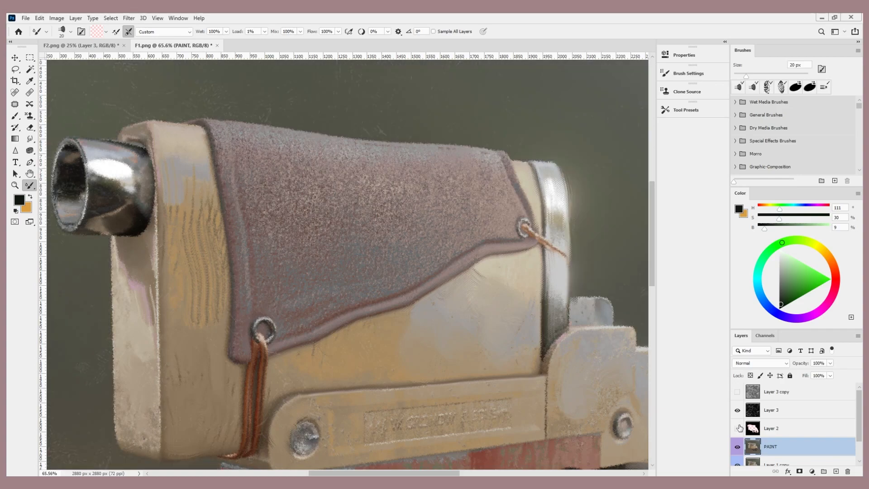
left_click(739, 429)
left_click(771, 428)
left_click_drag(558, 166, 574, 224)
- With a smaller eraser, clean the black background's edge at the upper corner of the rear metal band
scroll(574, 221, "down", 1)
key("e")
key("bracketleft")
key("bracketleft")
key("bracketleft")
key("bracketleft")
key("bracketleft")
key("bracketleft")
left_click_drag(527, 149, 539, 170)
- On the PAINT layer, smooth the leather cover's front edge, body and upper edge with an enlarged blender brush
left_click(771, 447)
key("b")
key("bracketright")
key("bracketright")
key("bracketright")
key("bracketright")
left_click_drag(226, 118, 244, 213)
left_click_drag(267, 121, 299, 236)
mouse_move(317, 126)
left_mouse_down()
mouse_move(339, 227)
mouse_move(408, 136)
left_mouse_up()
- Compare the whole gun with the PAINT layer hidden and shown, and get the eraser ready
key("ctrl+0")
left_click(738, 447)
left_click(737, 447)
left_click(738, 447)
left_click(738, 447)
key("e")
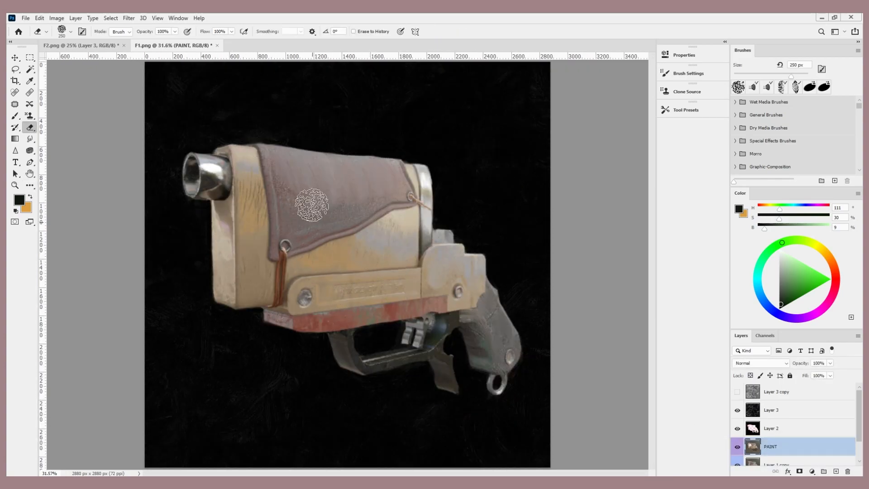
- Blend the front of the trigger guard and the lower edge of the red strip with the mixer brush
scroll(390, 384, "up", 5)
key("b")
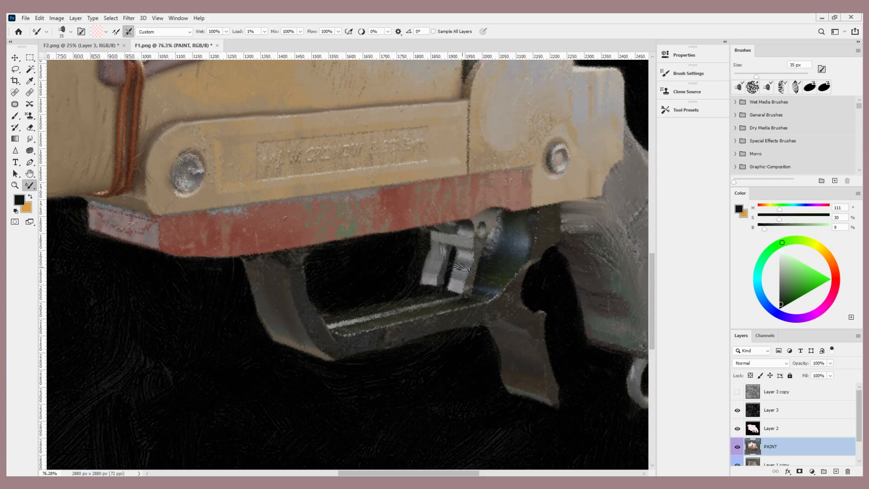
key("bracketleft")
left_click_drag(290, 312, 311, 352)
left_click_drag(317, 250, 543, 206)
- Toggle the PAINT layer's visibility to examine the blended trigger area against the layer below
scroll(479, 113, "down", 5)
left_click(738, 447)
left_click(737, 446)
key("bracketleft")
key("bracketleft")
key("bracketleft")
left_click(738, 446)
left_click(738, 446)
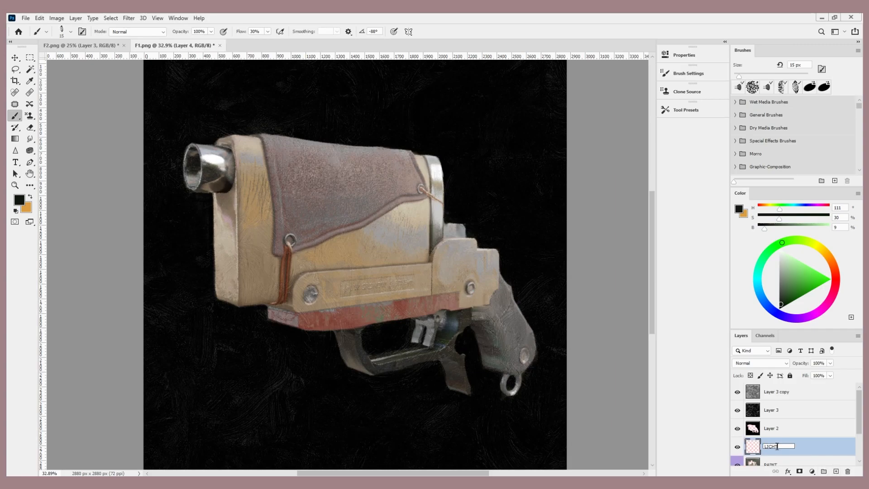
- On a new layer named LICHT, paint the dark letters LICHT down the grip with a 15 px brush
scroll(736, 424, "up", 1)
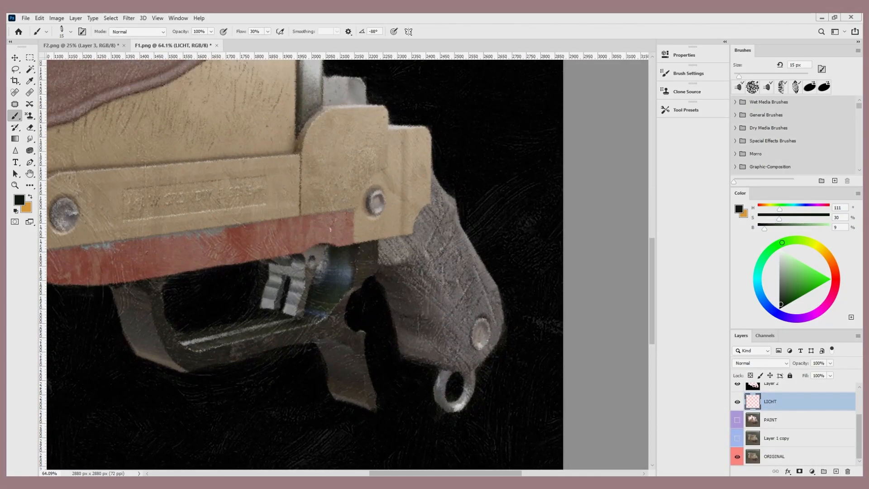
left_click(486, 168, "alt")
mouse_move(448, 209)
left_mouse_down()
mouse_move(430, 255)
mouse_move(448, 244)
mouse_move(437, 259)
left_mouse_up()
mouse_move(462, 247)
left_mouse_down()
mouse_move(426, 232)
mouse_move(452, 287)
mouse_move(444, 281)
mouse_move(464, 292)
left_mouse_up()
left_click_drag(474, 277, 446, 318)
left_click_drag(483, 296, 462, 324)
left_click_drag(477, 266, 492, 312)
- Sample a light grey (H 37, S 7, B 73) from the grip's metal ring and highlight the edges of the lettering
left_click(451, 397, "alt")
key("bracketleft")
key("ctrl+z")
left_click_drag(428, 244, 438, 224)
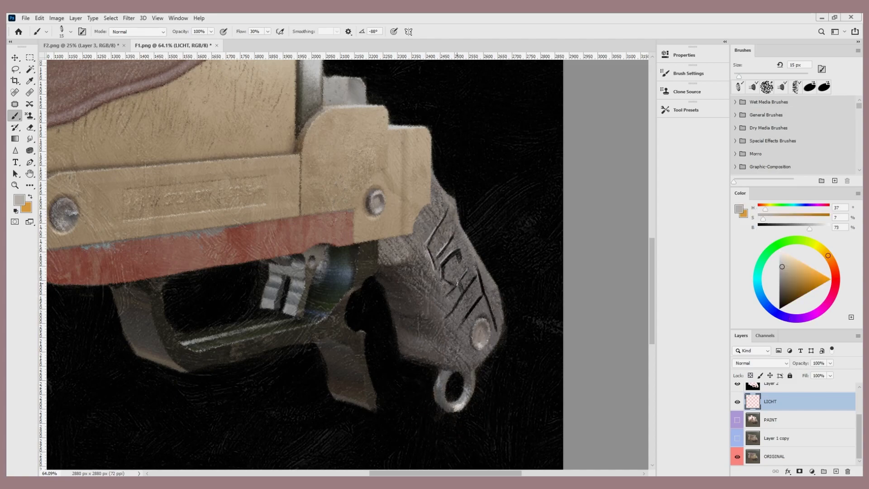
- Set the LICHT layer's blend mode to Soft Light and lower its fill
scroll(495, 322, "down", 5)
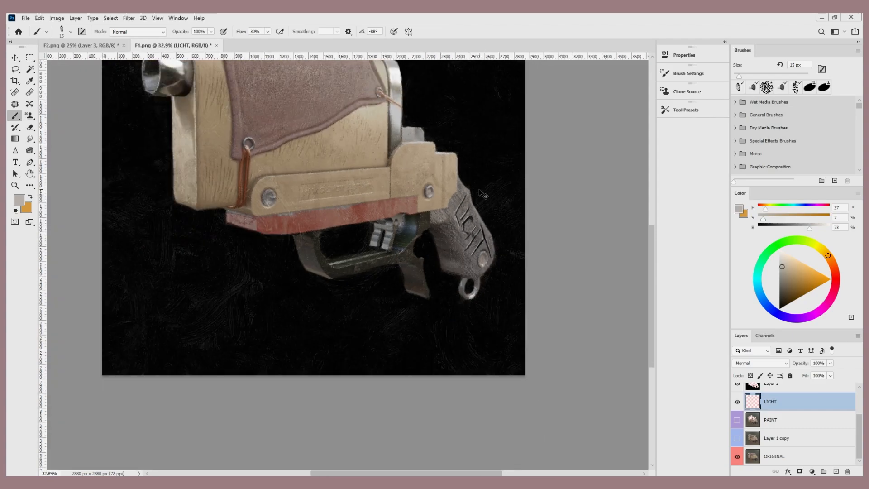
left_click(761, 363)
left_click(767, 370)
left_click_drag(808, 376, 801, 377)
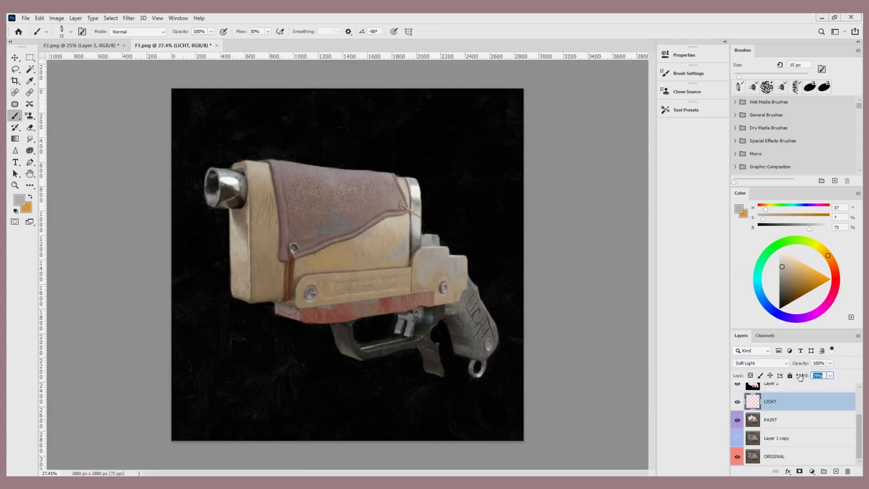
- Show Layer 1 copy and toggle the PAINT layer's visibility to compare the blended gun with the layer beneath it
left_click(740, 438)
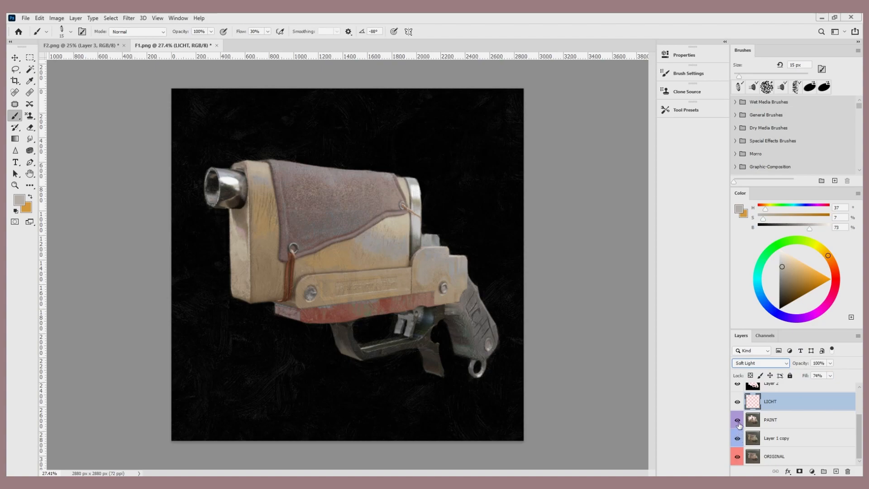
left_click(738, 420)
left_click(738, 420)
left_click(738, 421)
left_click(738, 420)
left_click(738, 420)
left_click(738, 421)
left_click(738, 420)
left_click(738, 420)
left_click(738, 420)
left_click(738, 421)
left_click(738, 420)
scroll(738, 408, "up", 3)
left_click(738, 447)
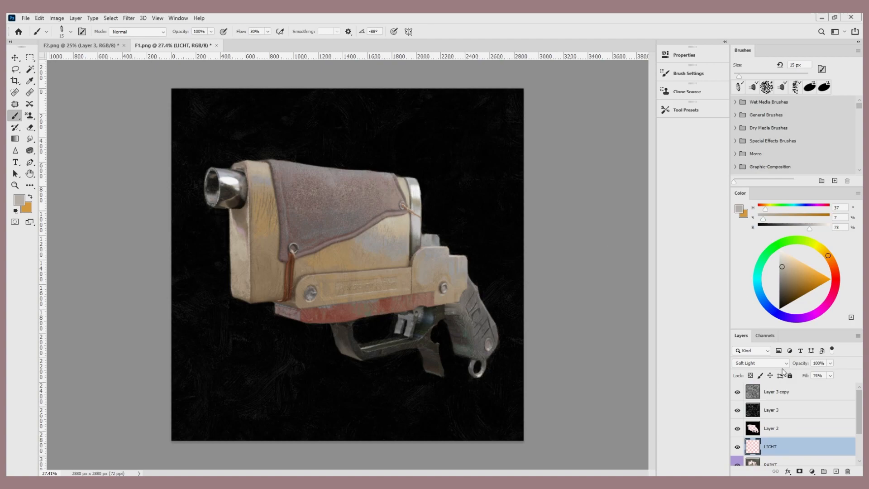
- Add a new layer above LICHT and retouch the cord where it meets the front eyelet in a sampled cord color
left_click(840, 470)
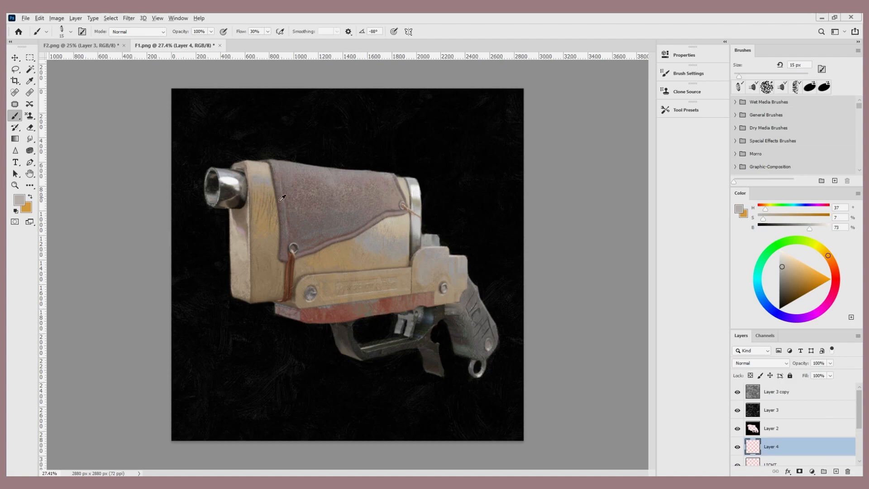
scroll(298, 197, "up", 4)
left_click(291, 252, "alt")
key("bracketleft")
key("bracketleft")
key("bracketleft")
key("bracketleft")
key("bracketleft")
key("bracketleft")
left_click_drag(290, 248, 294, 257)
- Extend the rear cord across the metal band with a 25 px brush in sampled brown (H 23, S 43, B 62)
left_click(292, 255, "alt")
left_click(291, 252, "alt")
left_click_drag(455, 184, 477, 201)
left_click(463, 191, "alt")
left_click(455, 187, "alt")
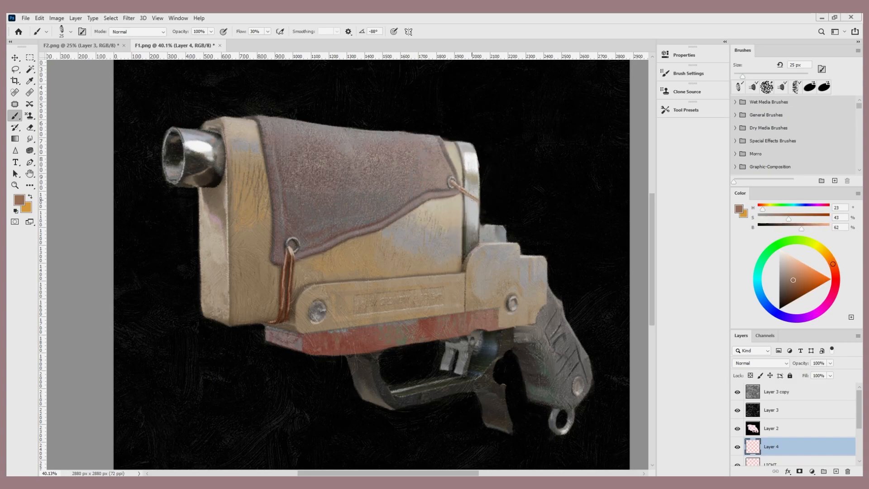
- Erase the black of Layer 2 around the rear cord's end with a 200 px eraser and return to Layer 4
left_click(480, 203, "ctrl")
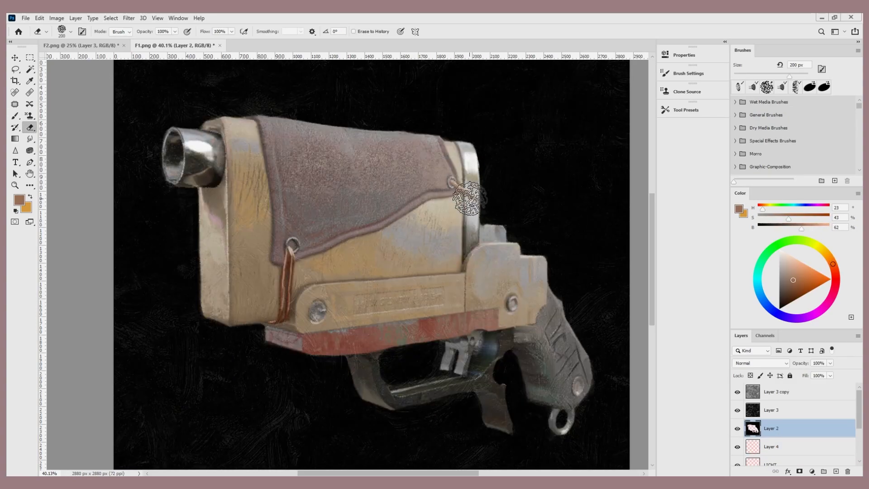
left_click_drag(860, 415, 852, 431)
left_click(793, 411)
- On Layer 4, paint along the cloth's front edge in sampled tones and pick up its grey-brown (H 17, S 9, B 59)
left_click(278, 265, "alt")
left_click(342, 240, "alt")
left_click_drag(268, 132, 274, 183)
key("bracketright")
key("bracketright")
key("bracketright")
key("bracketright")
key("bracketright")
key("bracketright")
key("bracketright")
key("bracketright")
key("bracketright")
key("bracketright")
key("bracketright")
key("bracketright")
left_click(353, 148, "alt")
- On a new layer, brush light grey (H 0, S 0, B 79) texture onto the cloth with a 1300 px texture brush
left_click(677, 111)
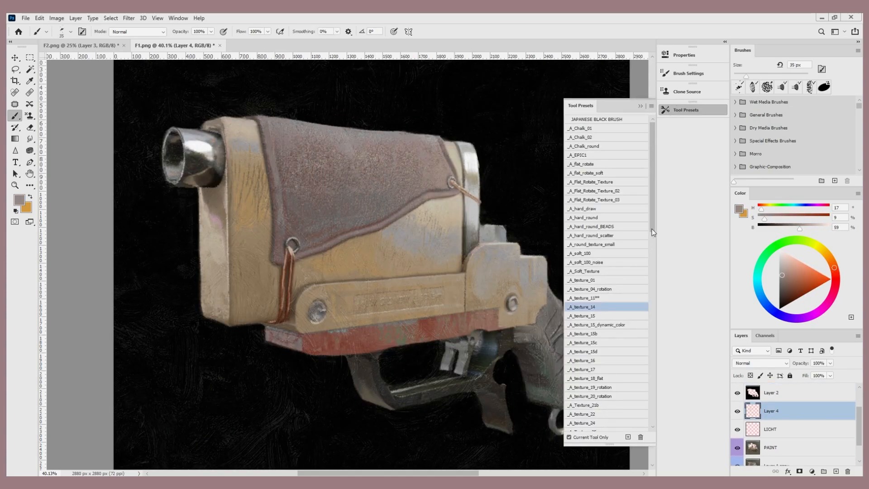
scroll(614, 318, "up", 3)
left_click(604, 198)
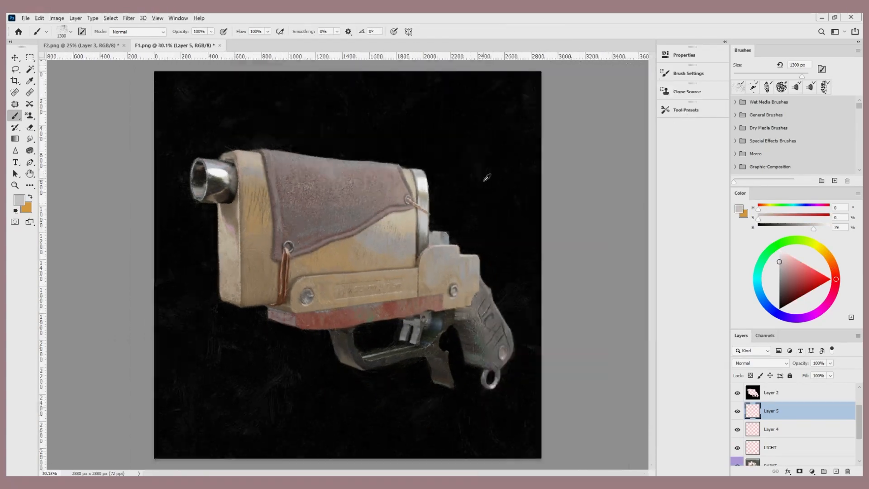
left_click_drag(327, 136, 330, 194)
key("ctrl+h")
key("ctrl+h")
key("ctrl+h")
key("ctrl+h")
- Erase part of the light texture along the cloth's slanted lower edge
key("e")
left_click_drag(411, 182, 337, 235)
key("ctrl+h")
key("ctrl+h")
- Try stippling dark brown (H 10, S 45, B 20) texture over the rear body and grip on a new layer, with a 2100 px brush
key("b")
key("]")
left_click(400, 307, "alt")
left_click_drag(796, 229, 772, 228)
key("ctrl+shift+alt+n")
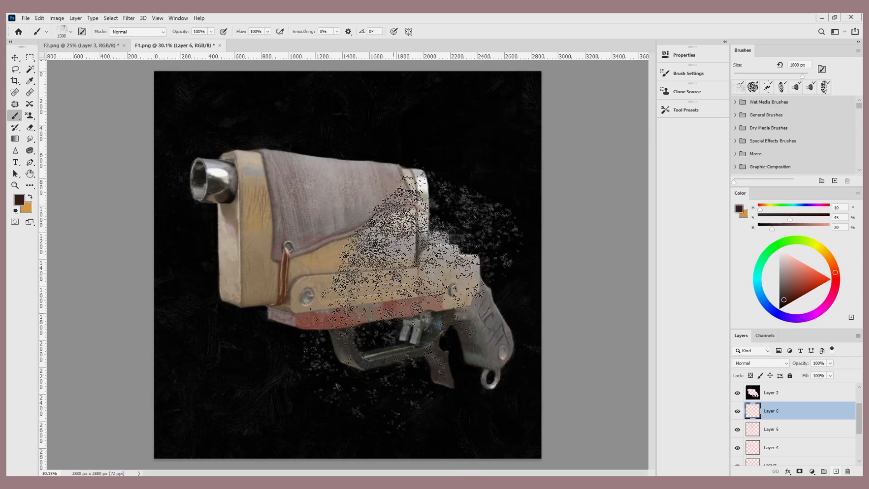
key("]")
key("]")
key("]")
key("]")
key("]")
key("]")
key("]")
left_click_drag(421, 292, 453, 335)
- Try the stippled texture layer in Soft Light with a lower fill, and delete the layer
key("ctrl+h")
key("ctrl+h")
key("ctrl+h")
key("ctrl+h")
left_click(760, 363)
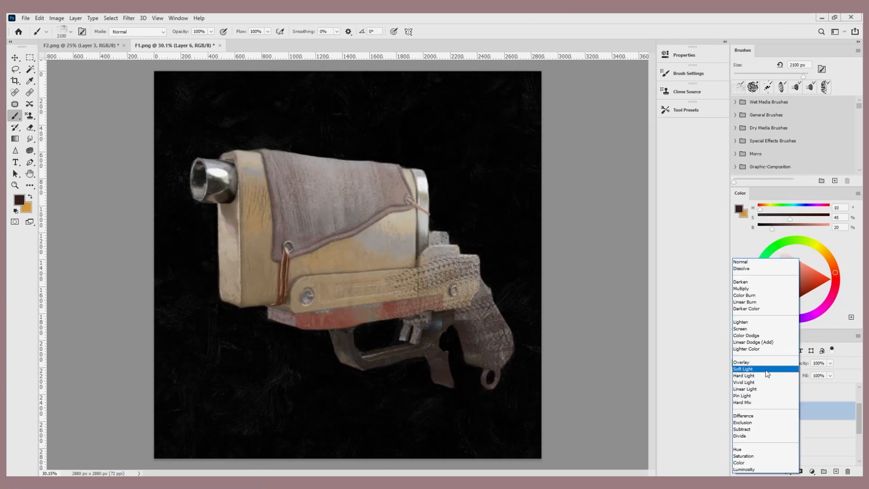
left_click(749, 365)
left_click_drag(806, 375, 792, 375)
left_click_drag(808, 411, 848, 471)
- Add a new layer and dab dark brown texture on it with the texture brush reduced to 700 px
left_click(837, 471)
key("[")
key("[")
key("[")
key("[")
key("[")
key("[")
key("[")
key("[")
key("[")
key("[")
key("[")
key("[")
key("[")
key("ctrl+h")
key("ctrl+h")
scroll(332, 213, "up", 1)
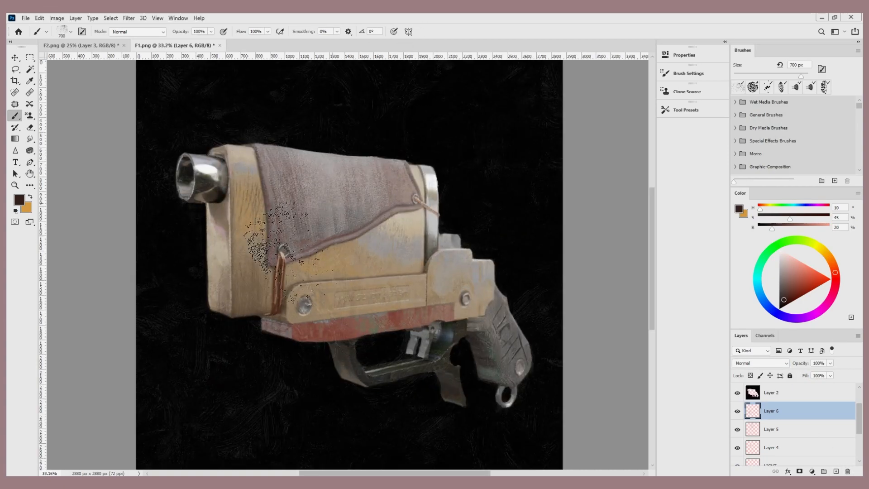
key("[")
left_click(485, 95)
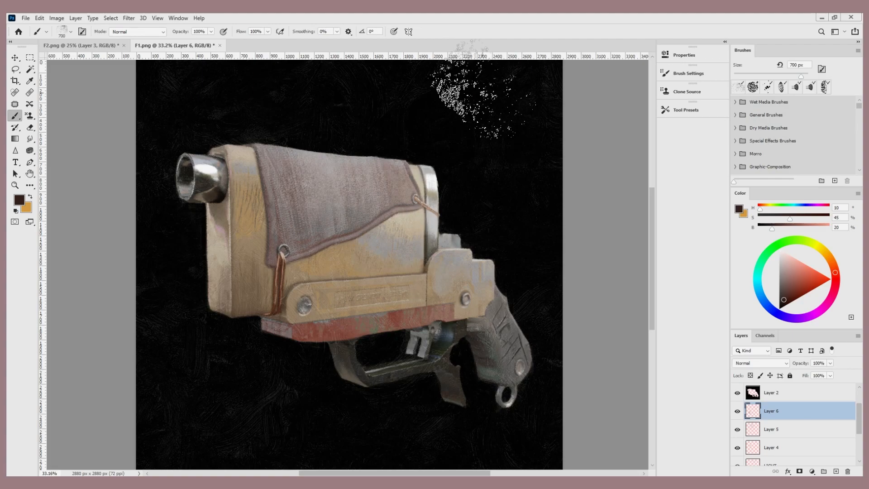
- On Layer 2, clean the rear metal band's outer edge with a 50 px brush in sampled black and set the layer's fill to 86%
left_click(705, 112)
left_click(623, 396)
left_click(640, 107)
key("[")
key("[")
key("[")
key("[")
key("[")
left_click(443, 185, "ctrl")
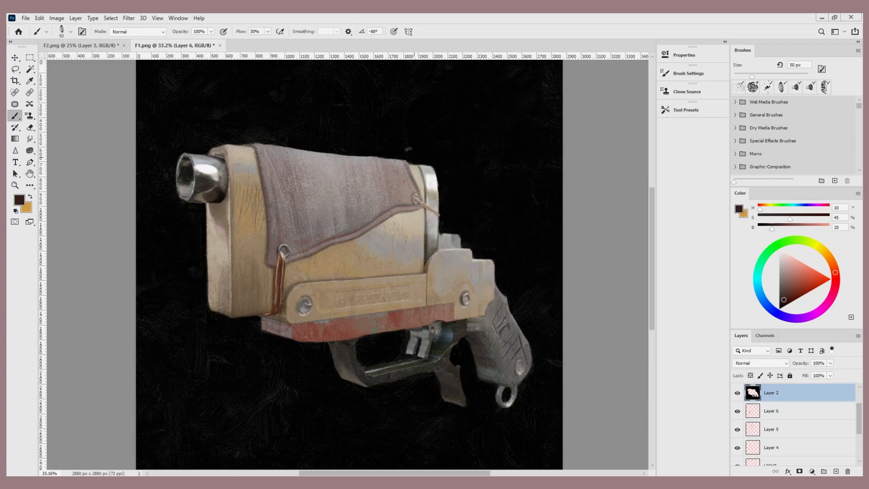
left_click(444, 185, "alt")
left_click_drag(443, 183, 434, 160)
mouse_move(808, 377)
left_mouse_down()
mouse_move(801, 378)
mouse_move(810, 378)
left_mouse_up()
- Toggle the PAINT layer's visibility to compare the gun with and without the blended paint
scroll(471, 329, "down", 3)
scroll(329, 308, "up", 1)
scroll(330, 306, "up", 1)
scroll(744, 427, "down", 2)
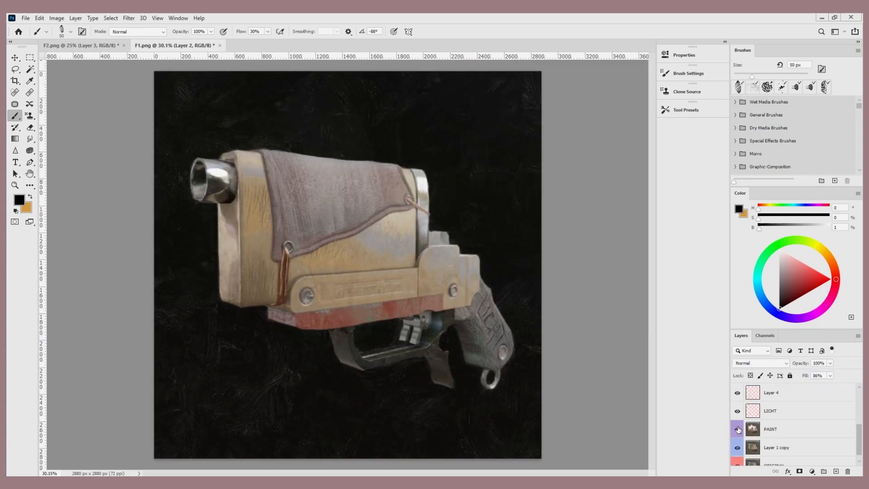
left_click(740, 421)
scroll(788, 423, "down", 3)
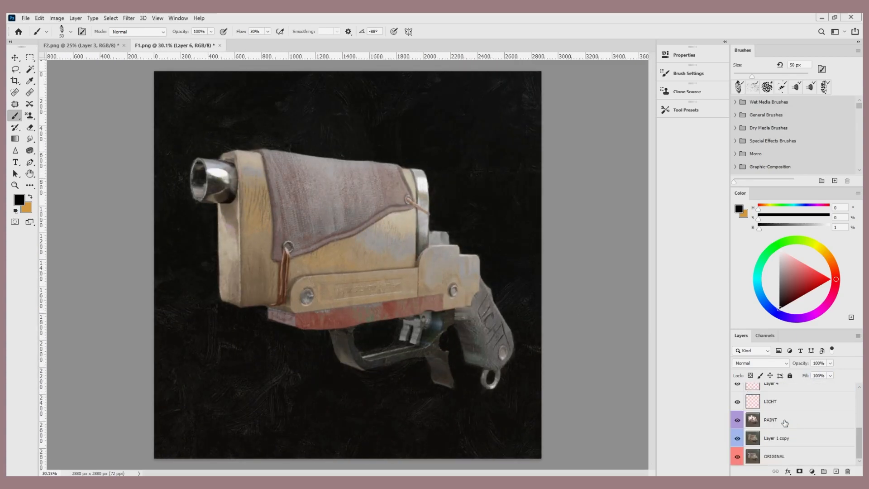
left_click(789, 422)
left_click(739, 421)
left_click(739, 421)
- Glaze dark grey-green (H 140, S 14, B 34) over the gun with a 200 px brush on a new layer set to Lighten
left_click(770, 438)
key("ctrl+l")
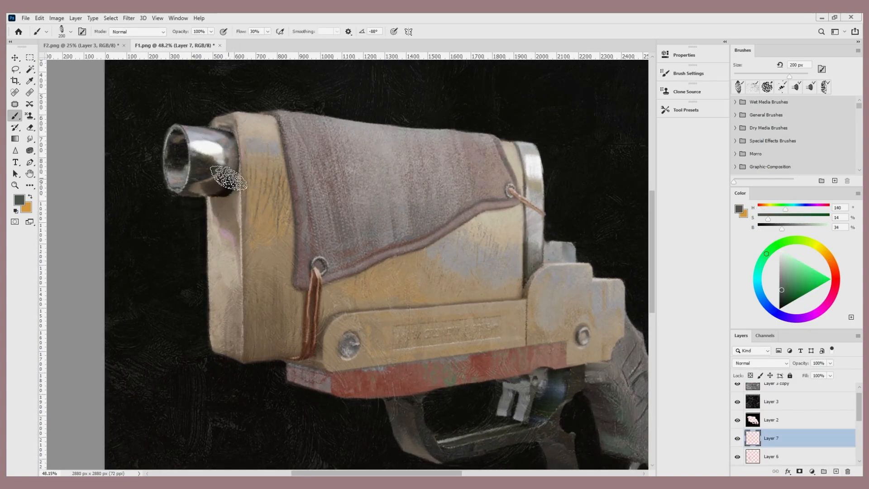
key("ctrl+0")
left_click(761, 364)
left_click(752, 317)
scroll(445, 301, "up", 3)
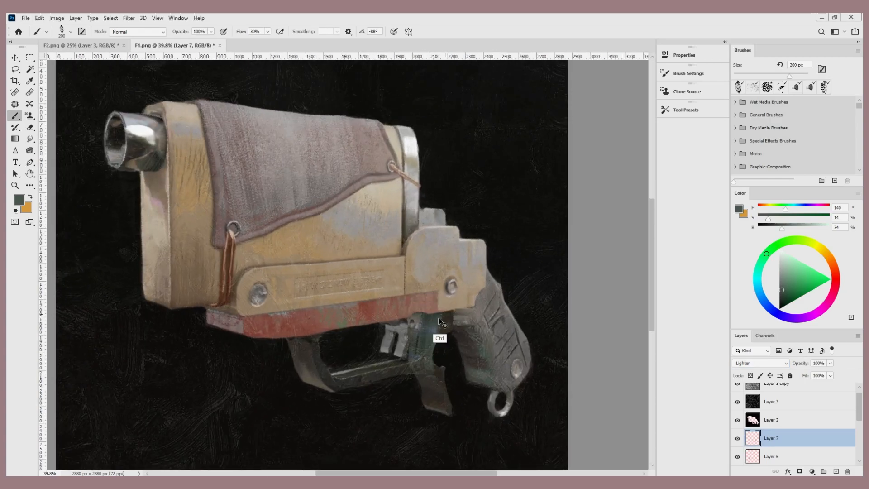
- On a new layer, retouch the metal bolts with a 30 px brush in sampled light grey (H 29, S 12, B 71)
scroll(446, 301, "down", 1)
scroll(294, 278, "up", 4)
key("bracketleft")
key("bracketleft")
key("bracketleft")
key("bracketleft")
key("bracketleft")
key("bracketleft")
key("bracketleft")
left_click(281, 290, "alt")
key("bracketleft")
left_click(554, 280, "alt")
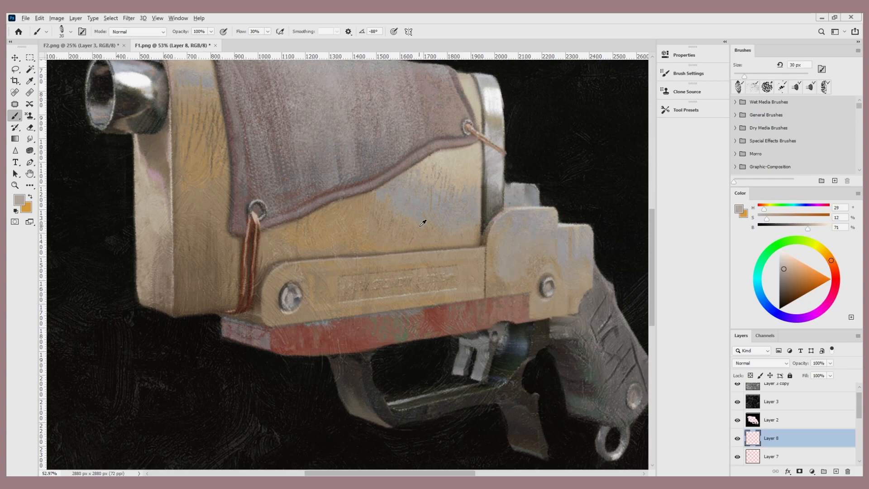
scroll(421, 220, "down", 3)
scroll(317, 272, "up", 4)
scroll(301, 297, "down", 4)
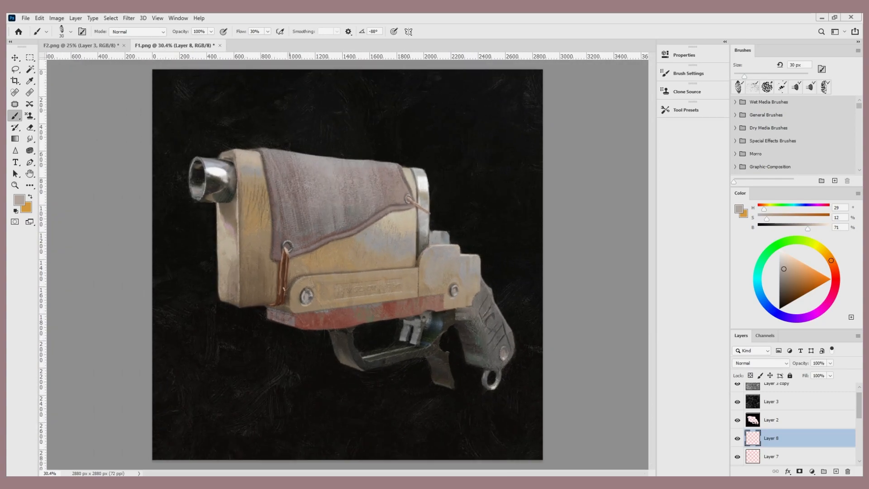
- Add a new layer at the top of the stack, above Layer 3 copy
scroll(816, 440, "up", 1)
left_click(811, 393)
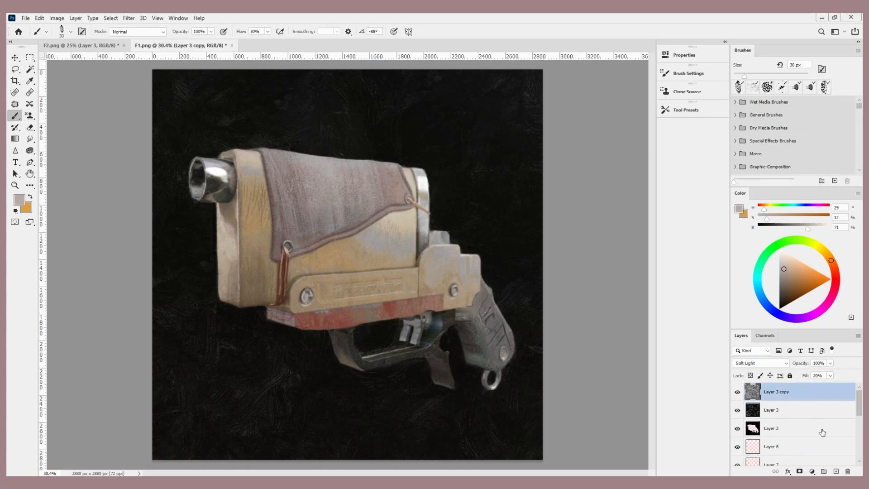
left_click(836, 472)
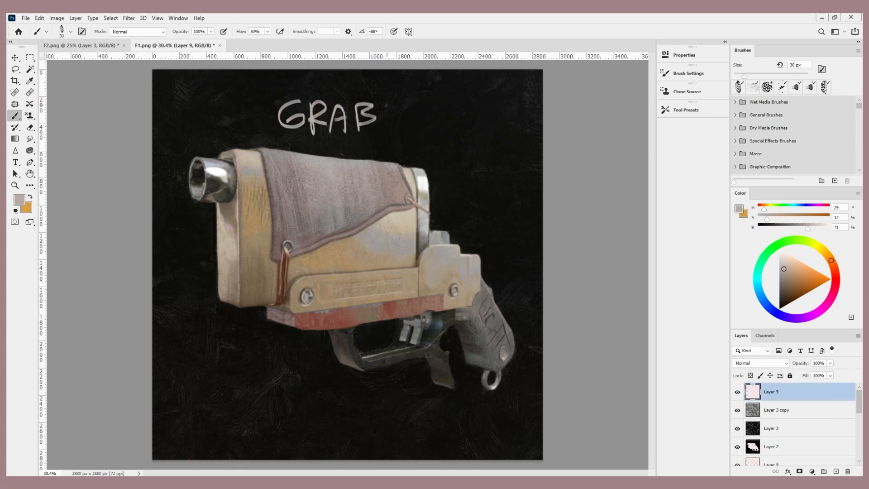
- Try handwriting GRABEN with an underline above the gun, and undo all of the lettering
left_click_drag(259, 148, 502, 126)
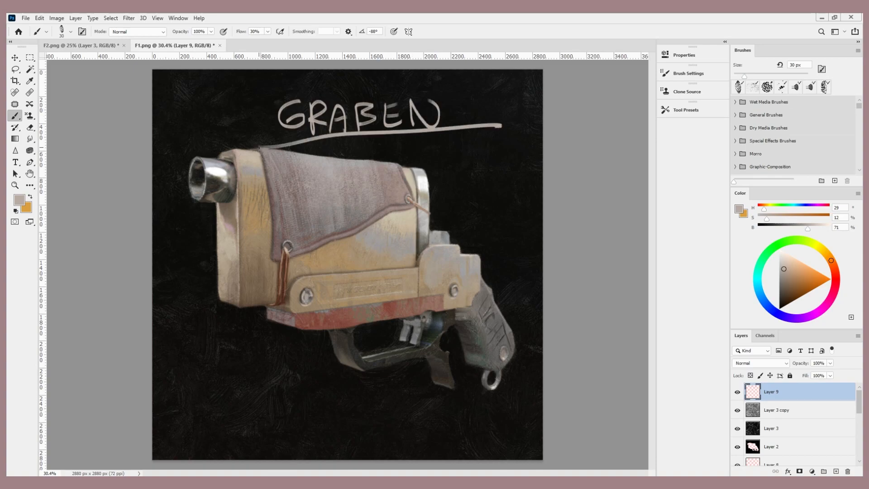
key("ctrl+z")
key("ctrl+z")
key("ctrl+z")
key("ctrl+z")
key("ctrl+z")
key("ctrl+z")
key("ctrl+z")
key("ctrl+z")
key("ctrl+z")
key("ctrl+z")
key("ctrl+z")
key("ctrl+z")
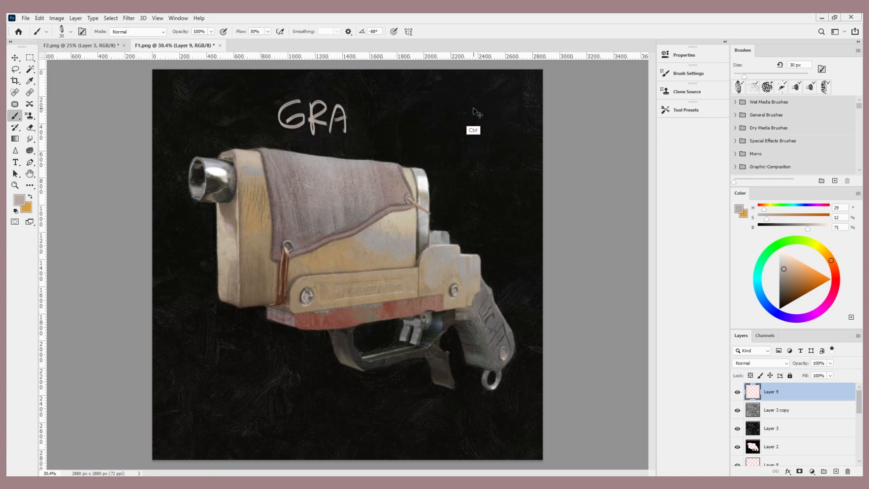
key("ctrl+z")
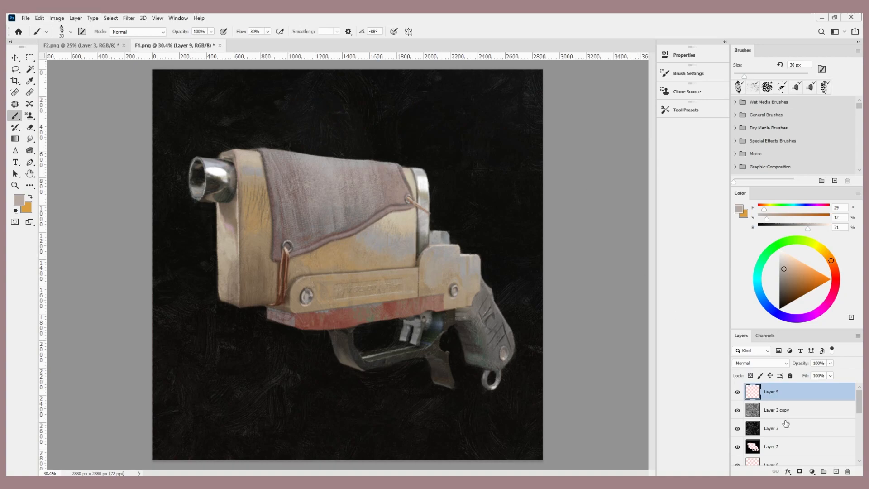
- Select all layers from Layer 9 down to ORIGINAL, duplicate them, and merge the copies into one layer at the top of the stack
right_click(786, 396)
left_click(720, 411)
scroll(774, 415, "down", 6)
left_click(790, 457, "shift")
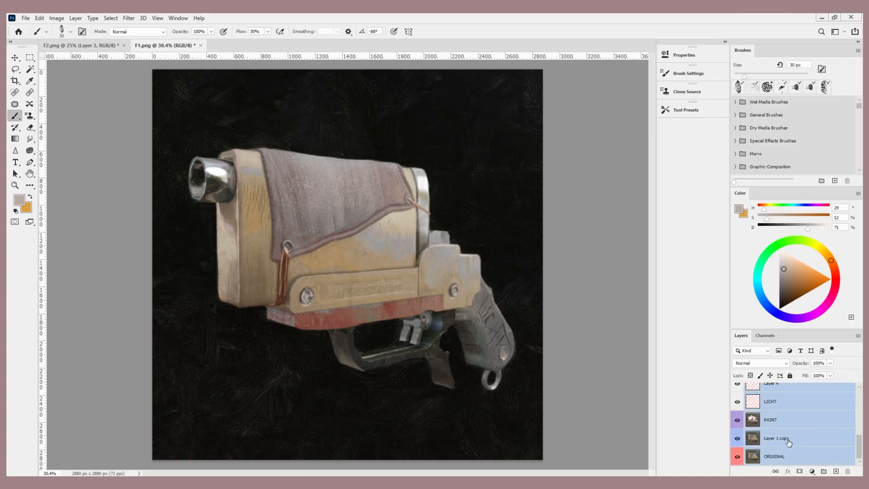
scroll(788, 439, "up", 6)
key("ctrl+v")
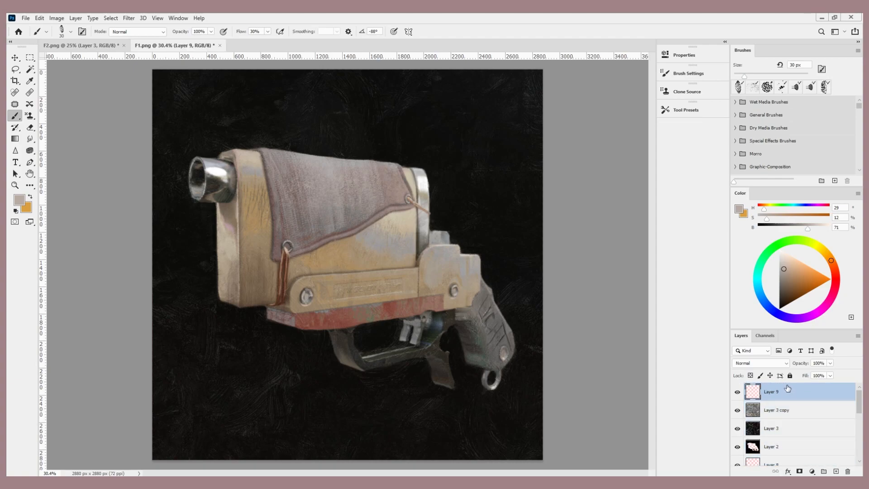
right_click(788, 392)
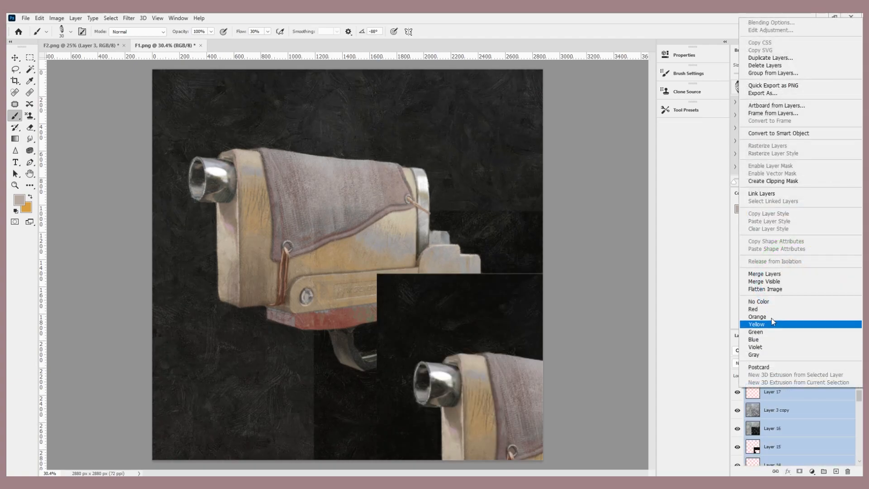
left_click(773, 276)
- Move the merged copy into alignment with the artwork below and toggle its visibility to compare
key("ctrl+t")
left_click_drag(492, 373, 273, 174)
key("Return")
left_click(737, 392)
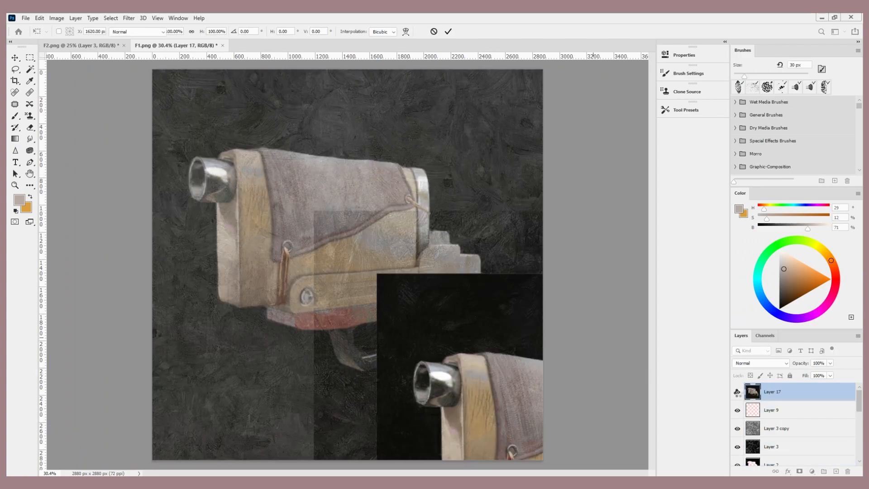
left_click(738, 392)
left_click(737, 393)
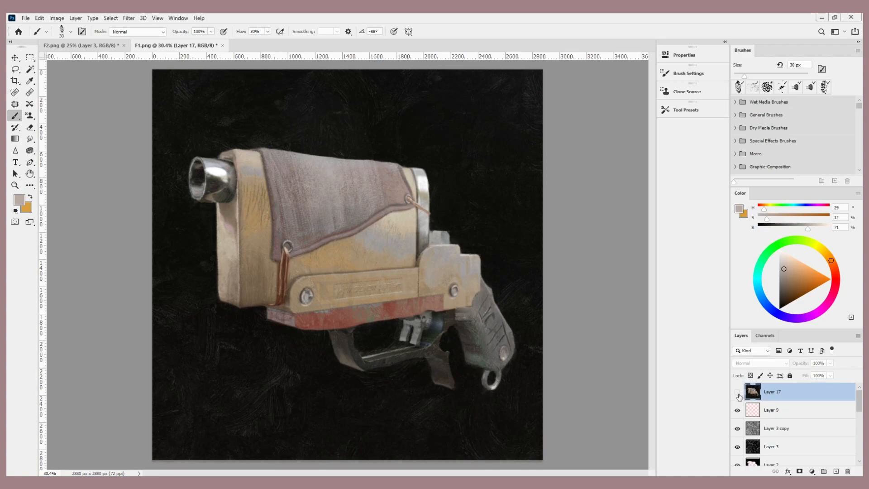
left_click(737, 393)
scroll(307, 223, "up", 1)
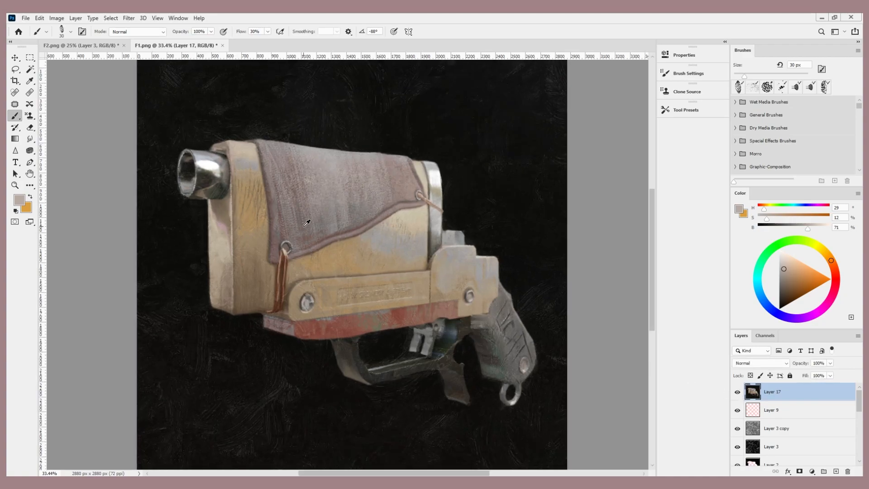
scroll(311, 223, "down", 1)
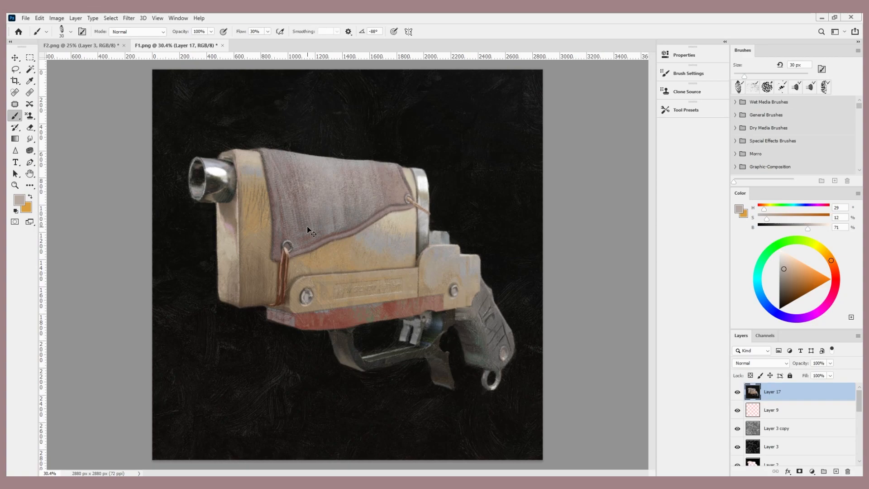
- Darken the merged layer's midtones with Levels, keeping the black input at 0, and check the painting on a mirrored canvas
key("ctrl+l")
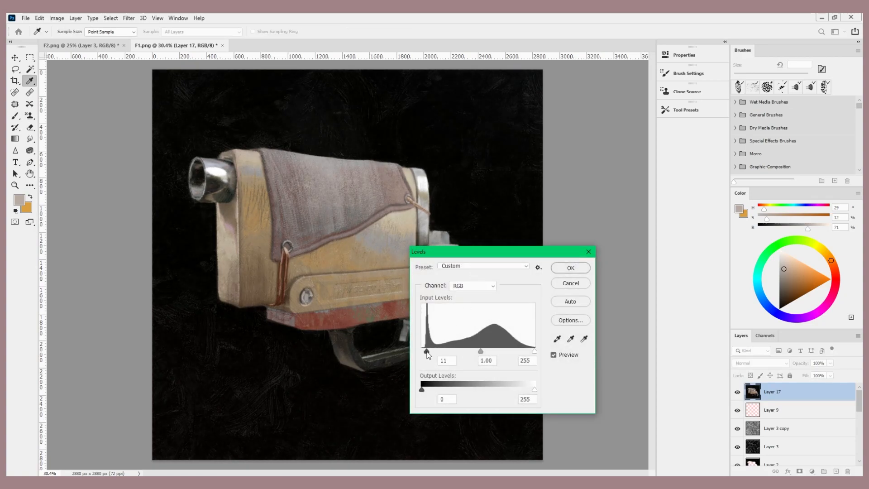
left_click_drag(421, 351, 418, 351)
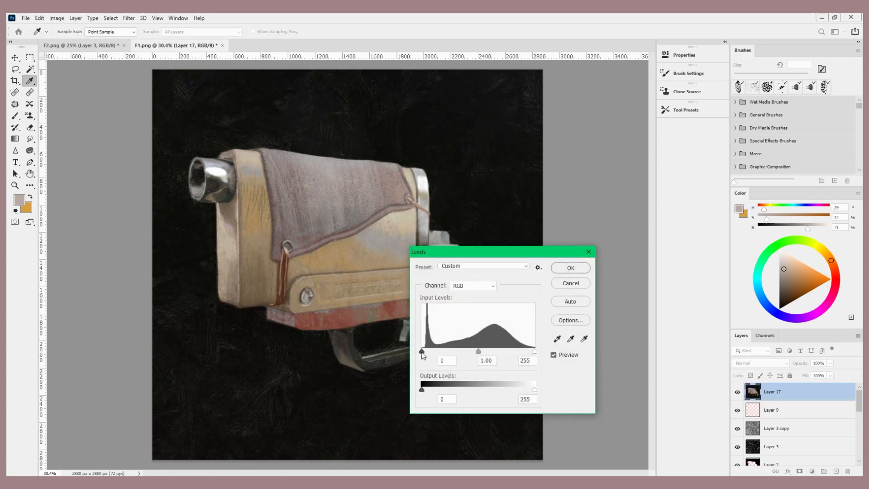
left_click_drag(479, 354, 516, 354)
left_click(571, 268)
key("b")
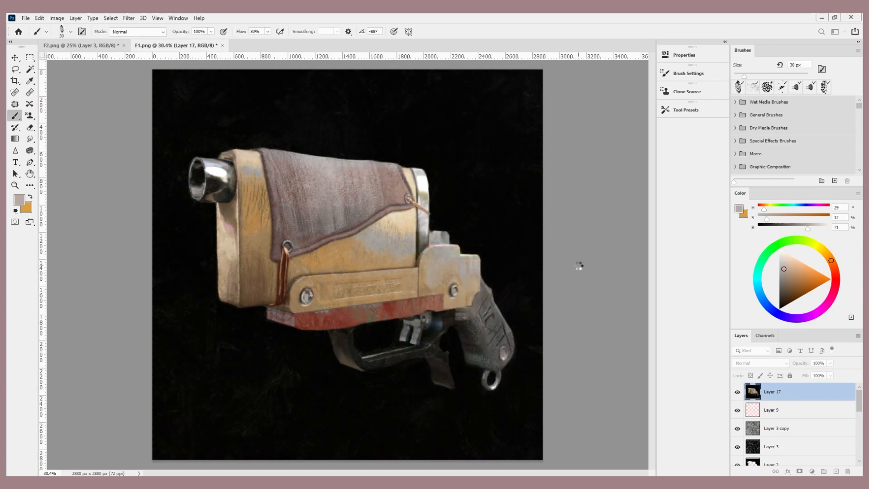
scroll(564, 276, "down", 1)
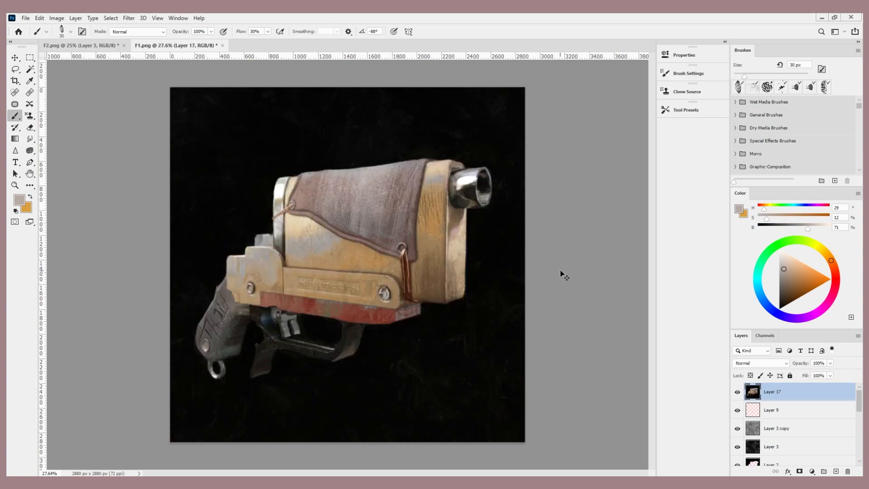
key("ctrl+z")
scroll(495, 294, "up", 2)
scroll(494, 295, "down", 1)
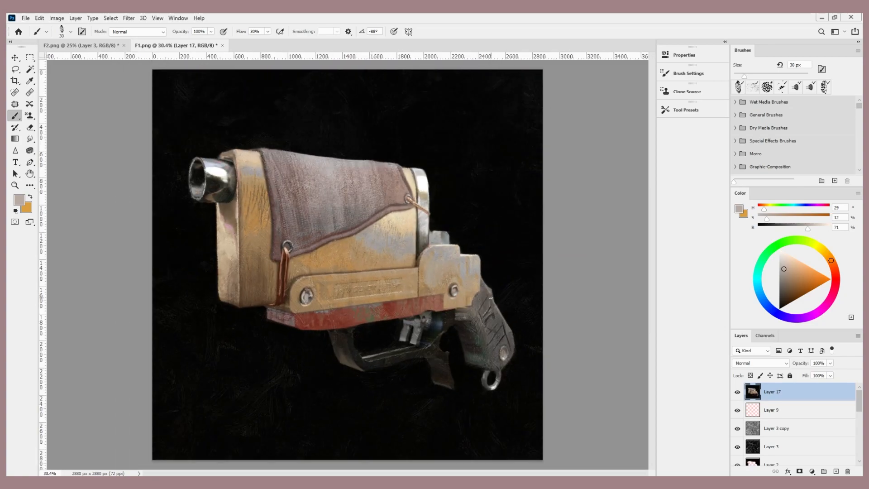
- Try the CHALK_30% eraser preset at 500 px on the merged layer's background
key("e")
left_click(679, 110)
key("bracketright")
key("bracketright")
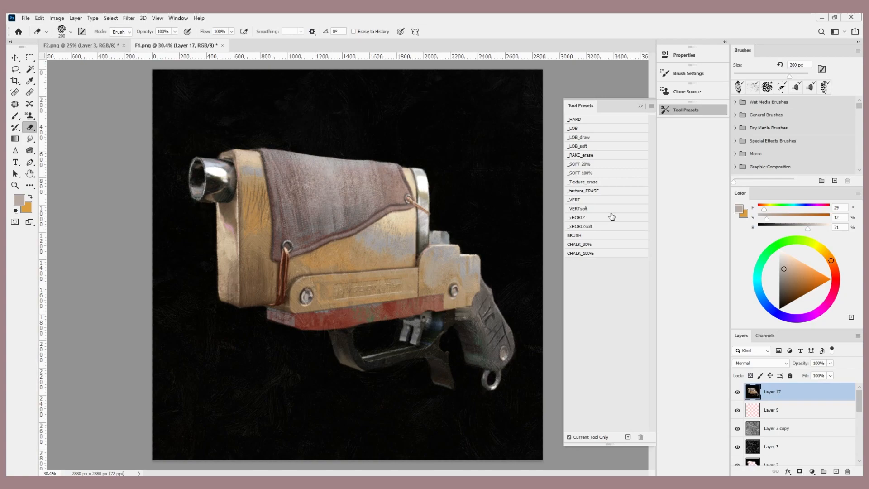
left_click(596, 248)
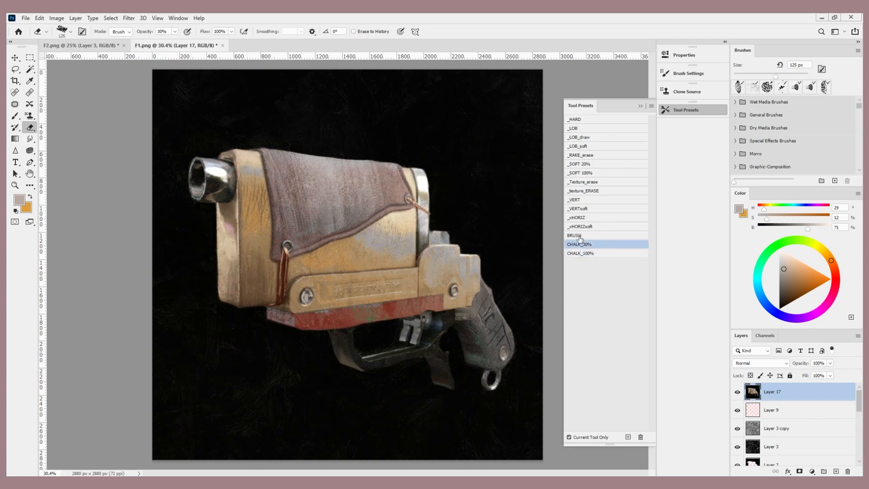
key("bracketright")
key("bracketright")
key("bracketright")
key("bracketright")
key("bracketright")
key("bracketright")
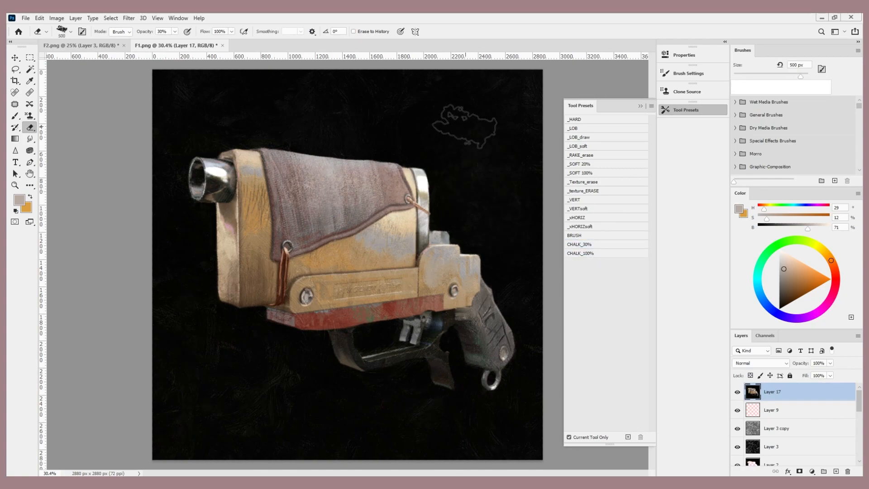
left_click(639, 107)
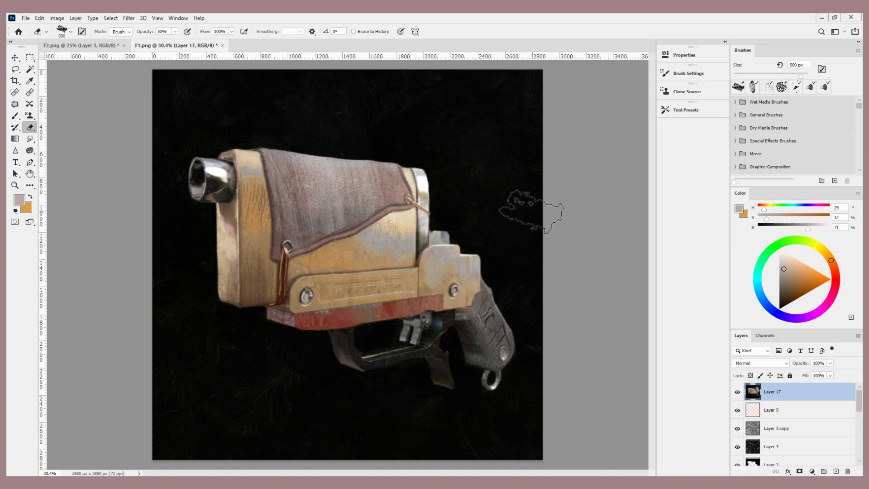
- Try erasing the merged layer's background around the gun with the CHALK_100% eraser preset at 800 px
left_click(686, 110)
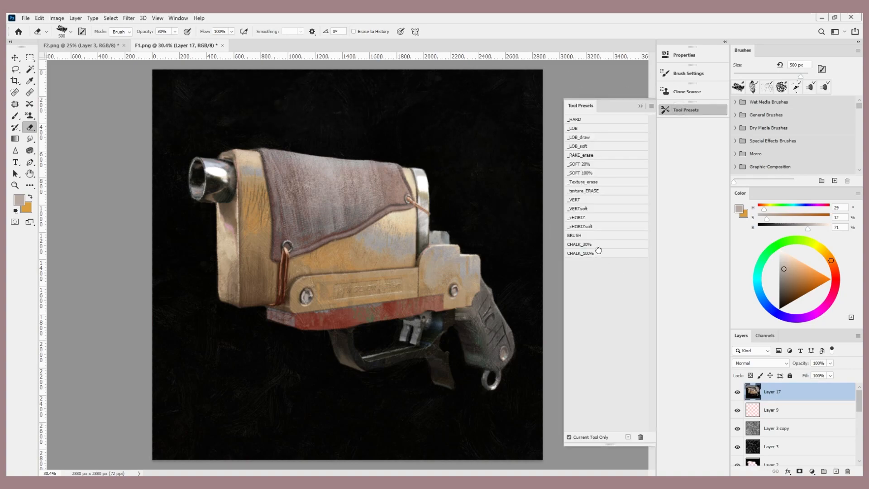
left_click(589, 253)
key("bracketright")
left_click(641, 106)
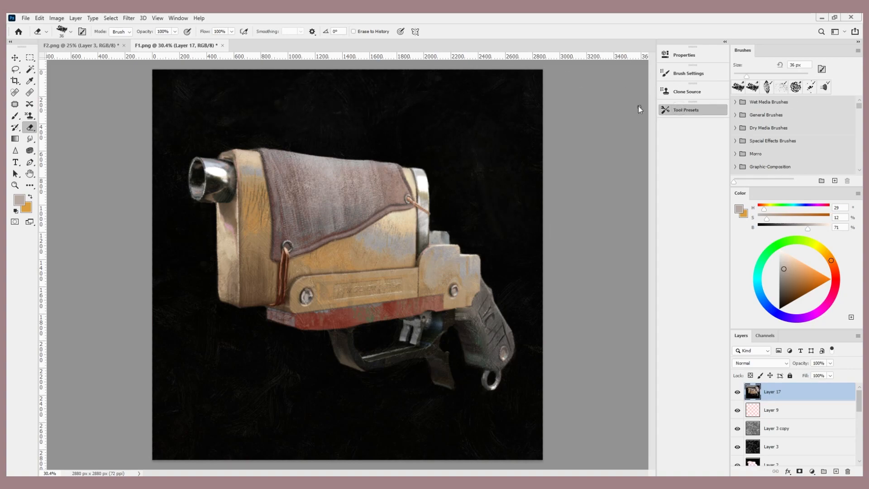
key("bracketright")
key("bracketright")
key("bracketright")
key("bracketright")
key("bracketright")
key("bracketright")
key("bracketright")
key("bracketright")
key("bracketright")
key("bracketright")
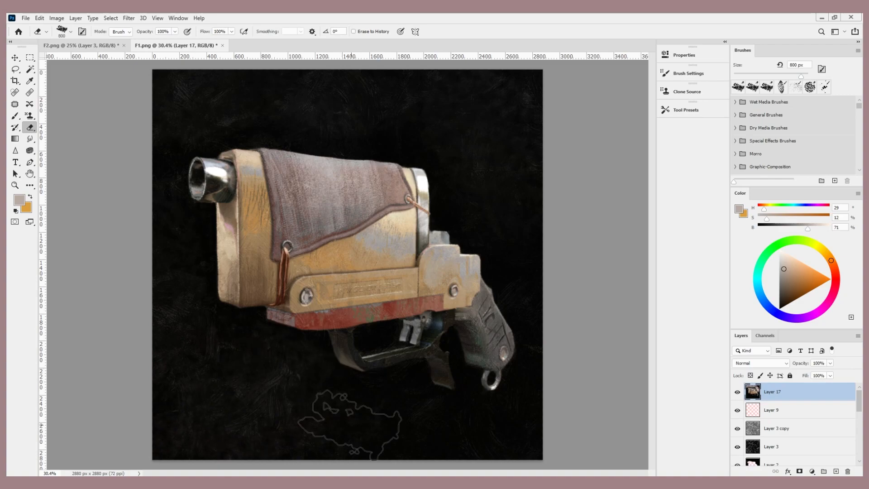
- Check the painting on a mirrored canvas and undo the chalk erasing of the background
key("ctrl+h")
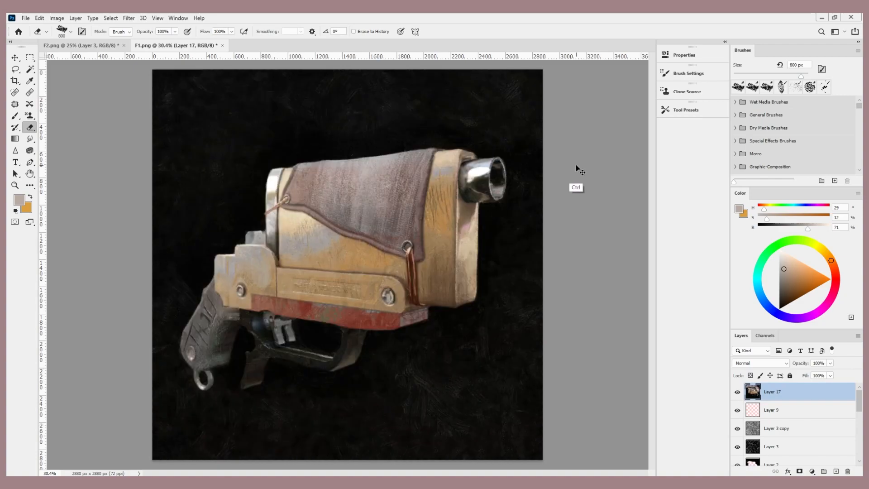
key("ctrl+z")
key("ctrl+z")
key("ctrl+z")
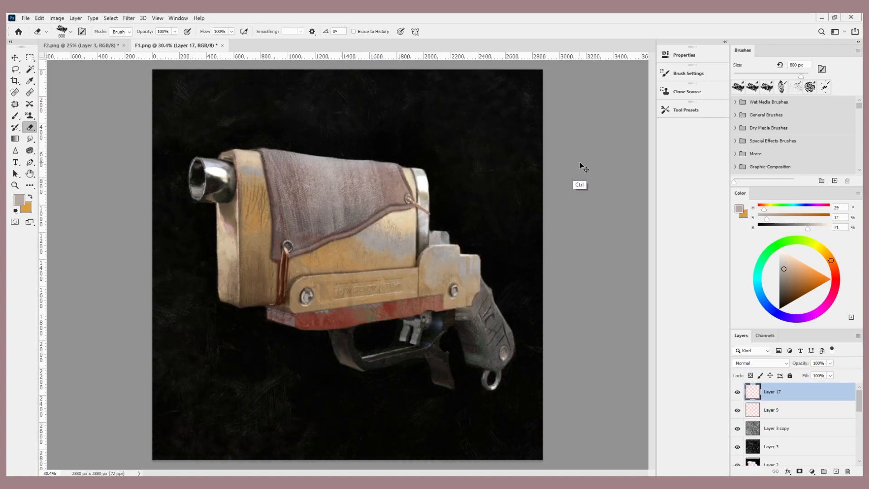
key("ctrl+z")
key("ctrl+z")
key("ctrl+z")
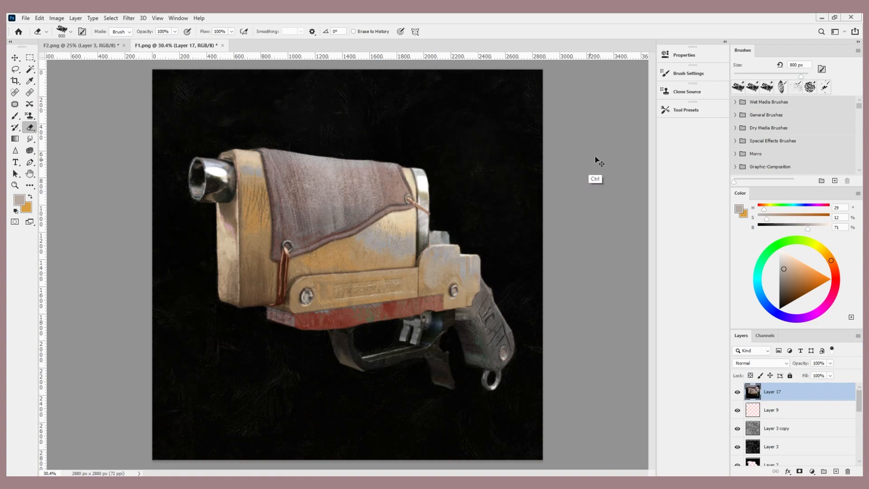
- Erase the merged layer's background at the canvas's upper right with the _Texture_erase preset at 900 px
left_click(686, 110)
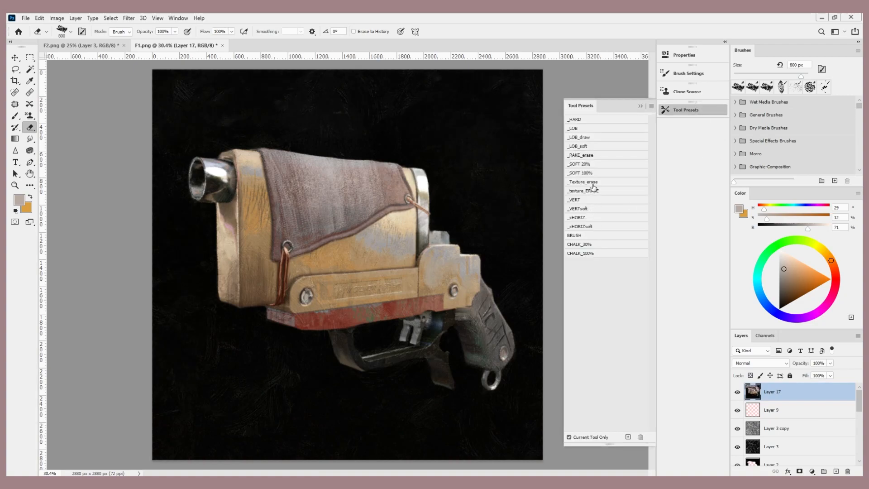
left_click(592, 183)
left_click(641, 106)
key("bracketright")
key("bracketright")
key("bracketright")
key("bracketright")
key("bracketright")
key("bracketright")
key("bracketright")
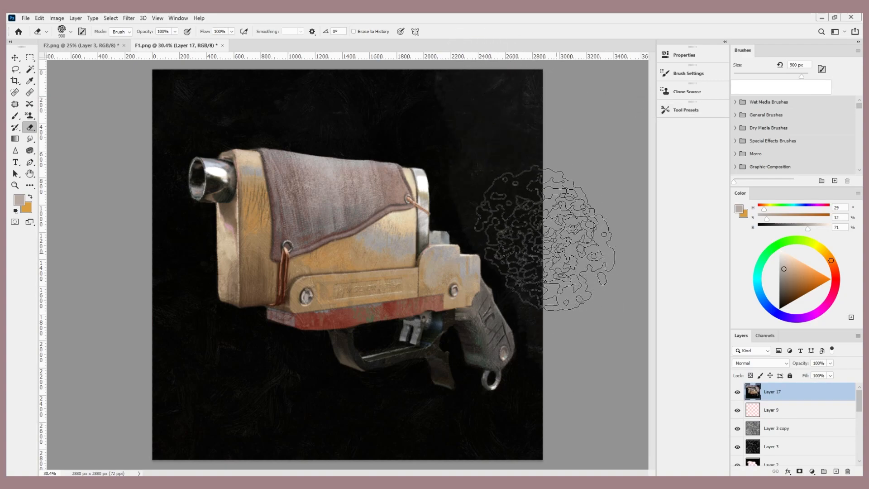
- Erase the rest of the merged layer's background around the gun with the texture eraser at 600 px
key("bracketleft")
key("bracketleft")
key("bracketleft")
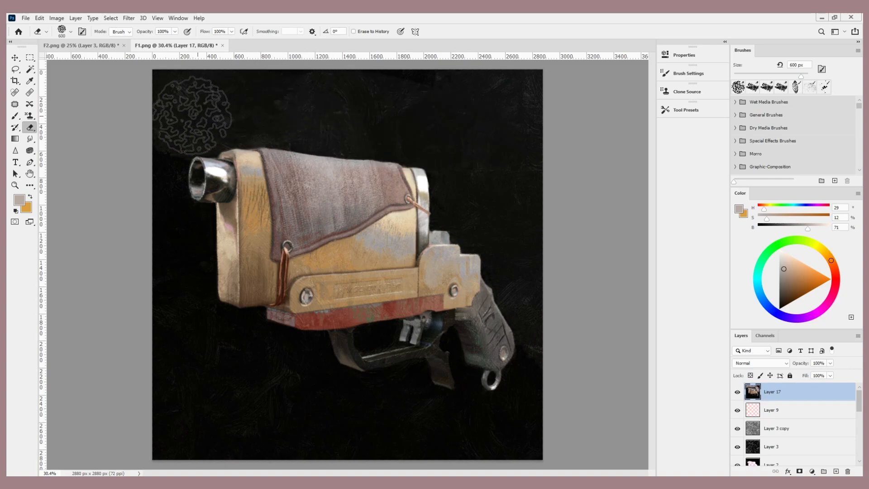
mouse_move(186, 344)
left_mouse_down()
mouse_move(185, 354)
mouse_move(222, 347)
mouse_move(191, 372)
mouse_move(300, 420)
mouse_move(249, 355)
mouse_move(194, 427)
mouse_move(349, 378)
mouse_move(465, 474)
left_mouse_up()
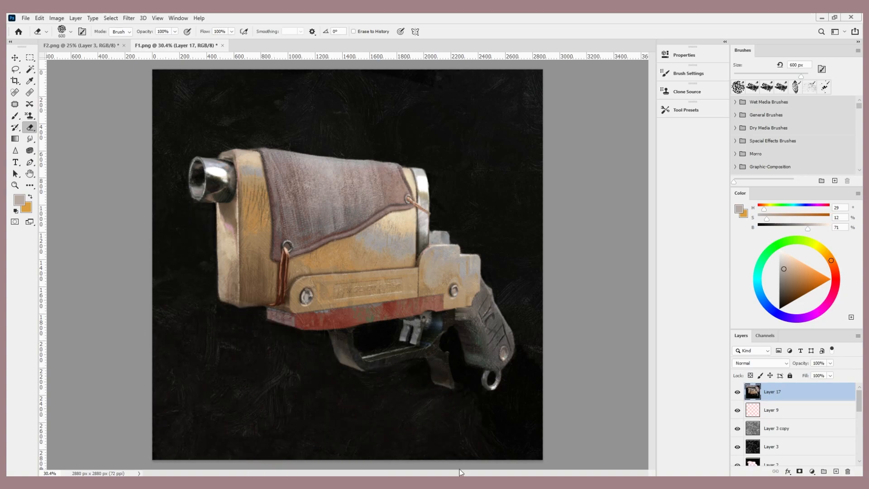
- Erase the merged layer's leftover background close to the gun's outline, reducing the texture eraser to 90 px
key("bracketleft")
key("bracketleft")
key("bracketleft")
key("bracketleft")
key("bracketleft")
key("bracketleft")
key("bracketleft")
key("bracketleft")
key("bracketleft")
key("bracketleft")
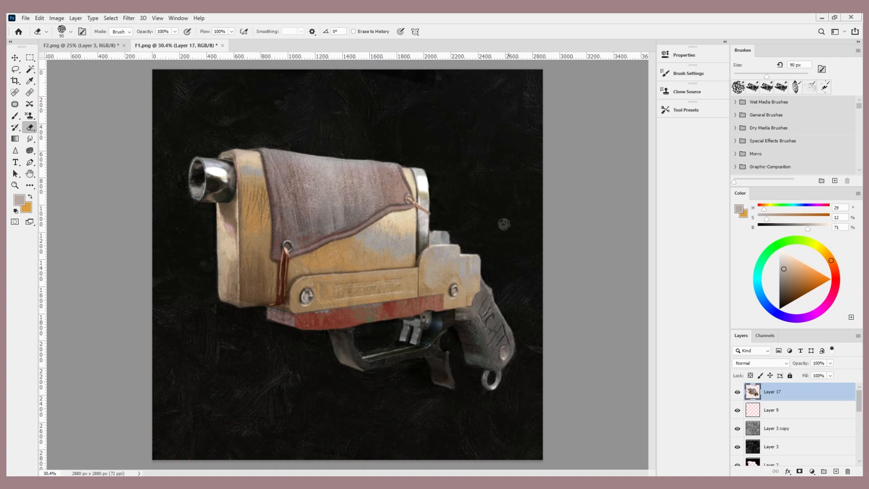
- Check the painting on a mirrored canvas and compare it with the merged layer hidden
scroll(507, 229, "down", 1)
key("ctrl+shift+h")
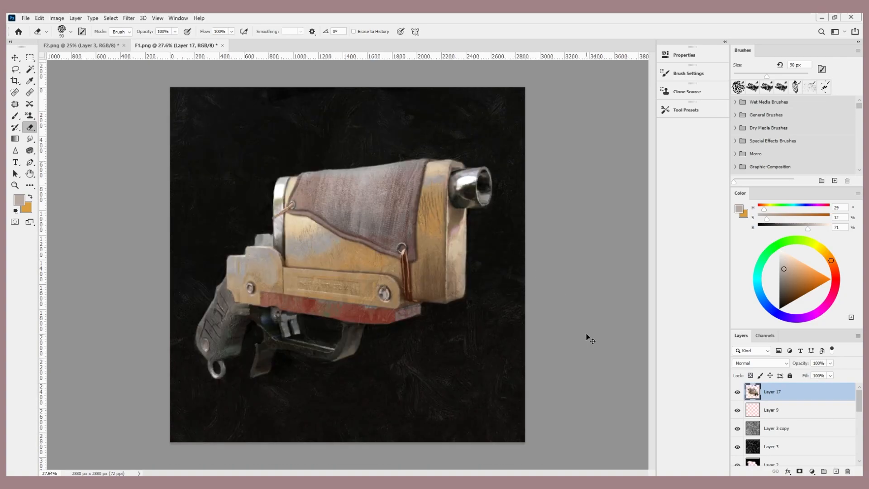
left_click(738, 392)
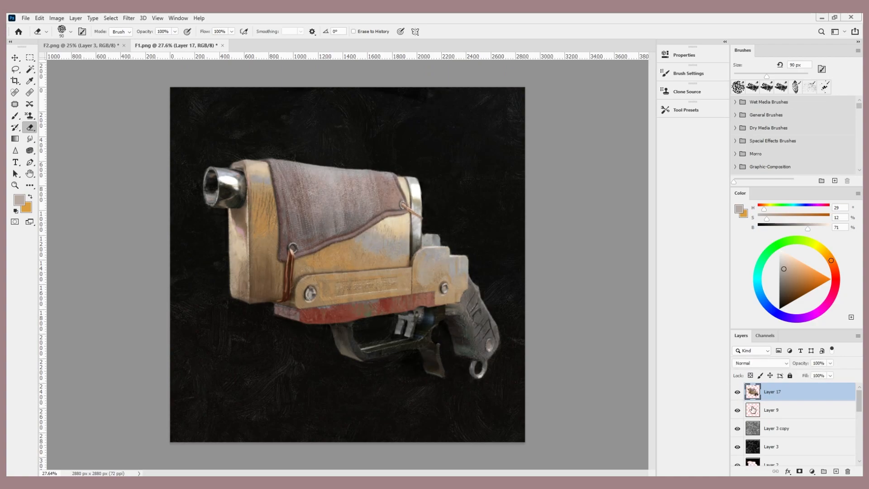
- Compare the painting with the ORIGINAL layer by repeatedly isolating that layer and restoring the others
scroll(754, 411, "down", 5)
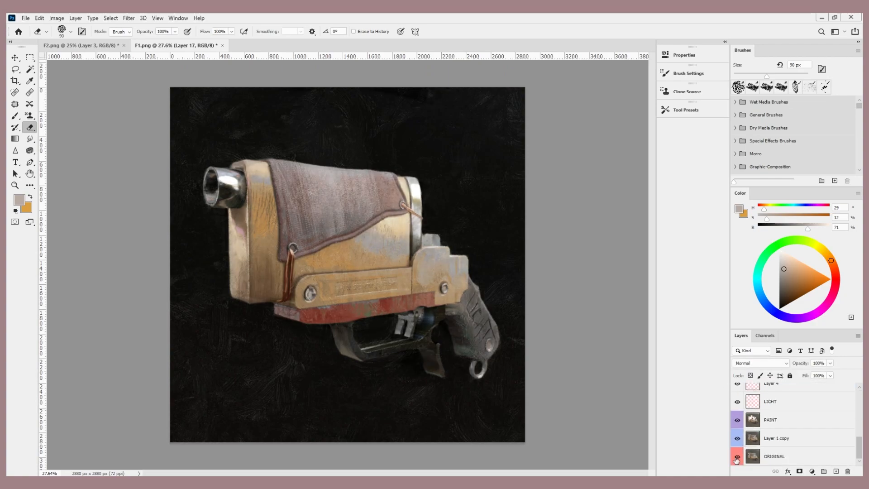
left_click(737, 459, "alt")
left_click(737, 458, "alt")
left_click(737, 458, "alt")
left_click(737, 458, "alt")
left_click(737, 458, "alt")
left_click(737, 458, "alt")
scroll(346, 272, "up", 1)
scroll(328, 272, "down", 1)
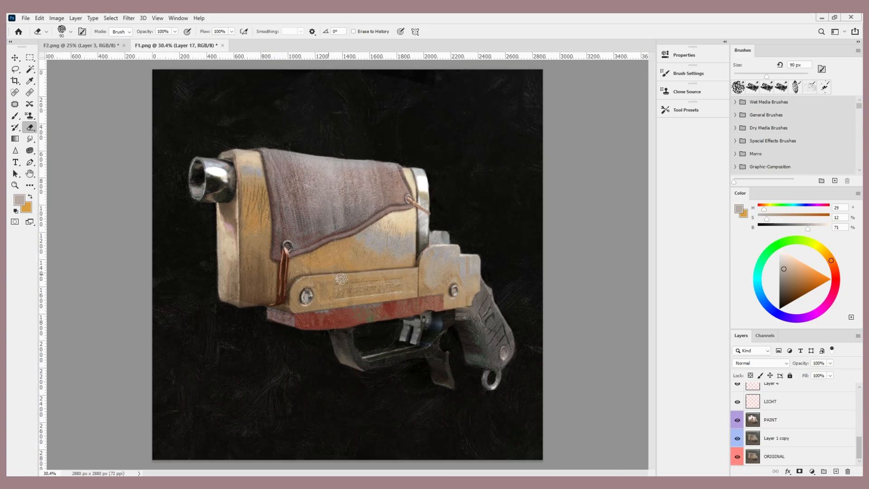
left_click(738, 457, "alt")
left_click(738, 457, "alt")
- Add a new layer above the merged gun layer and set its blend mode to Lighten
scroll(754, 442, "up", 5)
scroll(754, 439, "up", 1)
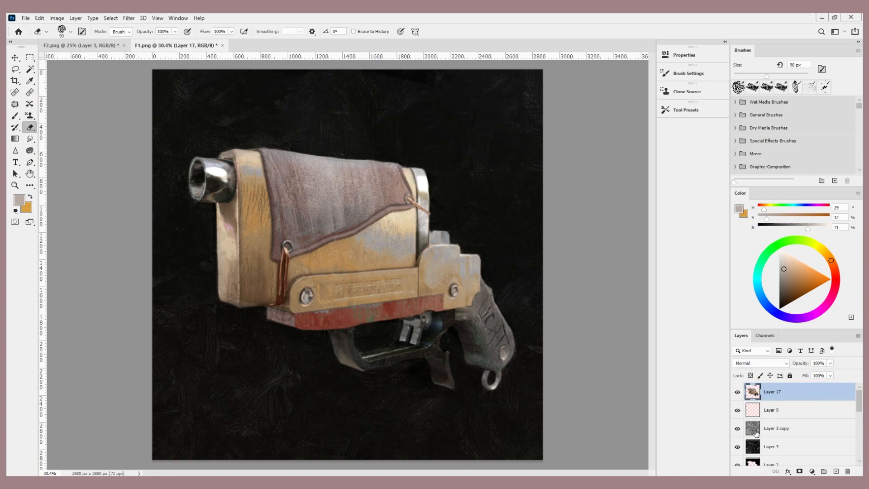
left_click(836, 472)
left_click(764, 363)
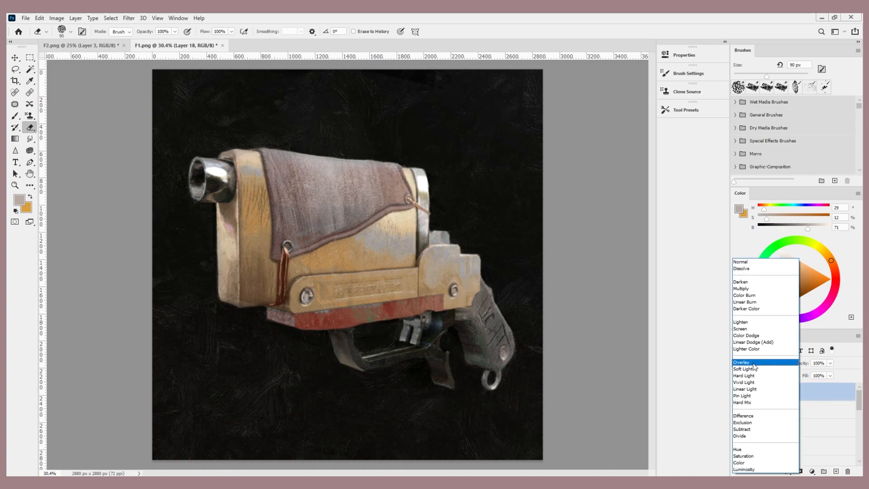
left_click(749, 322)
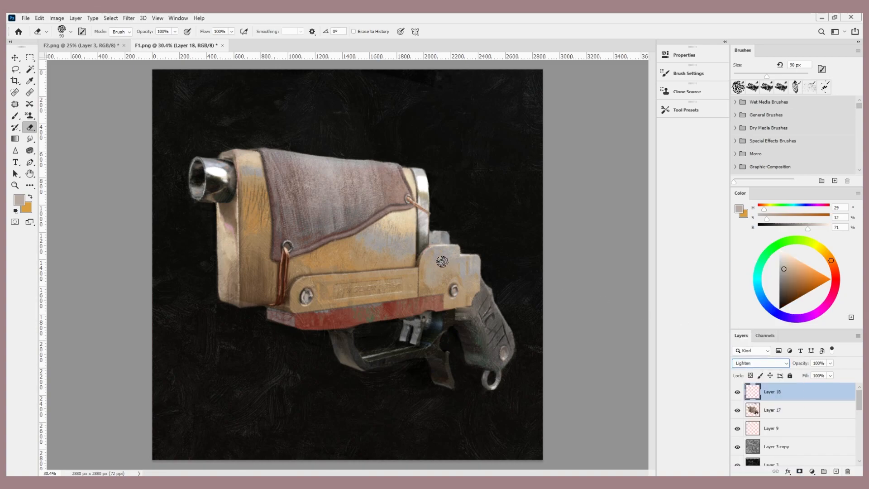
- Switch to the textured paint brush and enlarge it to 250 px
key("b")
key("bracketright")
key("bracketright")
key("bracketright")
key("bracketright")
key("bracketright")
key("bracketright")
key("bracketright")
key("bracketright")
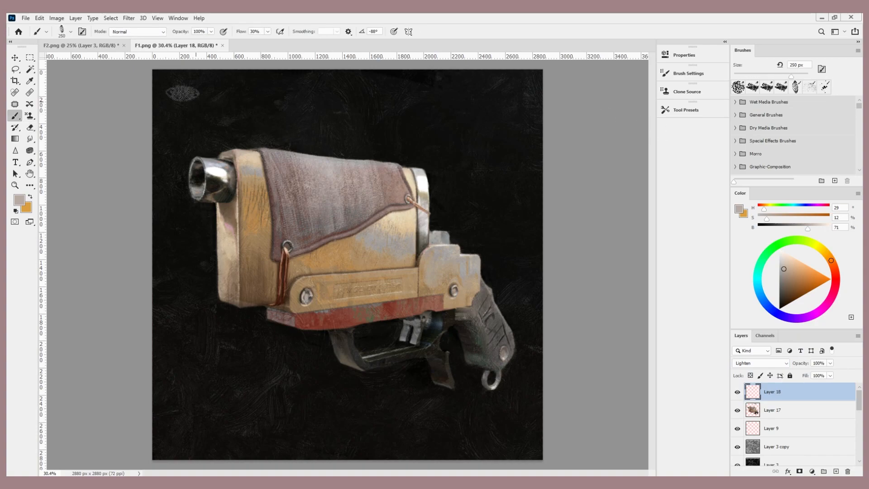
- Set the brush's Color Dynamics to 33% hue jitter and 9% saturation jitter, trying strokes on the gun and undoing them
left_click(84, 33)
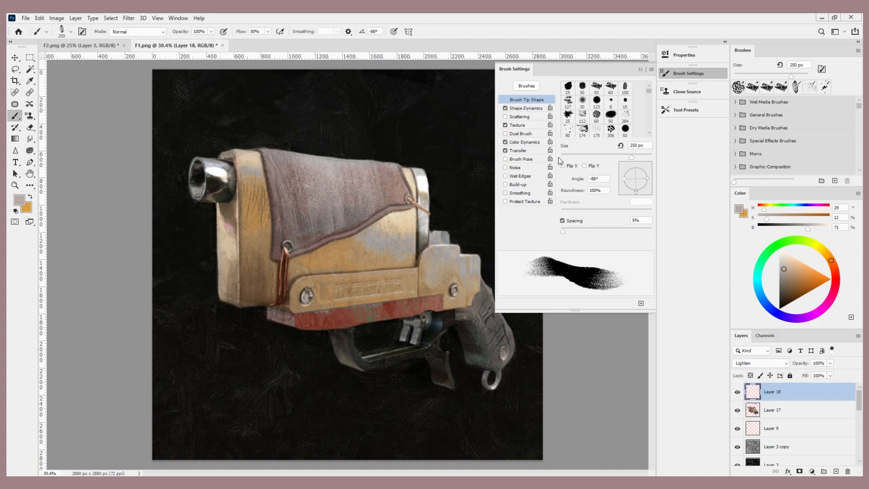
left_click(525, 142)
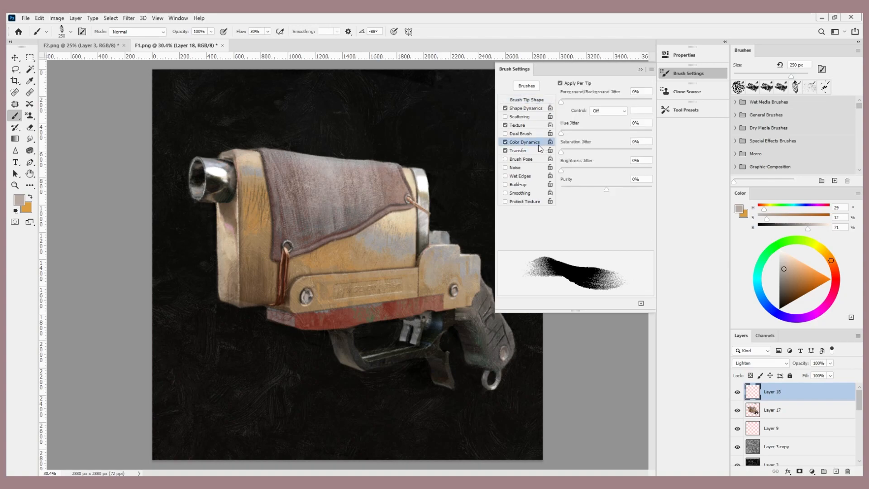
left_click(570, 132)
mouse_move(441, 186)
left_mouse_down()
mouse_move(453, 190)
mouse_move(408, 272)
mouse_move(345, 335)
mouse_move(373, 370)
left_mouse_up()
left_click(805, 279)
key("ctrl+z")
mouse_move(379, 276)
left_mouse_down()
mouse_move(292, 319)
mouse_move(204, 290)
left_mouse_up()
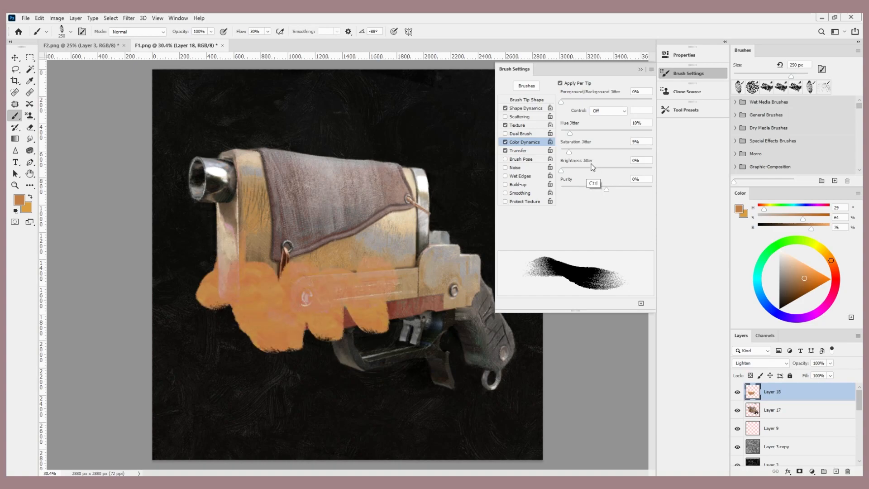
key("ctrl+z")
left_click(591, 132)
mouse_move(394, 299)
left_mouse_down()
mouse_move(351, 322)
mouse_move(290, 317)
left_mouse_up()
key("ctrl+z")
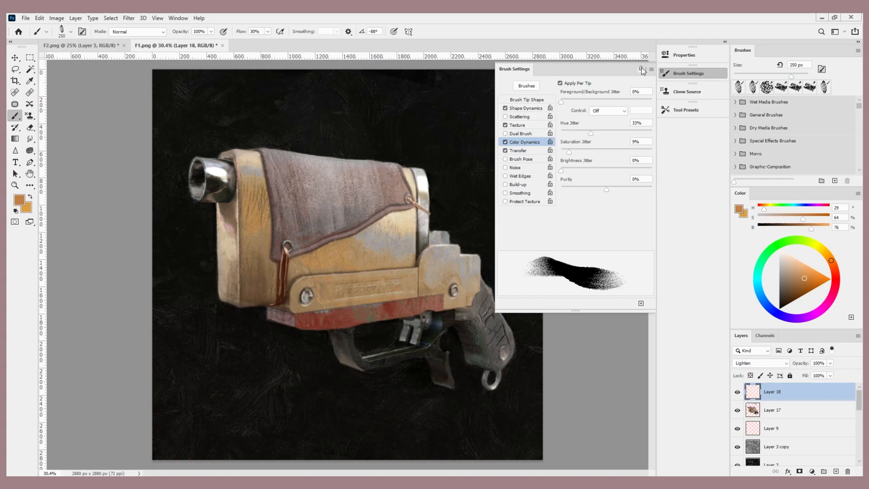
left_click(640, 70)
- Glaze the front block and the wooden side below the leather flap with sampled ochre and grey tones
left_click(253, 222, "alt")
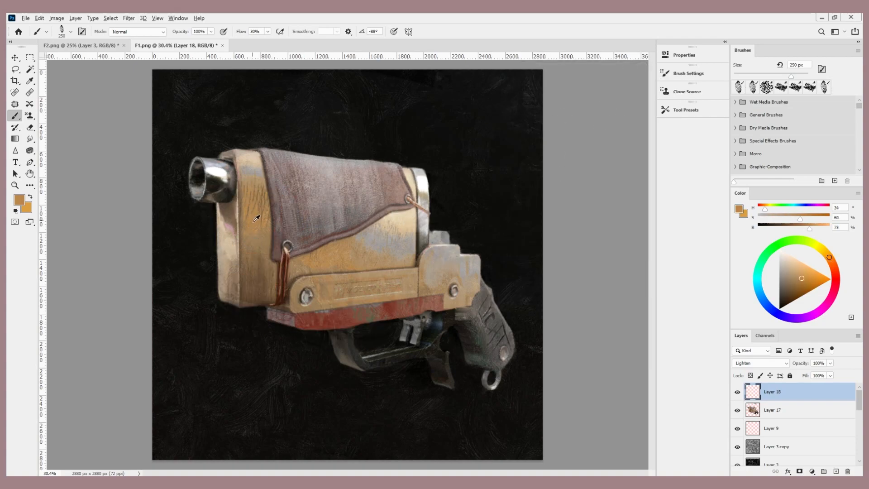
left_click(328, 259, "alt")
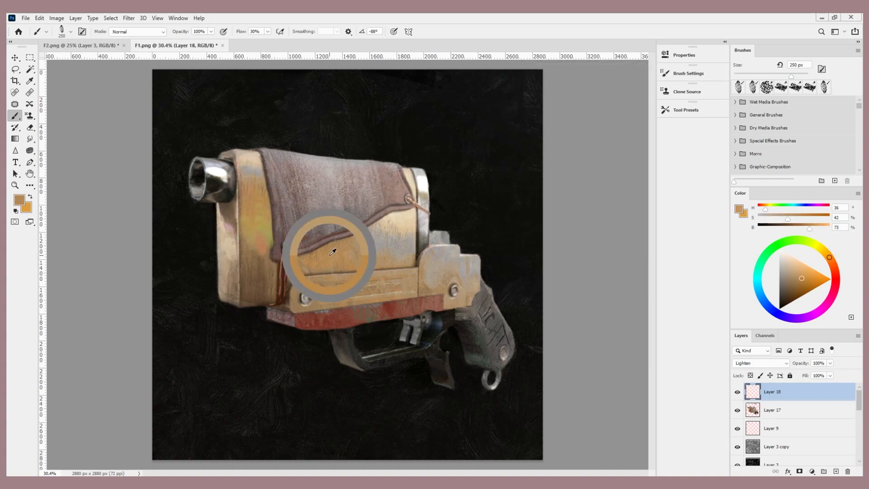
left_click(379, 238, "alt")
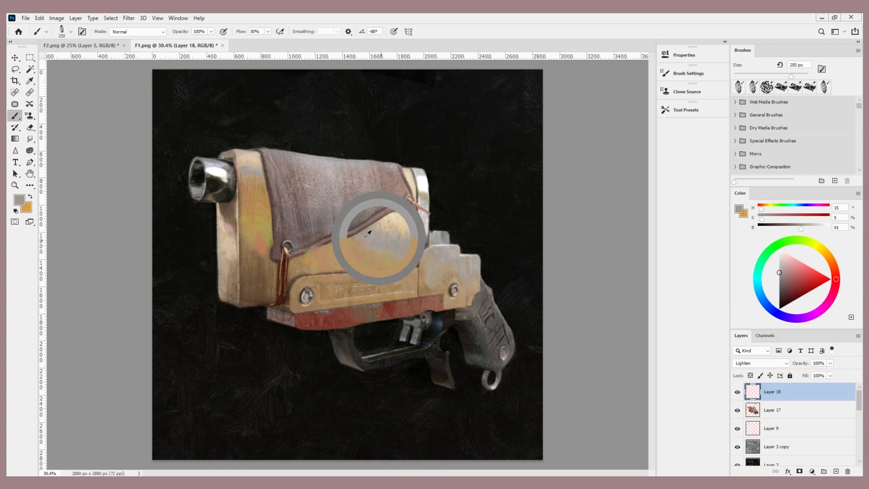
left_click_drag(376, 225, 394, 243)
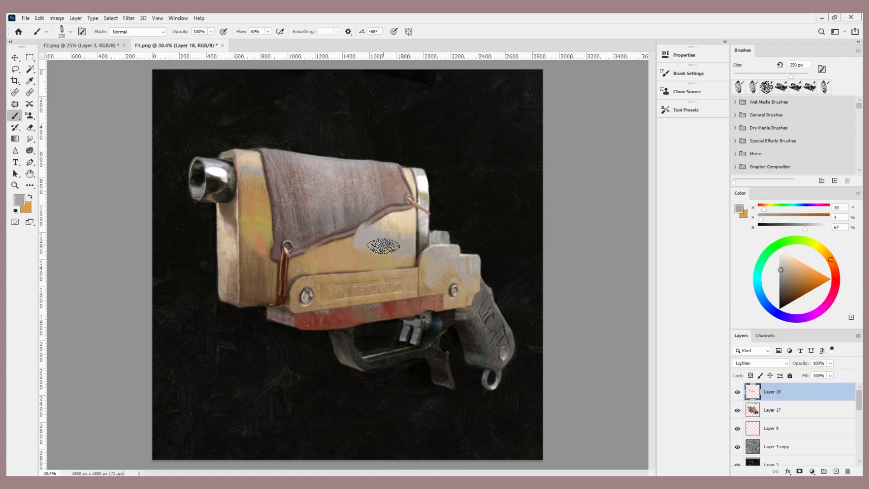
- Glaze the leather flap and the adjoining wood with colours sampled from each area
left_click(406, 219, "alt")
left_click(393, 190, "alt")
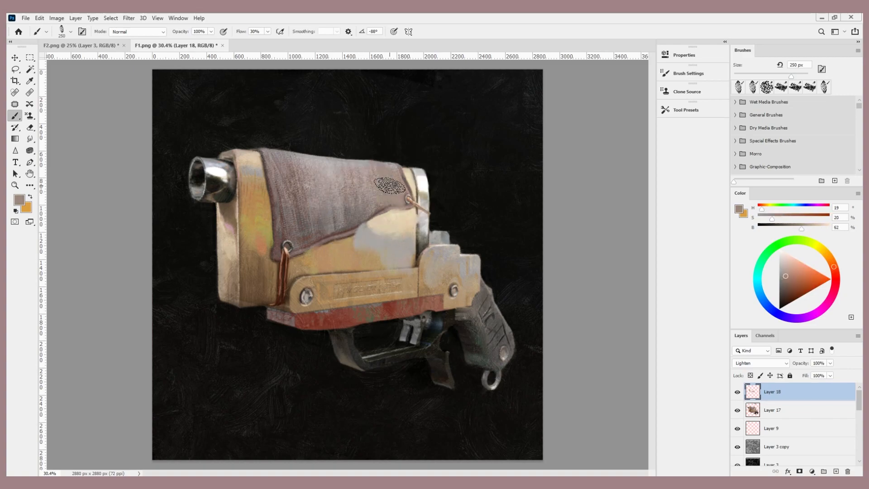
left_click(327, 234, "alt")
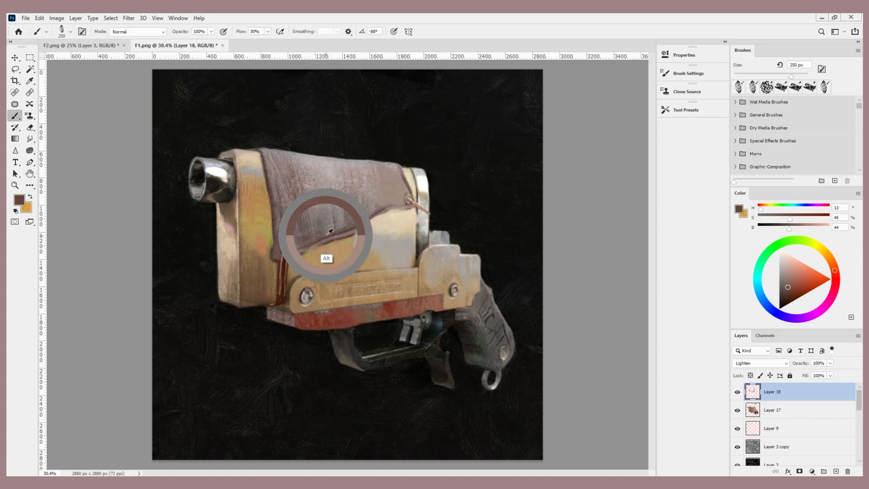
mouse_move(358, 229)
left_mouse_down()
mouse_move(384, 202)
mouse_move(349, 235)
mouse_move(407, 206)
mouse_move(356, 237)
left_mouse_up()
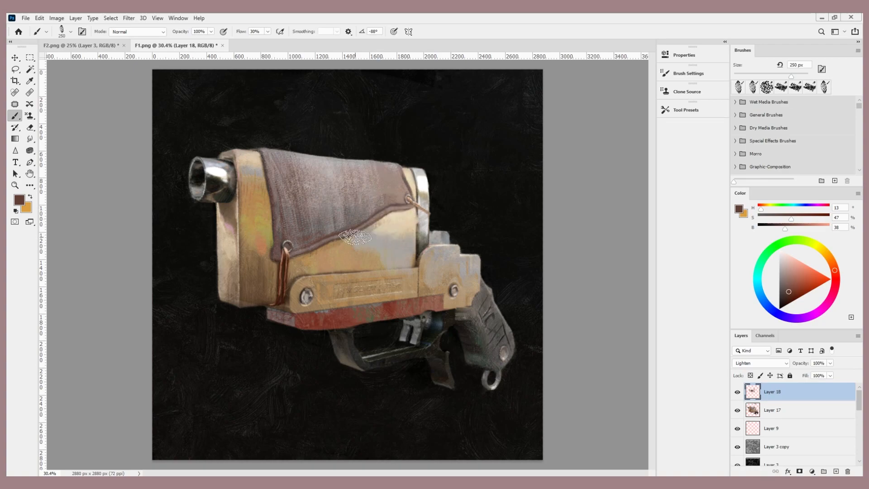
- Glaze the rear plate, the red strip and the lower front block with locally sampled colours
left_click(441, 274, "alt")
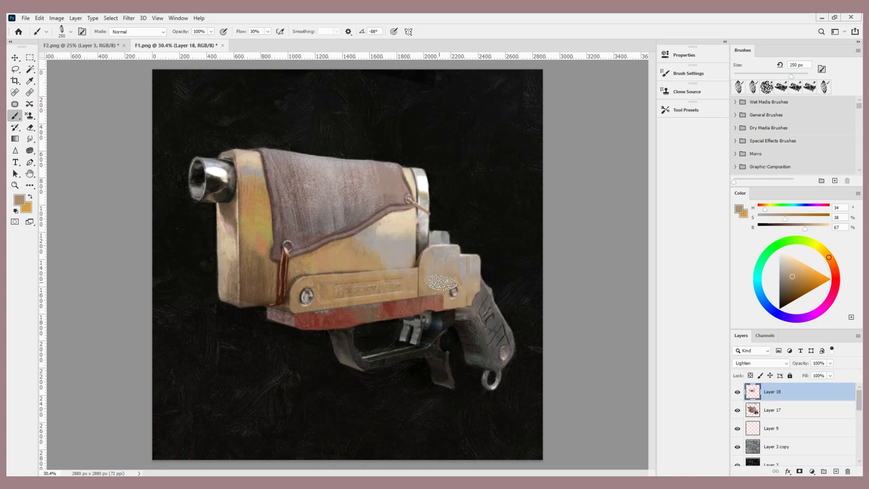
left_click(405, 307, "alt")
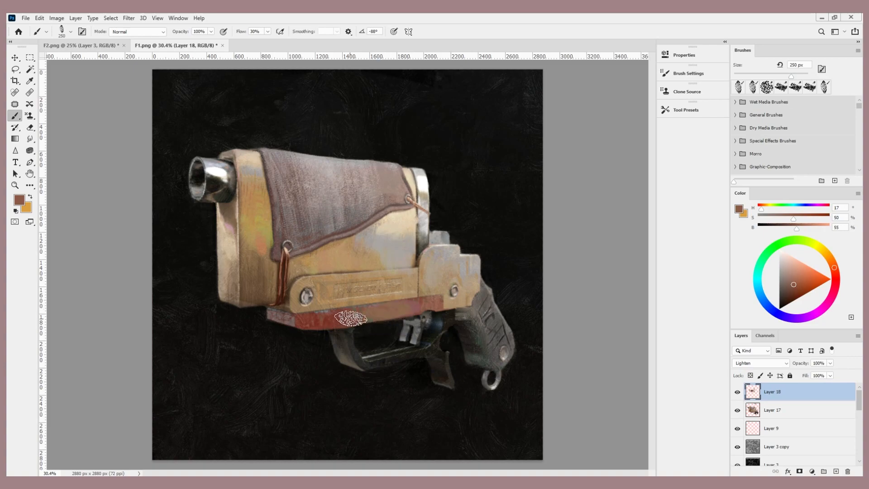
left_click(236, 282, "alt")
mouse_move(231, 307)
left_mouse_down()
mouse_move(226, 257)
mouse_move(236, 317)
mouse_move(257, 305)
mouse_move(256, 283)
mouse_move(210, 236)
mouse_move(214, 260)
left_mouse_up()
left_click(263, 293, "alt")
- Try a large glaze stroke near the grip with a colour sampled from it
key("e")
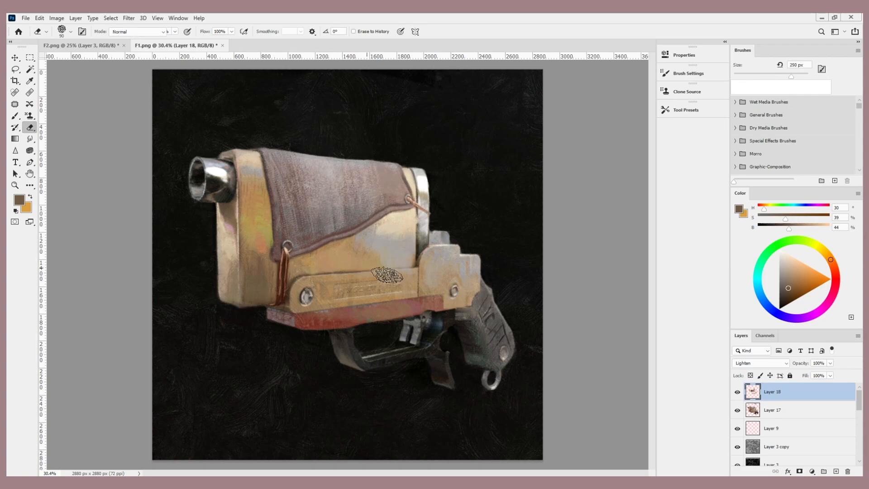
key("b")
left_click(483, 336, "alt")
mouse_move(468, 320)
left_mouse_down()
mouse_move(489, 373)
mouse_move(453, 322)
left_mouse_up()
key("ctrl+z")
key("ctrl+z")
- Reduce the brush to 125 px and glaze the rear plate, red strip and engraved side plate with sampled colours
key("bracketleft")
key("bracketleft")
key("bracketleft")
key("bracketleft")
key("bracketleft")
left_click(471, 295, "alt")
left_click(468, 297, "alt")
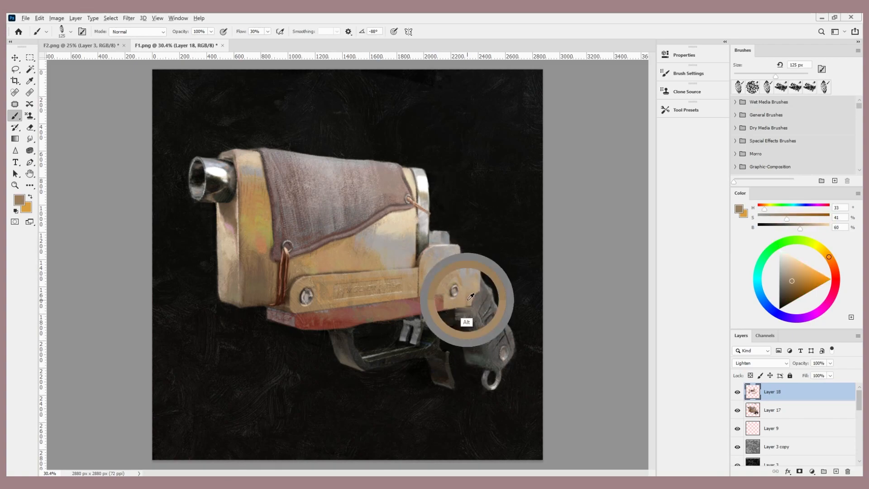
left_click(426, 301, "alt")
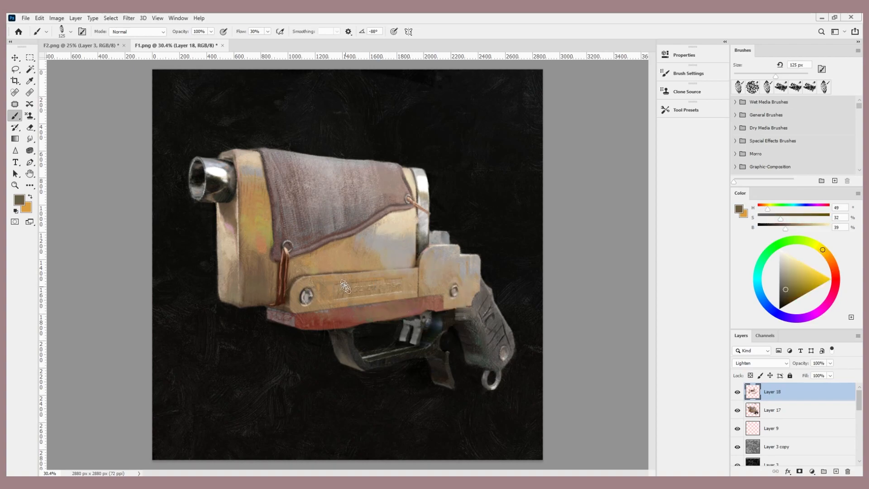
left_click(308, 292, "alt")
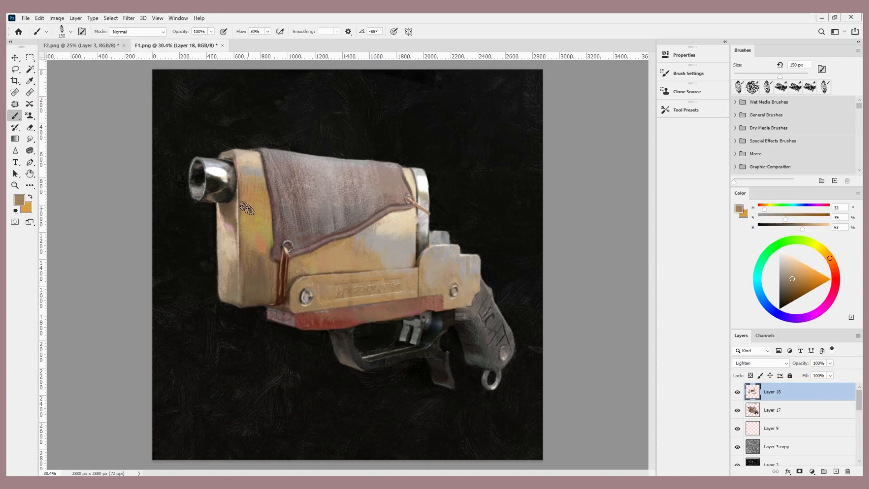
- Glaze the wooden body and metal barrel with sampled browns, enlarging the brush to 300 px and reducing it to 200 px
left_click(256, 295, "alt")
key("bracketright")
key("bracketright")
key("bracketright")
key("bracketright")
key("bracketright")
left_click(347, 251, "alt")
left_click(223, 187, "alt")
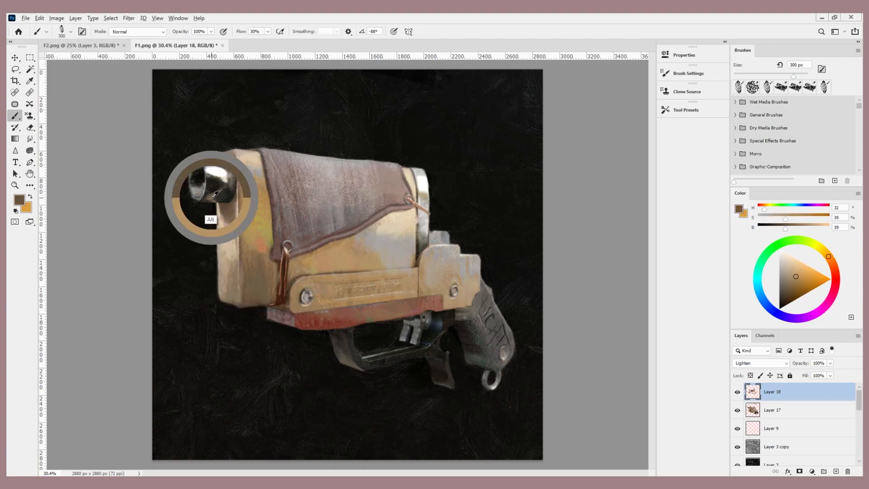
key("bracketleft")
key("bracketleft")
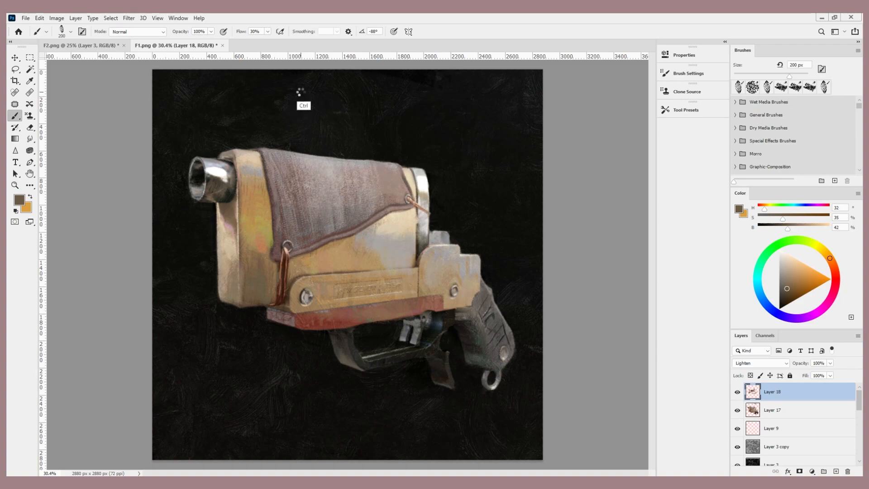
- Check the painting on a mirrored canvas and adjust the Lighten glaze layer's colour with Hue/Saturation
key("ctrl+shift+h")
key("ctrl+shift+h")
key("ctrl+u")
mouse_move(687, 316)
left_mouse_down()
mouse_move(722, 322)
mouse_move(696, 340)
mouse_move(672, 336)
left_mouse_up()
type("-1")
left_click(787, 250)
key("b")
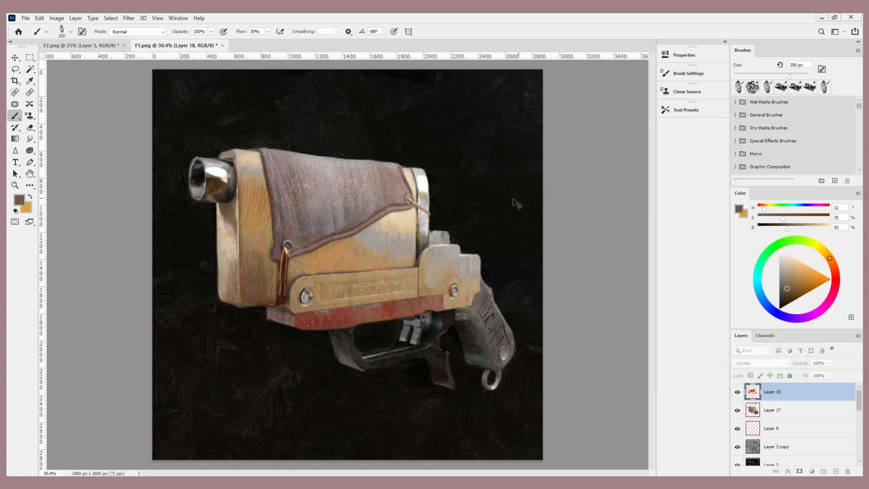
- Check the painting mirrored again and compare it with the F2.png reference with its Layer 3 hidden, returning to F1.png
key("ctrl+shift+h")
key("ctrl+shift+h")
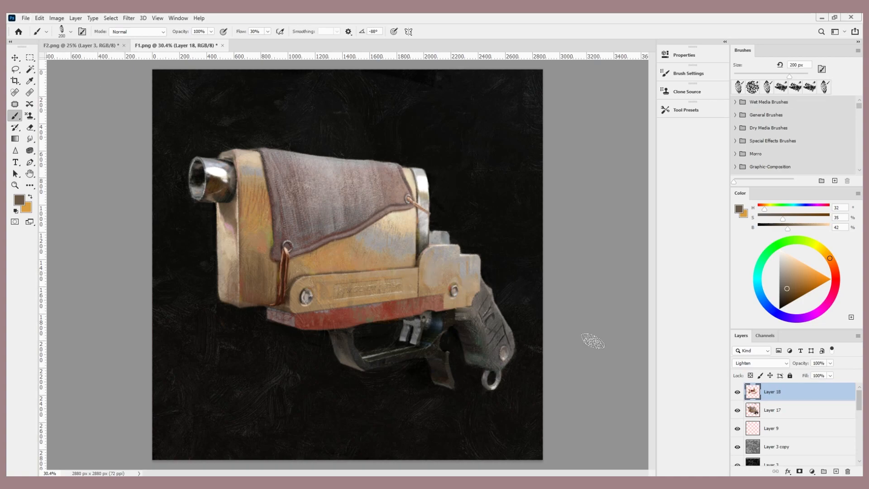
left_click(100, 49)
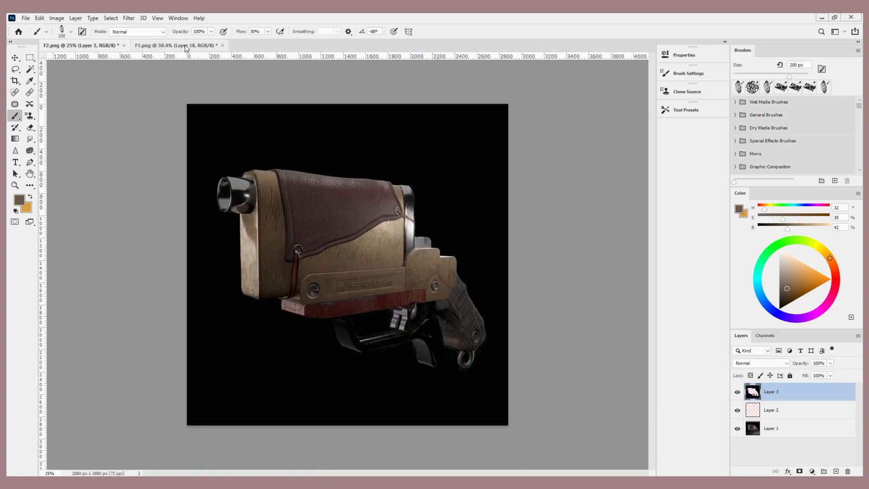
left_click(738, 392)
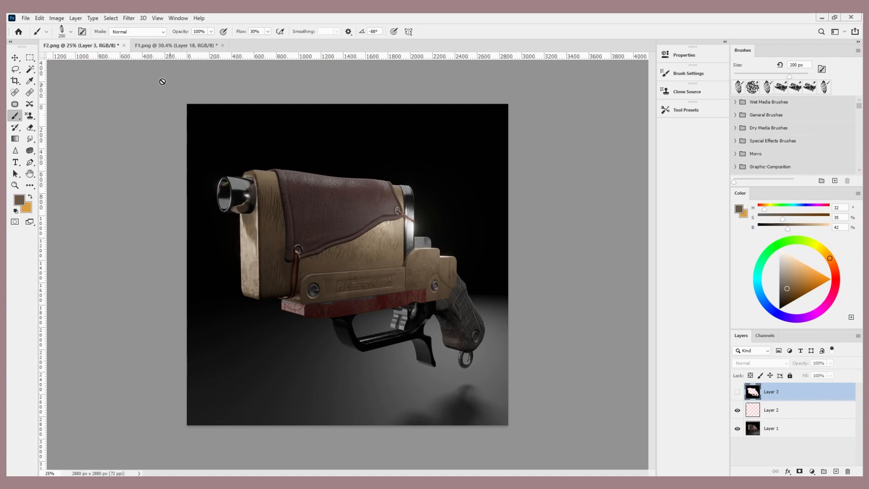
left_click(149, 46)
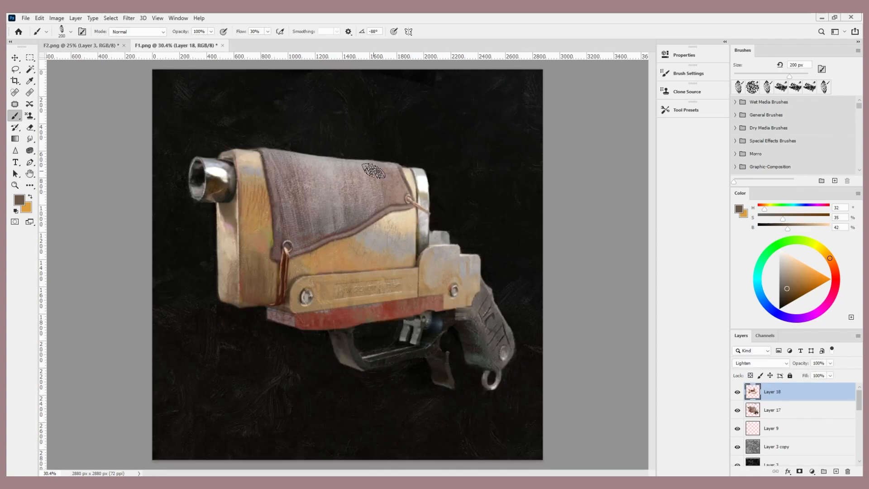